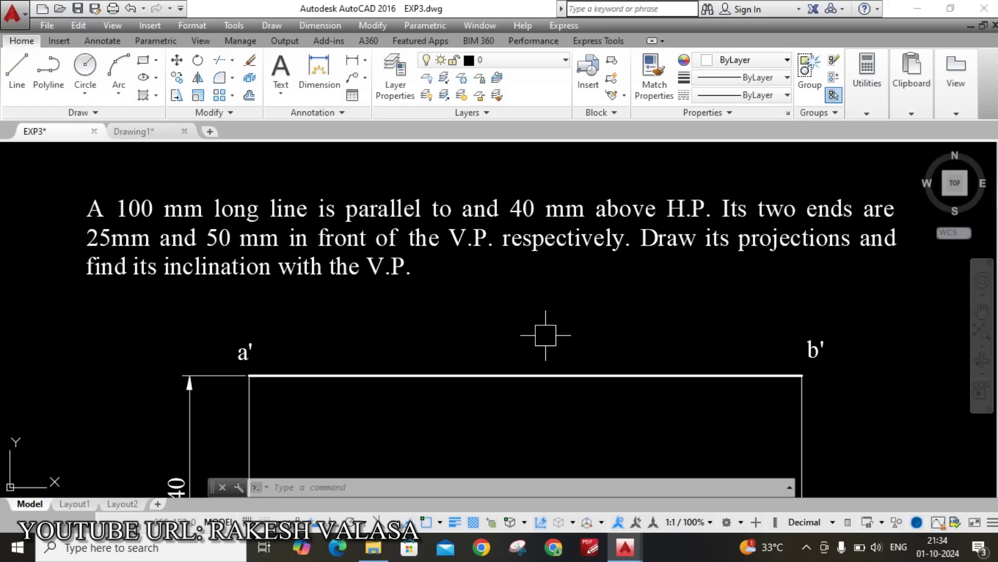
Step: Scroll through EXP3 to review the 14° top view, LOCUS OF b, front view and problem statement
scroll(546, 335, "down", 1)
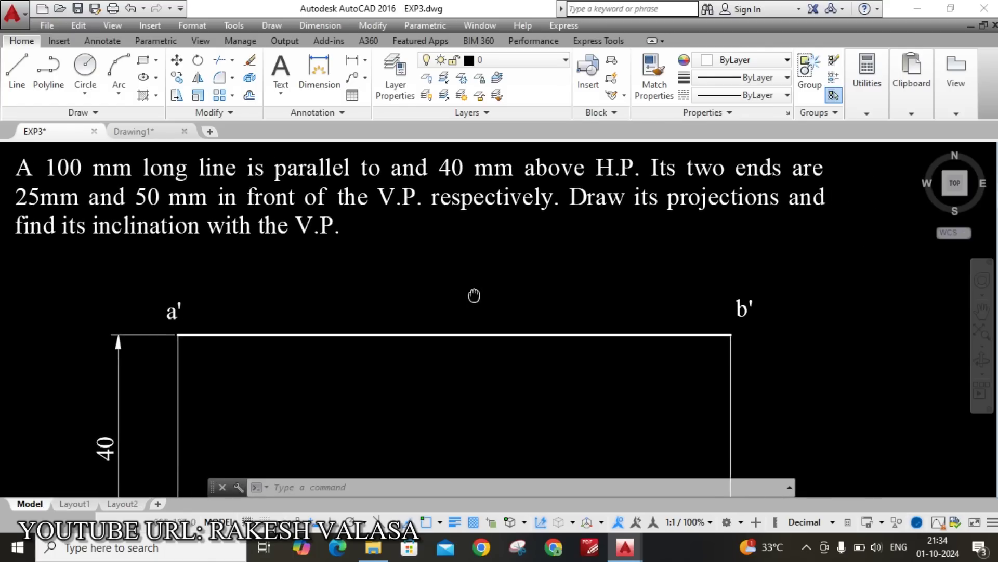
scroll(435, 293, "down", 1)
middle_click_drag(447, 371, 460, 254)
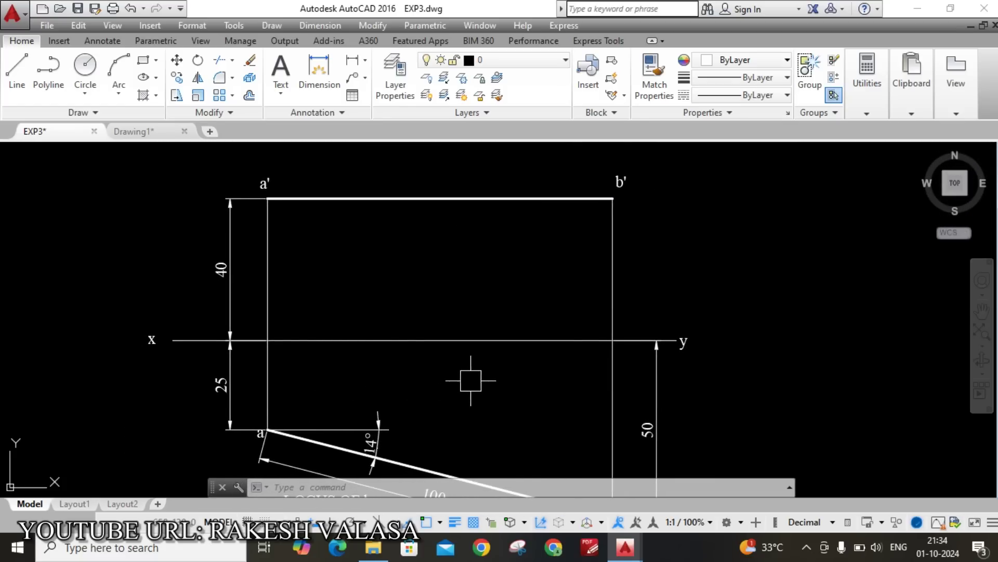
middle_click_drag(468, 379, 471, 294)
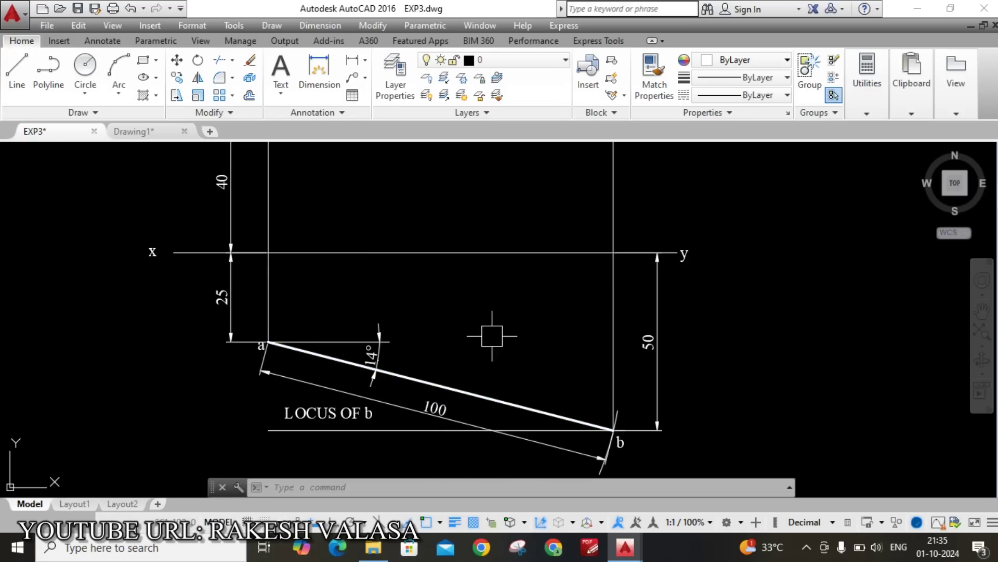
middle_click_drag(502, 327, 484, 438)
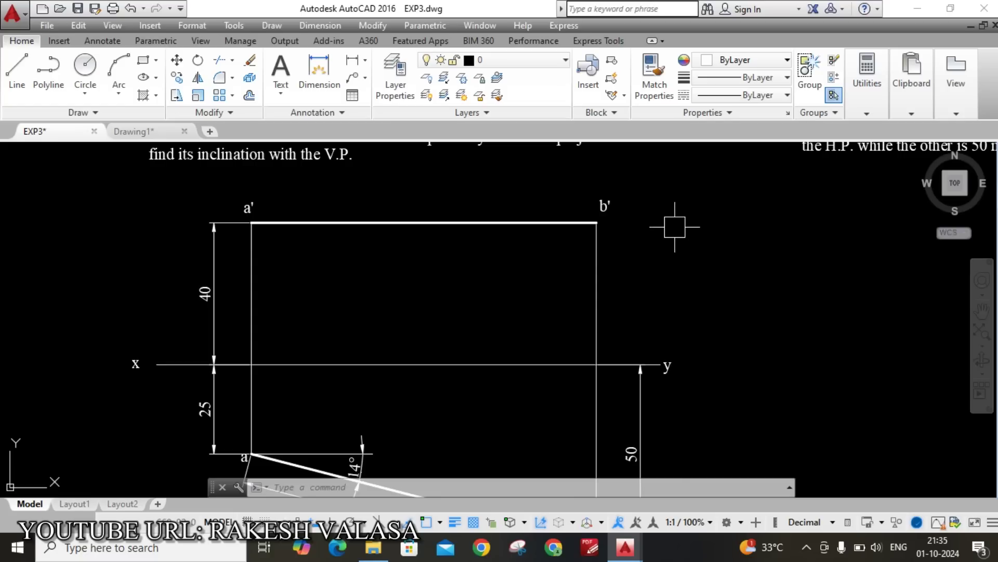
middle_click_drag(675, 227, 671, 309)
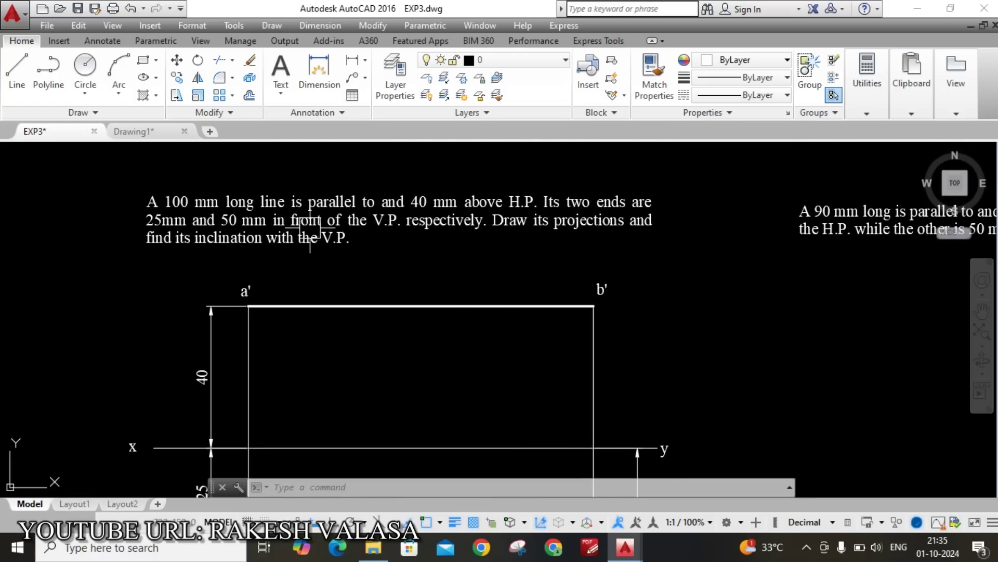
Step: In the blank Drawing1, make projection the current layer
left_click(133, 132)
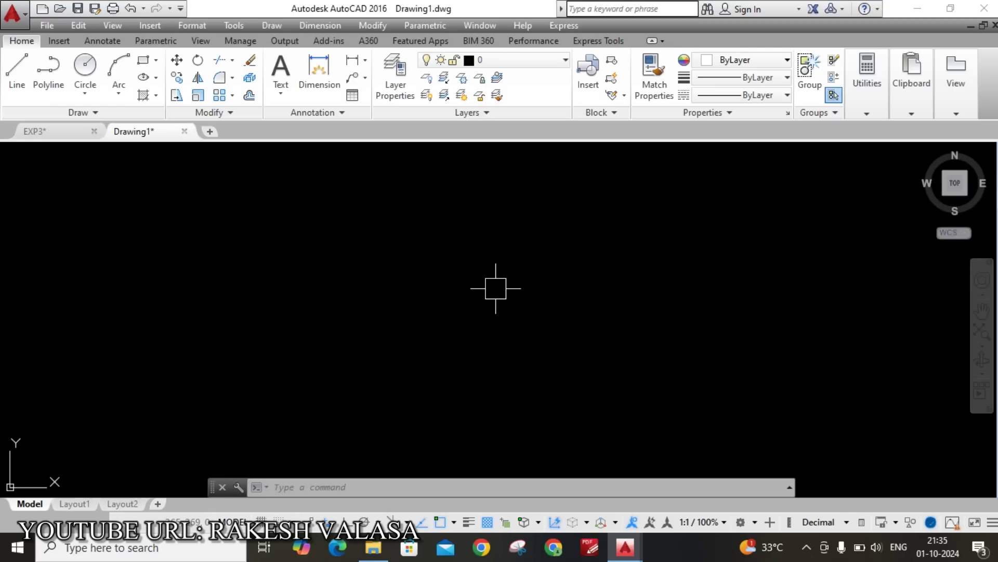
left_click(542, 62)
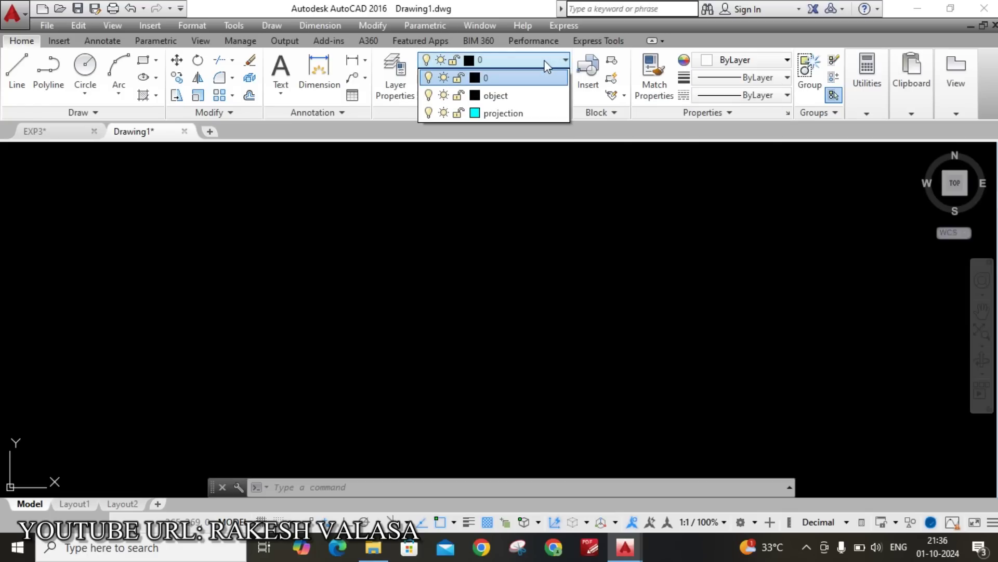
left_click(538, 119)
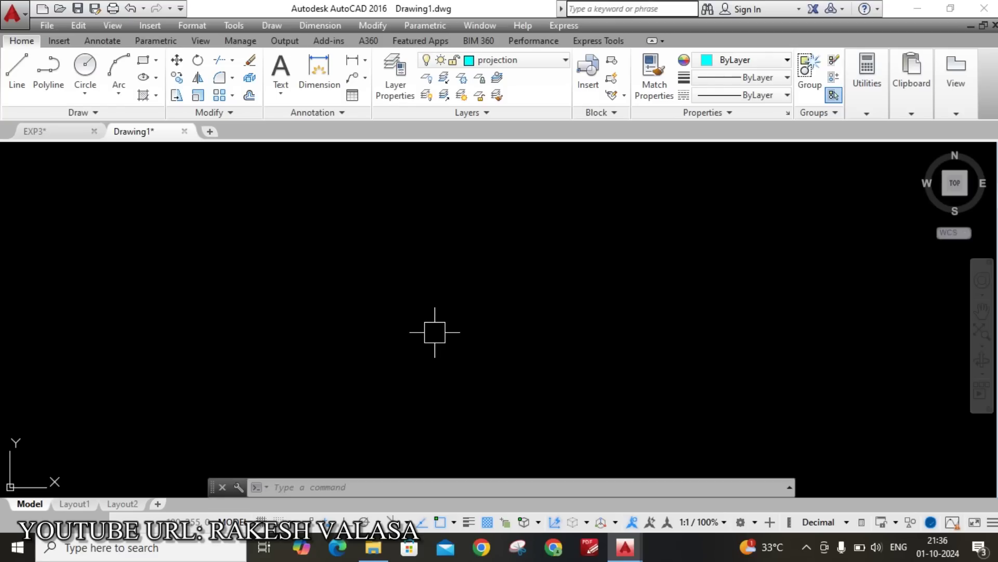
Step: Window-select the problem statement text in EXP3 and copy it
left_click(38, 130)
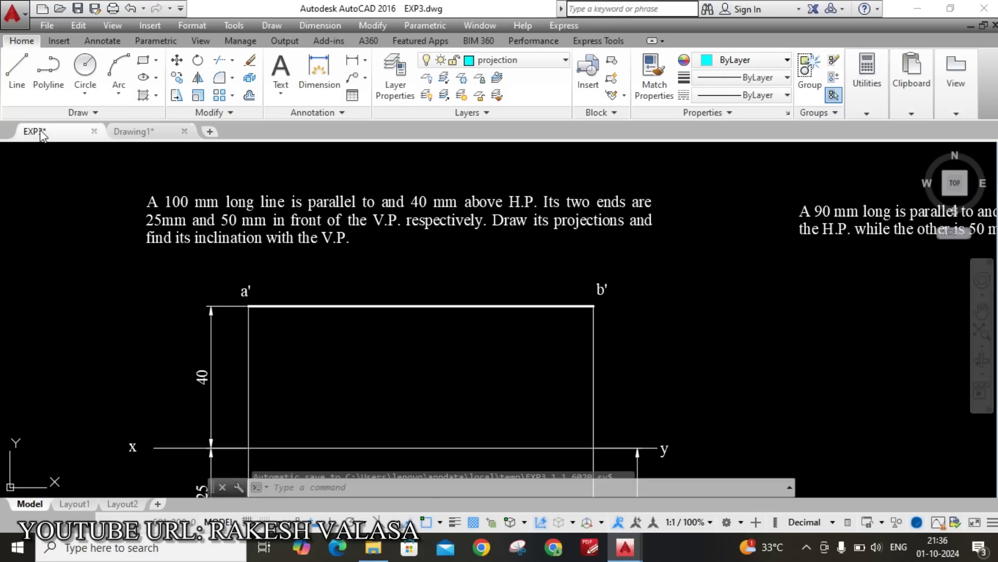
left_click(111, 165)
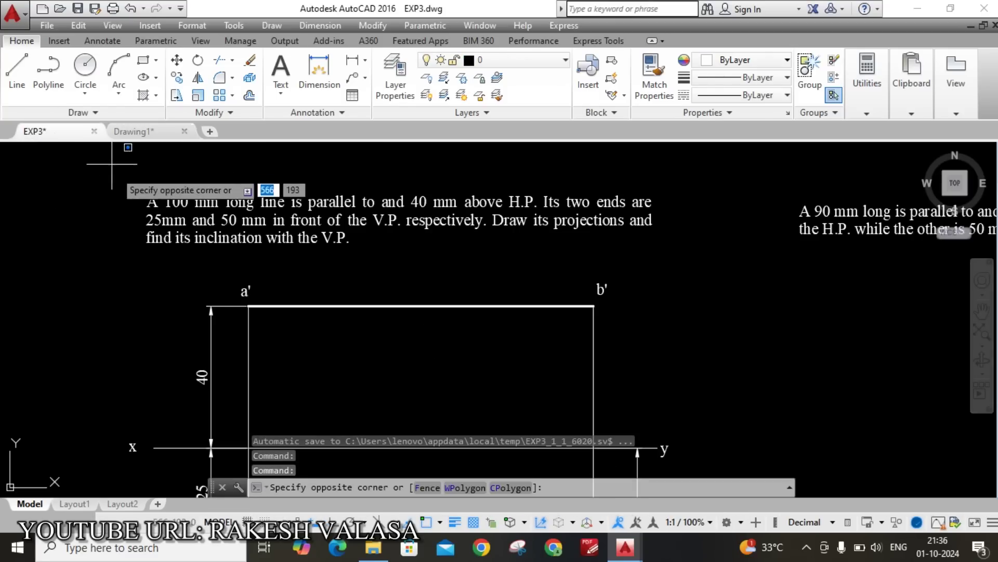
left_click(674, 254)
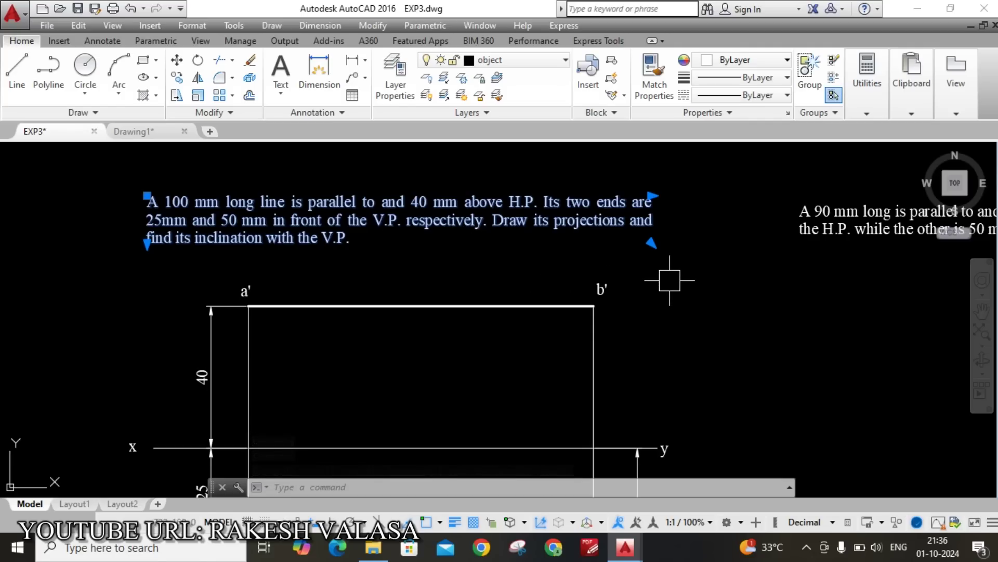
key("ctrl+c")
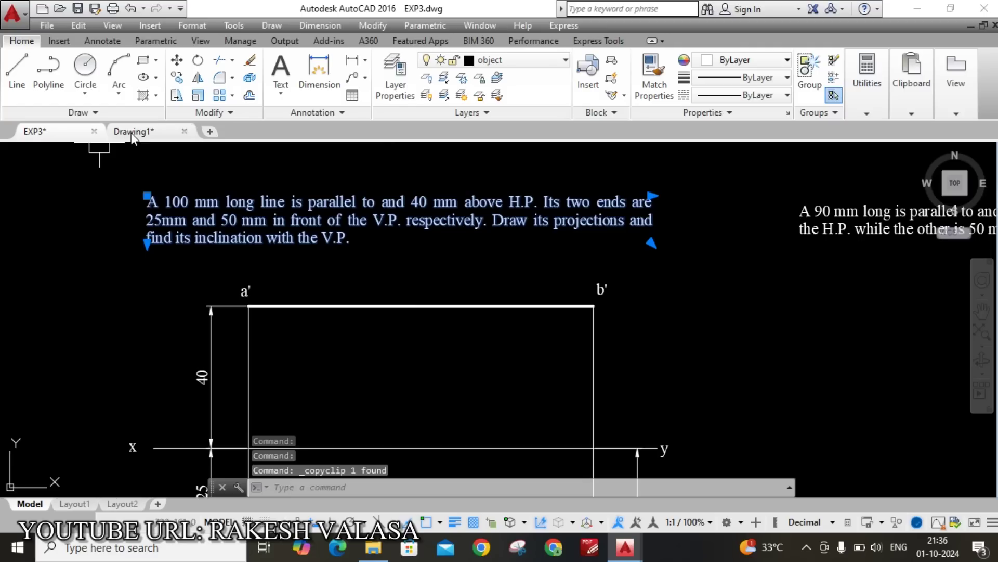
Step: Paste the problem text into Drawing1 and centre the view on it
left_click(120, 136)
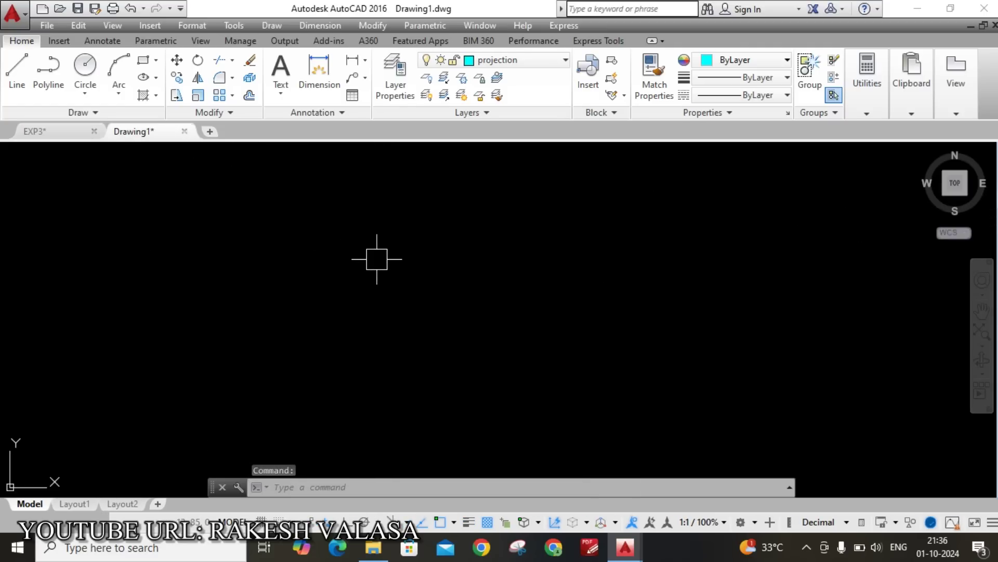
key("ctrl+v")
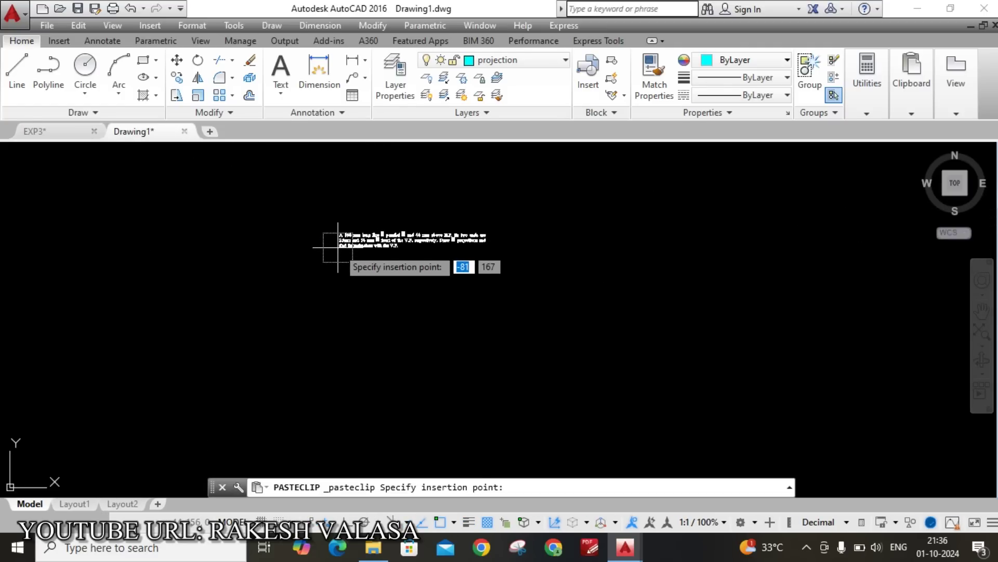
scroll(367, 235, "up", 5)
left_click(367, 235)
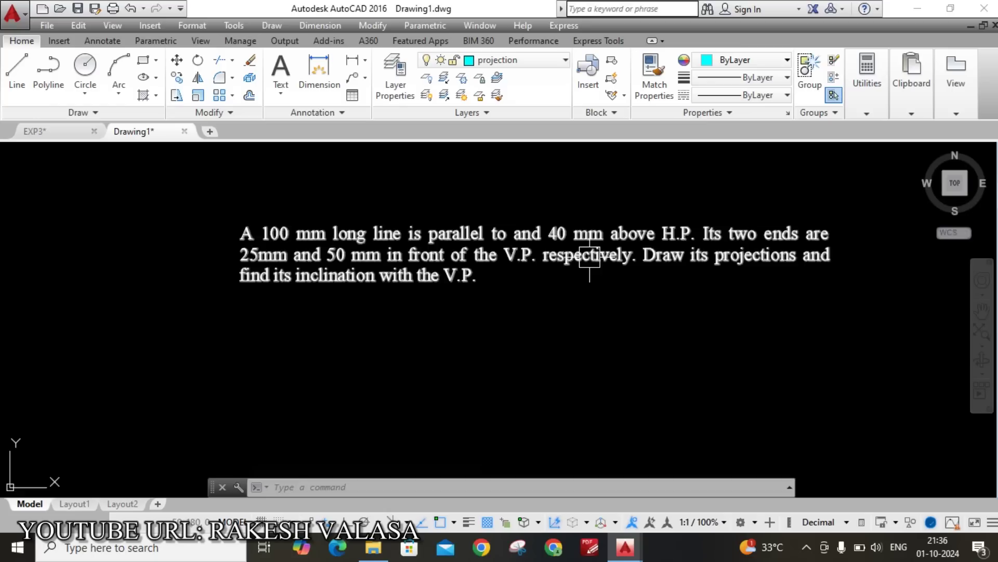
scroll(590, 267, "down", 3)
mouse_move(604, 335)
middle_mouse_down()
mouse_move(588, 343)
mouse_move(547, 327)
mouse_move(537, 285)
middle_mouse_up()
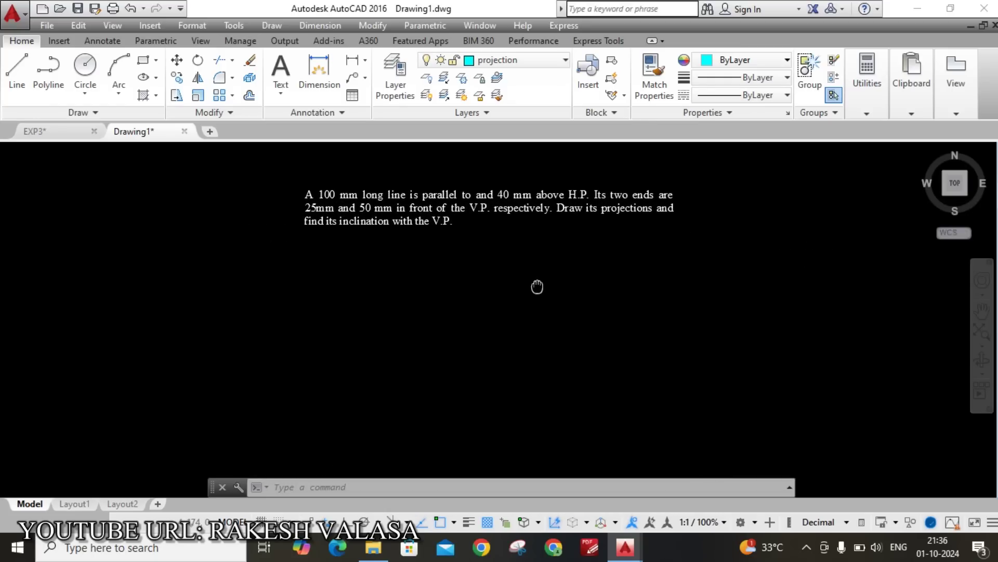
Step: Draw a long horizontal xy reference line with Ortho below the problem text
type("L")
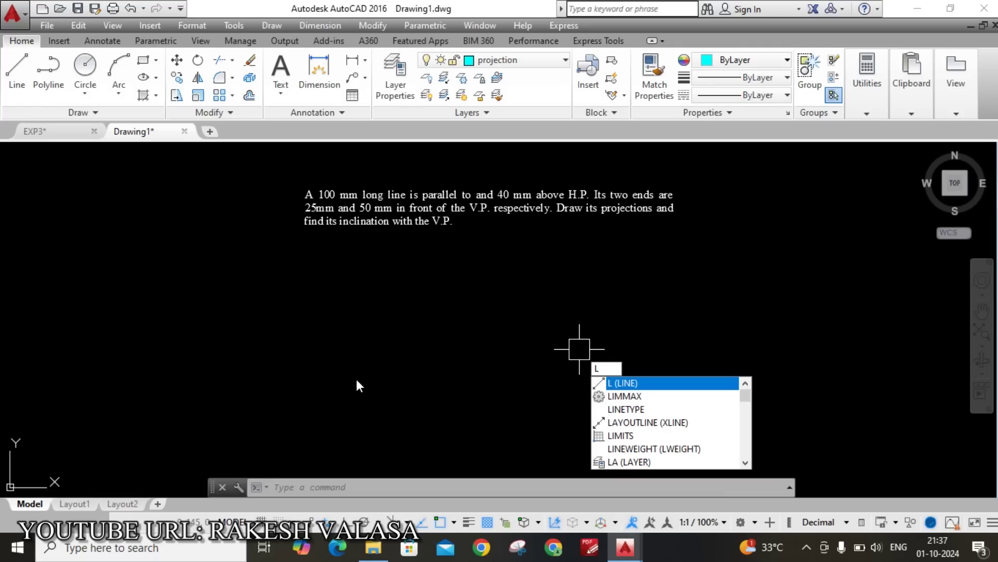
key("Return")
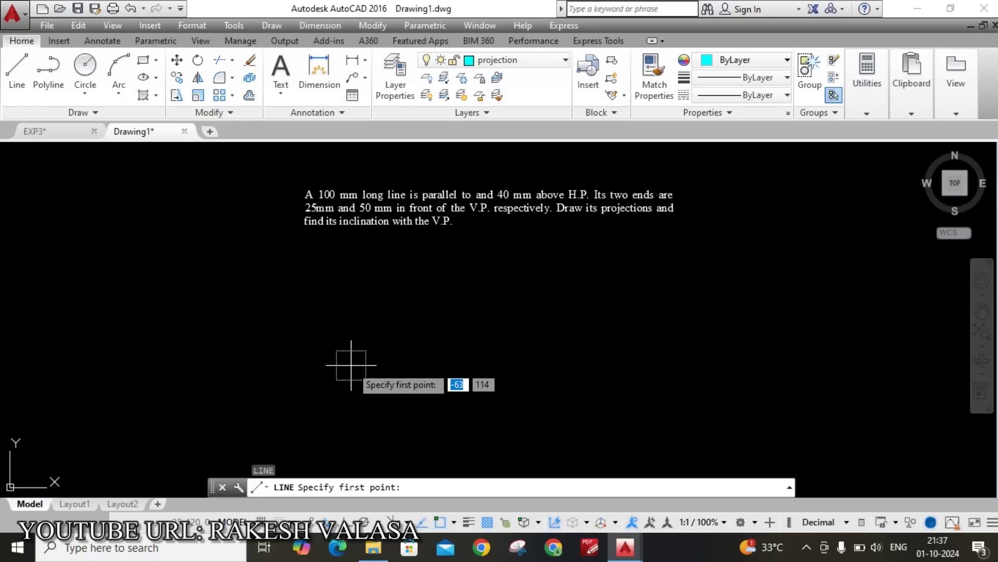
left_click(345, 365)
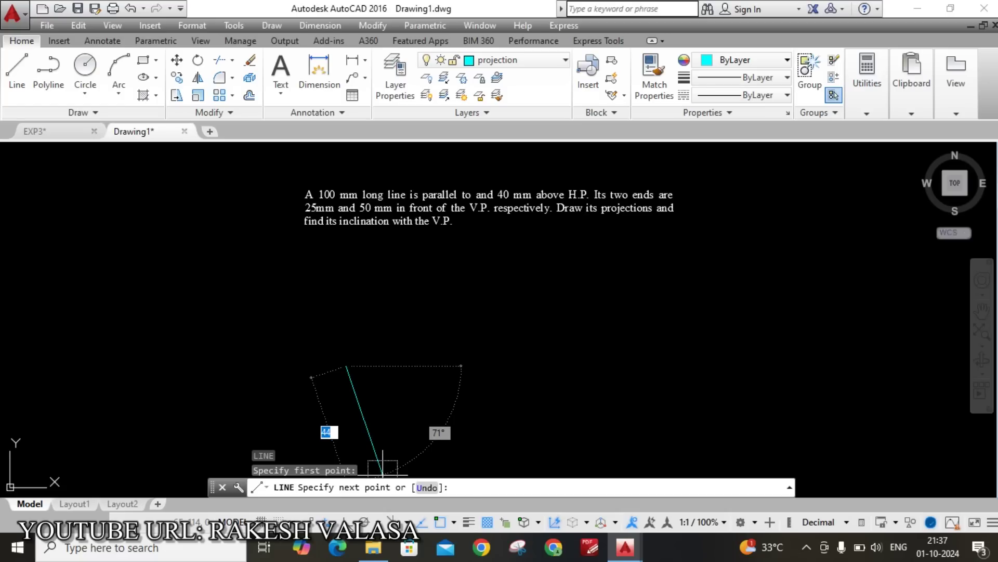
left_click(345, 522)
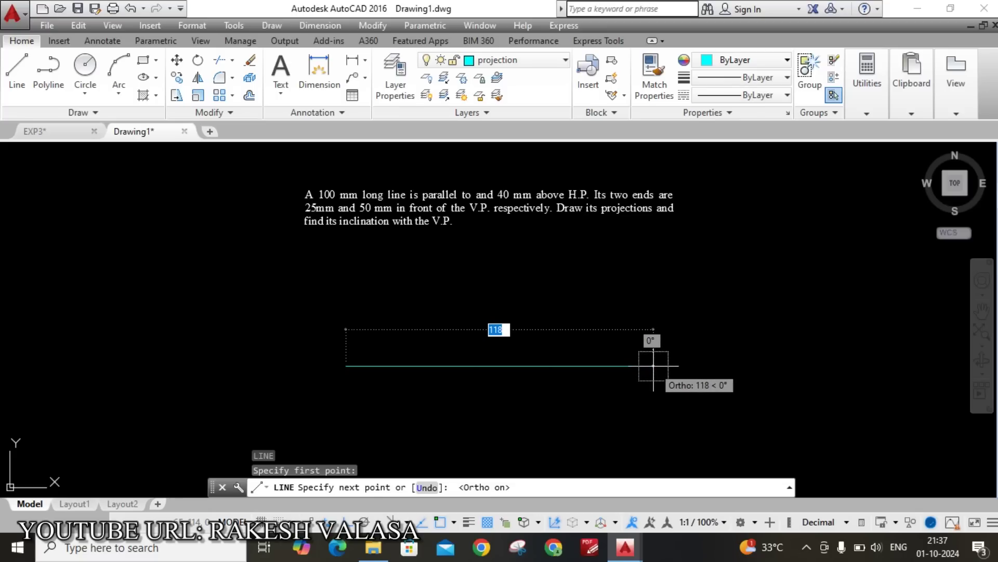
left_click(653, 365)
key("Escape")
scroll(339, 392, "up", 2)
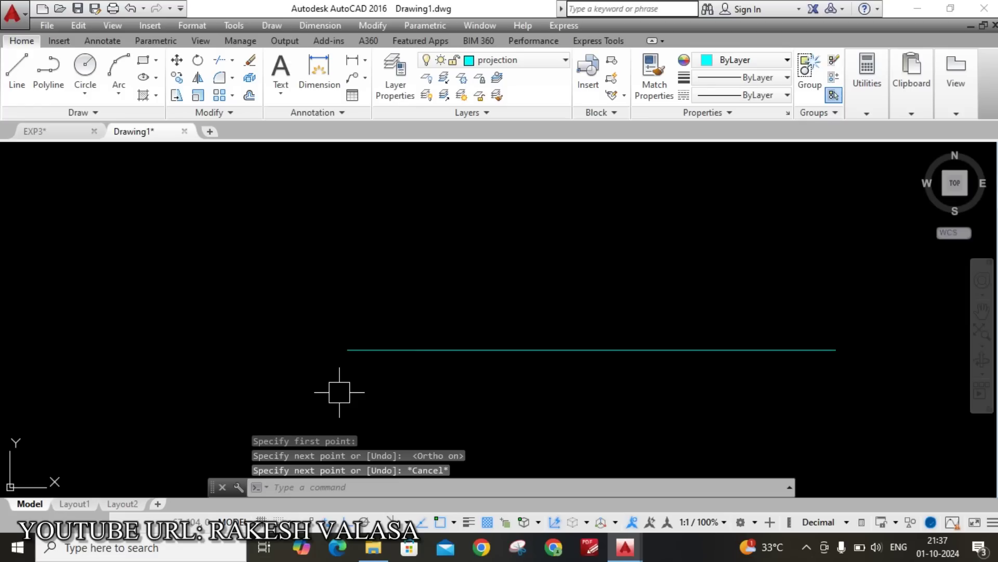
type("mt")
key("Return")
Step: Label the left end of the horizontal line x
scroll(335, 390, "up", 1)
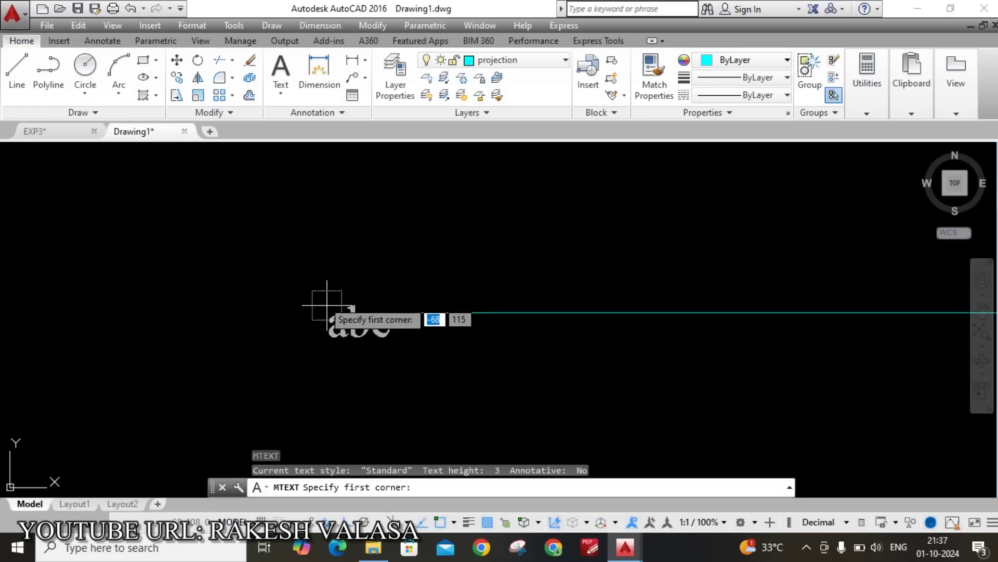
left_click(324, 289)
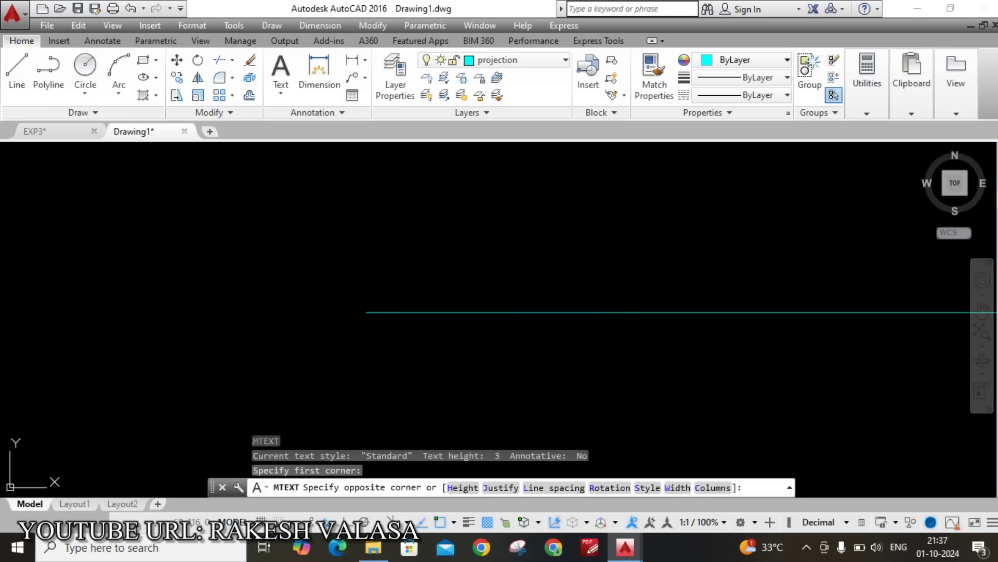
left_click(356, 348)
type("X")
left_click(464, 346)
scroll(274, 331, "down", 4)
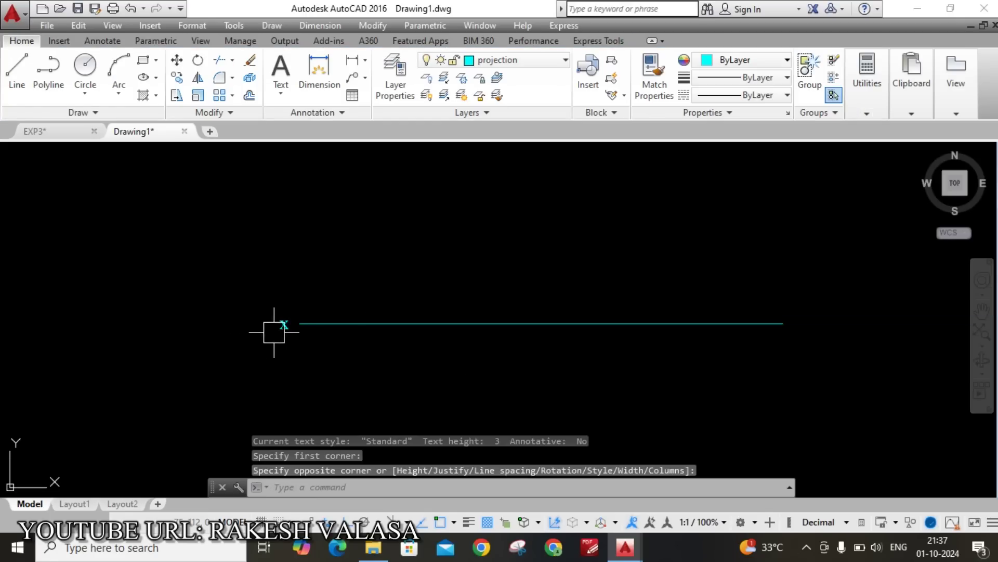
scroll(847, 334, "up", 2)
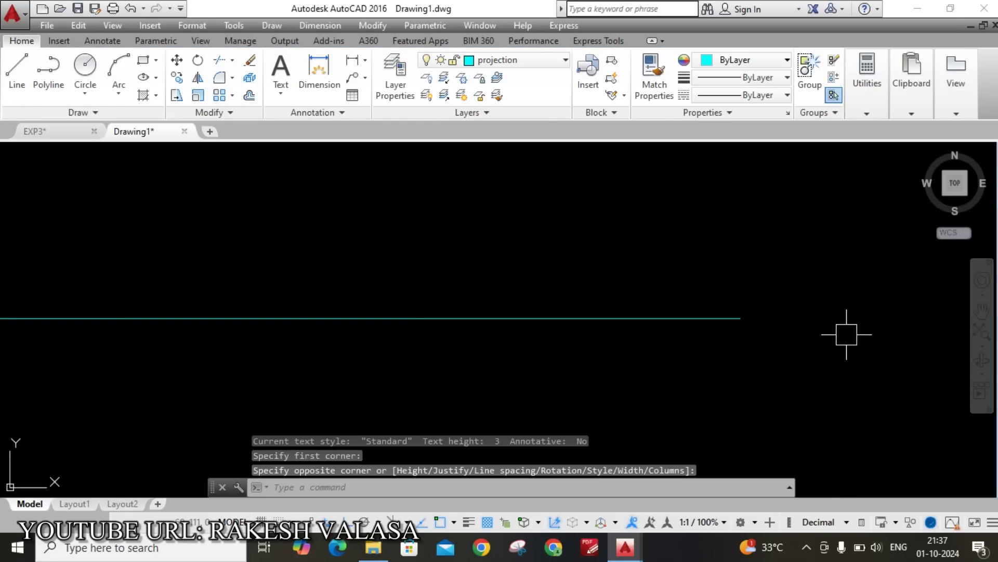
Step: Label the right end of the line y
type("t")
key("Return")
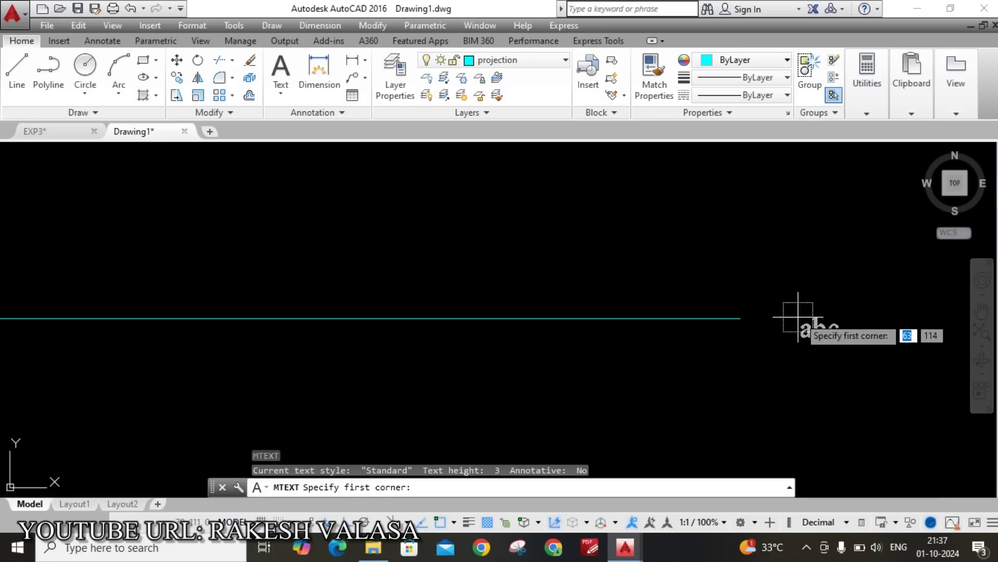
left_click(765, 303)
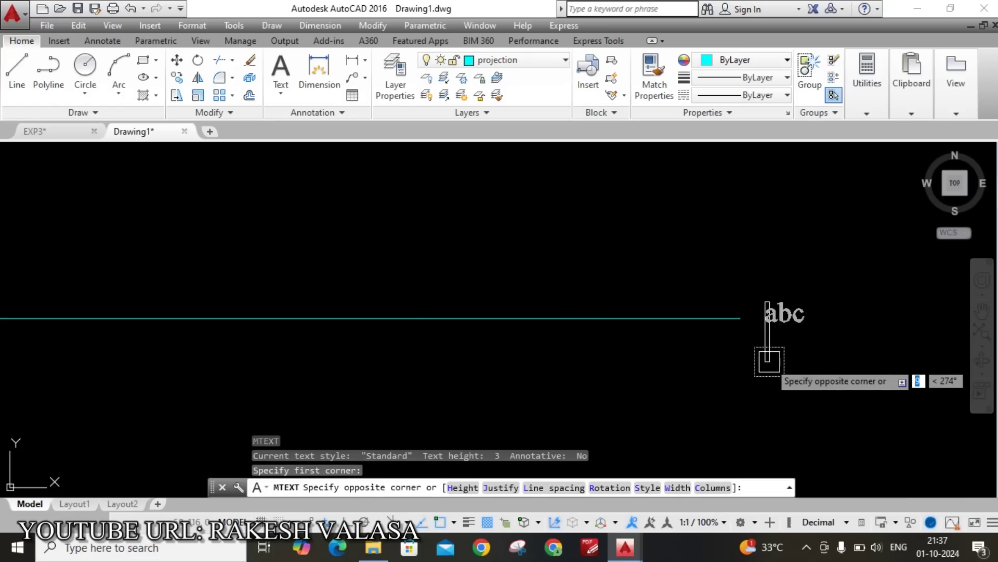
left_click(806, 354)
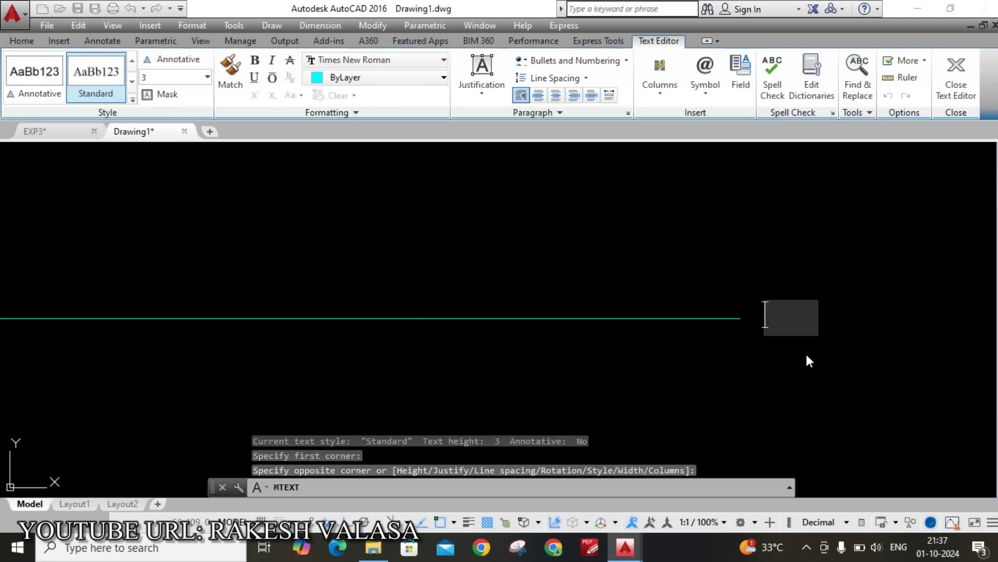
type("y")
left_click(771, 376)
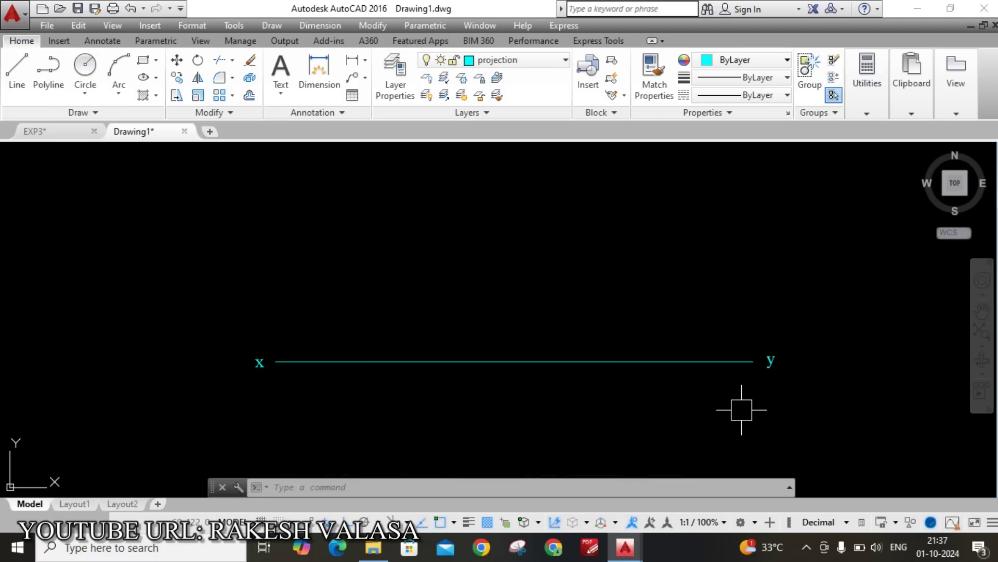
scroll(592, 397, "down", 2)
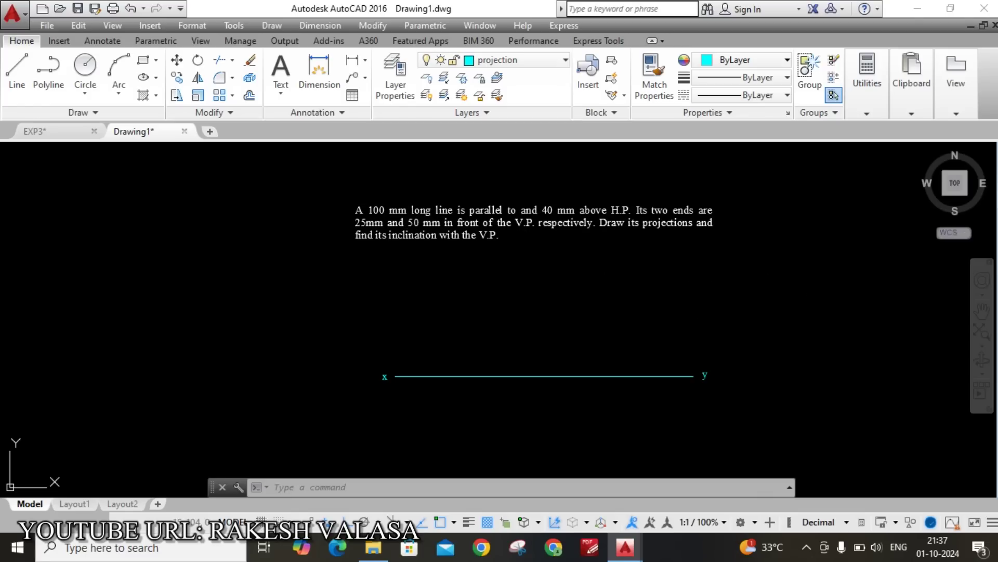
Step: Draw a 25 mm vertical projector down from the xy line near x
key("l")
key("Return")
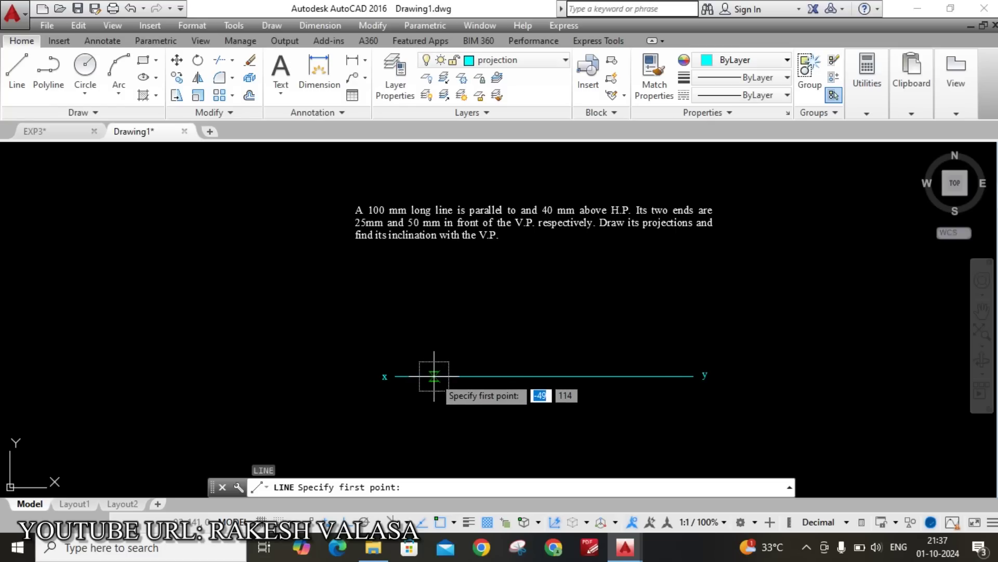
left_click(444, 376)
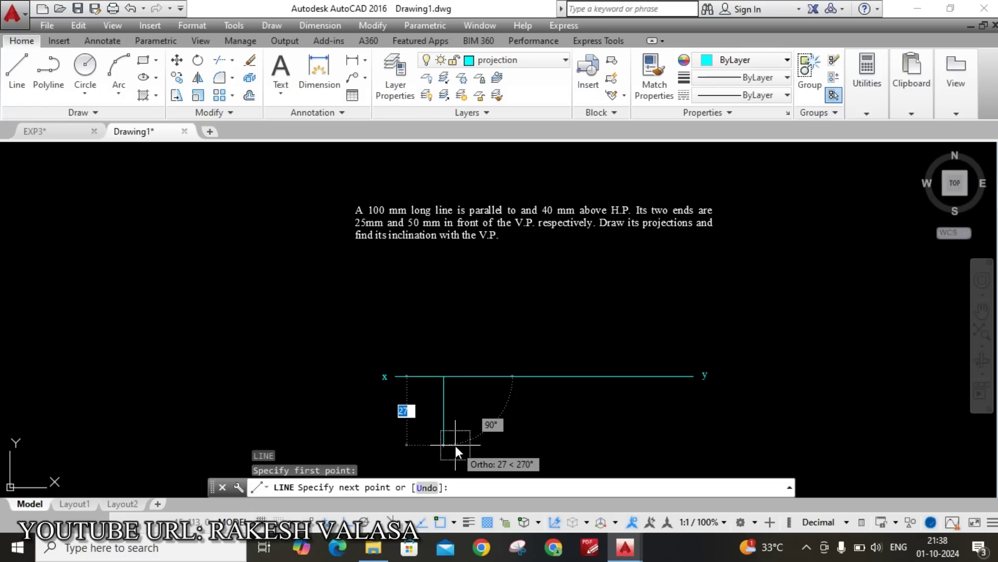
type("25")
key("Return")
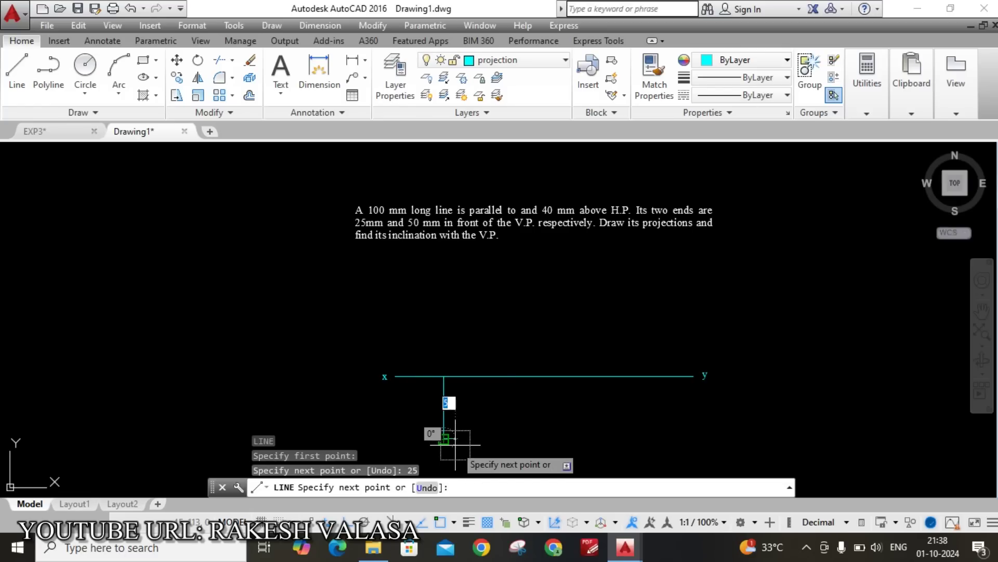
key("Escape")
scroll(521, 308, "down", 2)
scroll(491, 409, "up", 2)
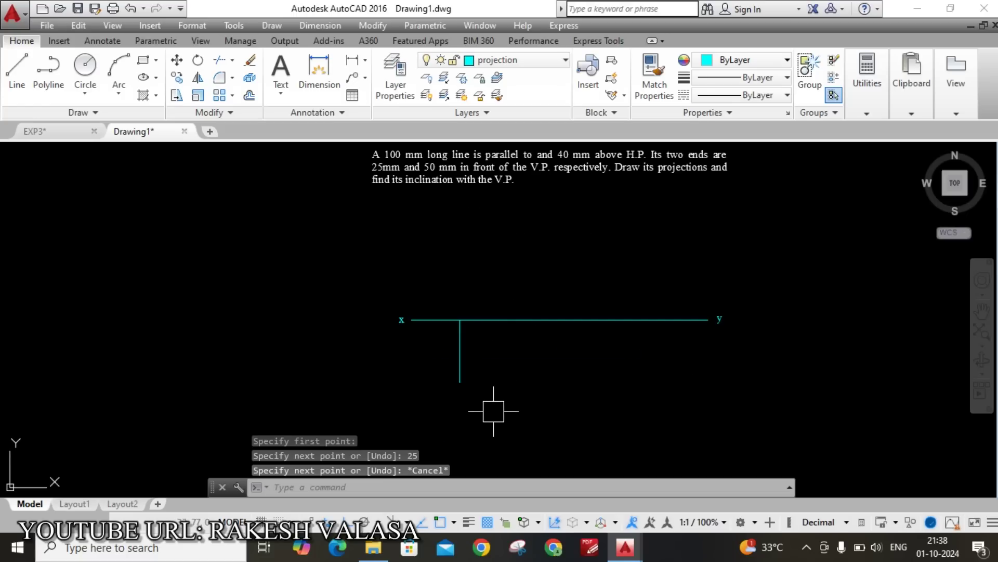
scroll(463, 409, "up", 2)
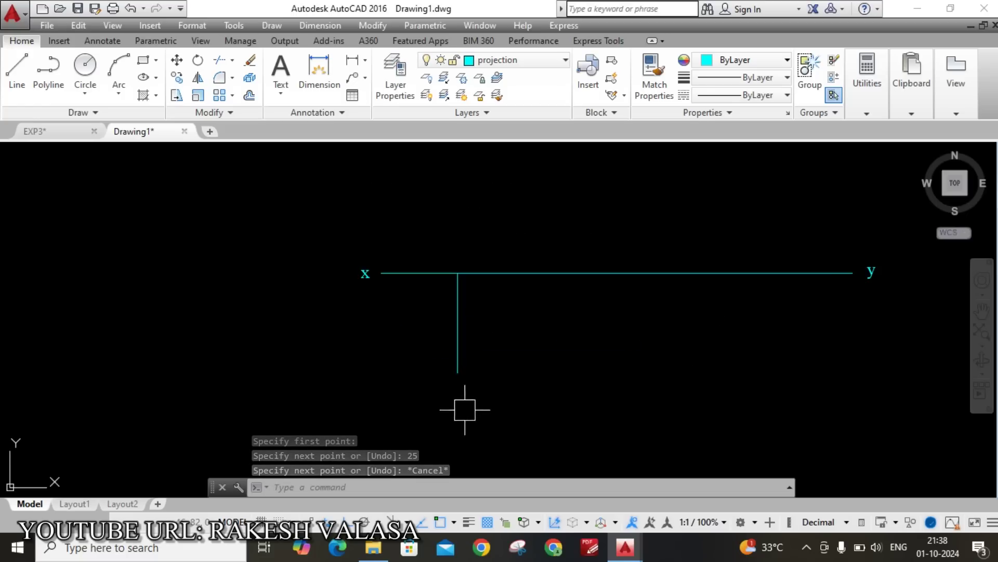
Step: Label the projector's lower end a
type("t")
key("Return")
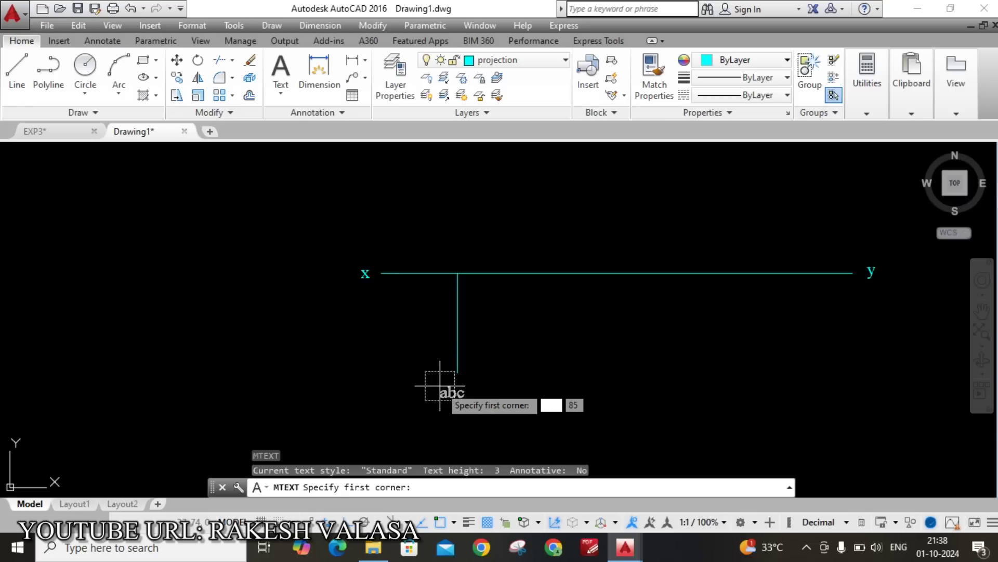
scroll(440, 386, "up", 3)
left_click(429, 363)
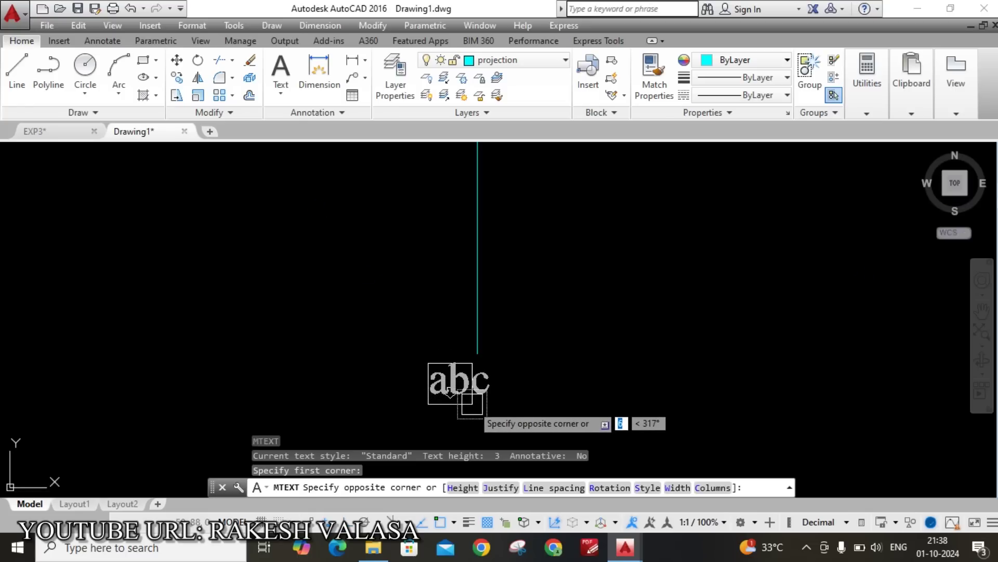
left_click(473, 404)
type("a")
left_click(545, 373)
scroll(462, 390, "down", 2)
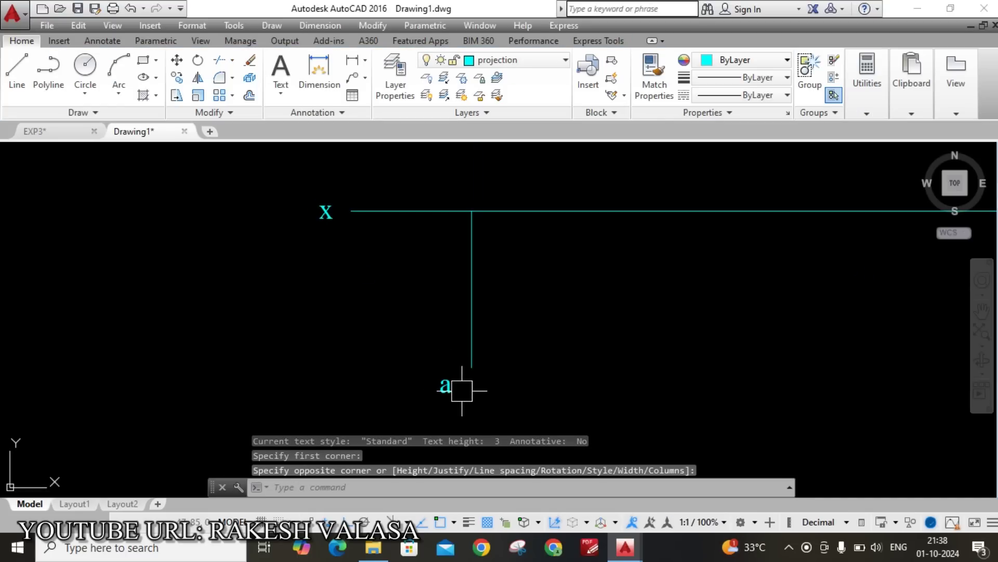
scroll(462, 390, "down", 2)
scroll(572, 358, "down", 2)
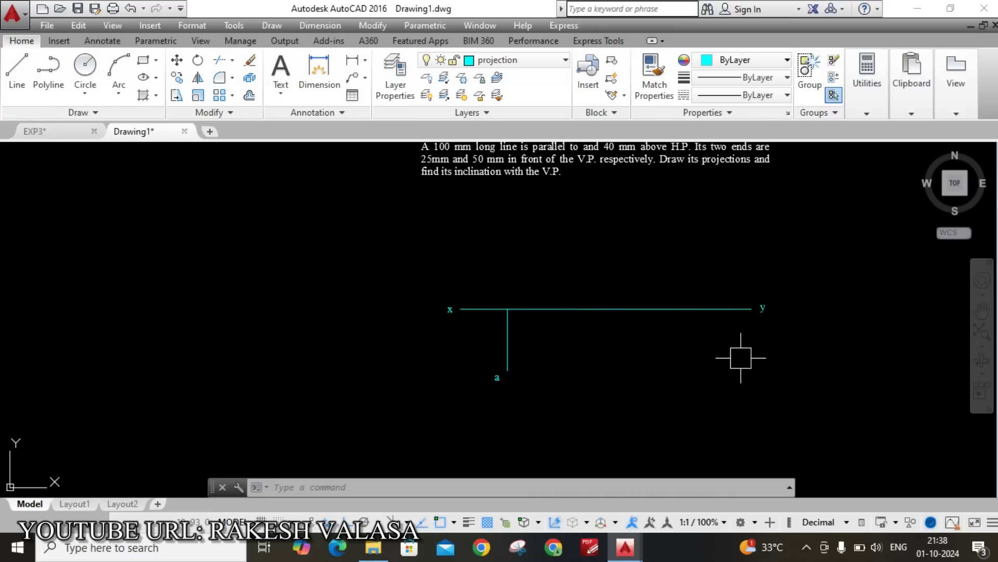
scroll(805, 340, "up", 2)
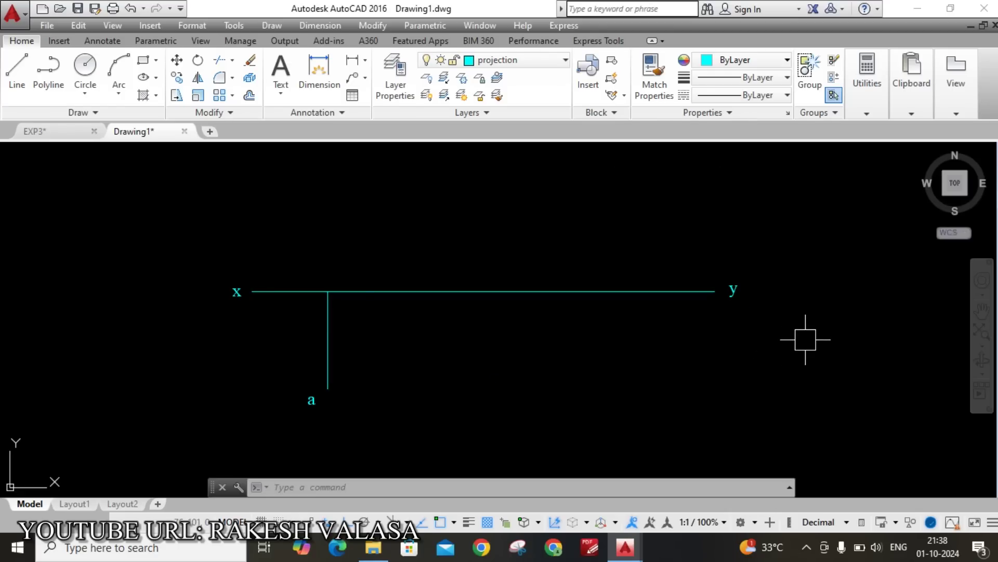
Step: Offset the xy line 50 mm downward to make a parallel line
type("o")
key("Return")
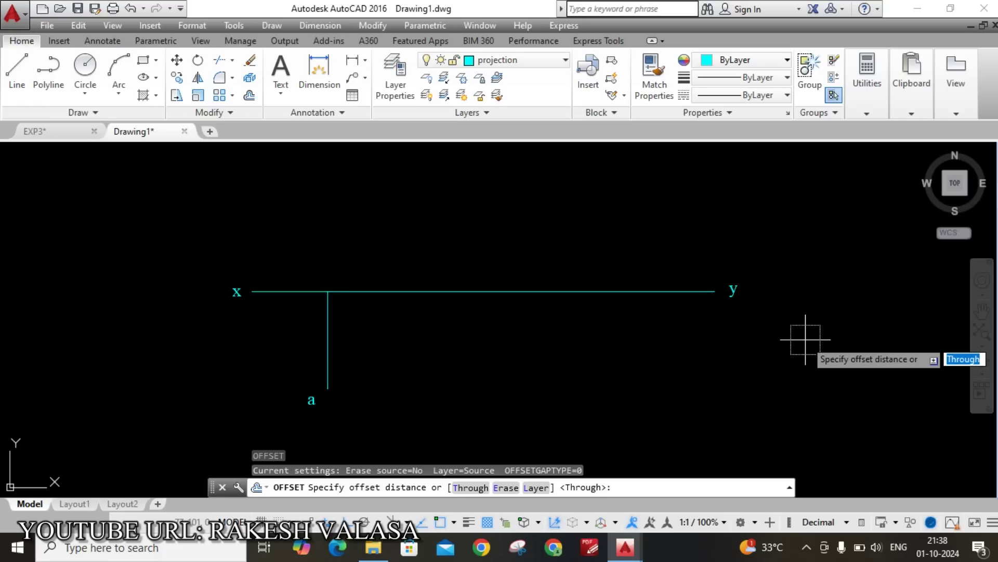
type("5")
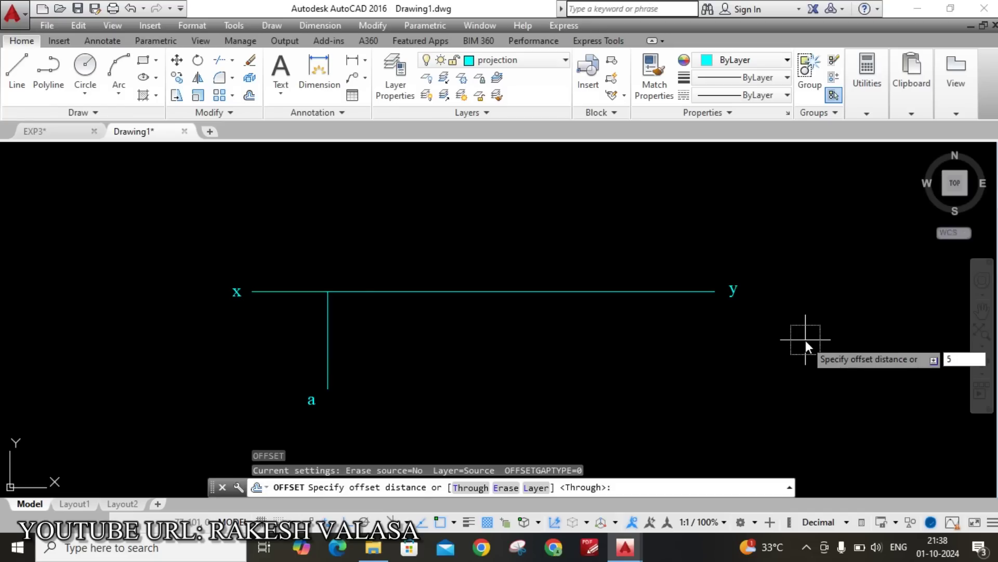
type("0")
key("Return")
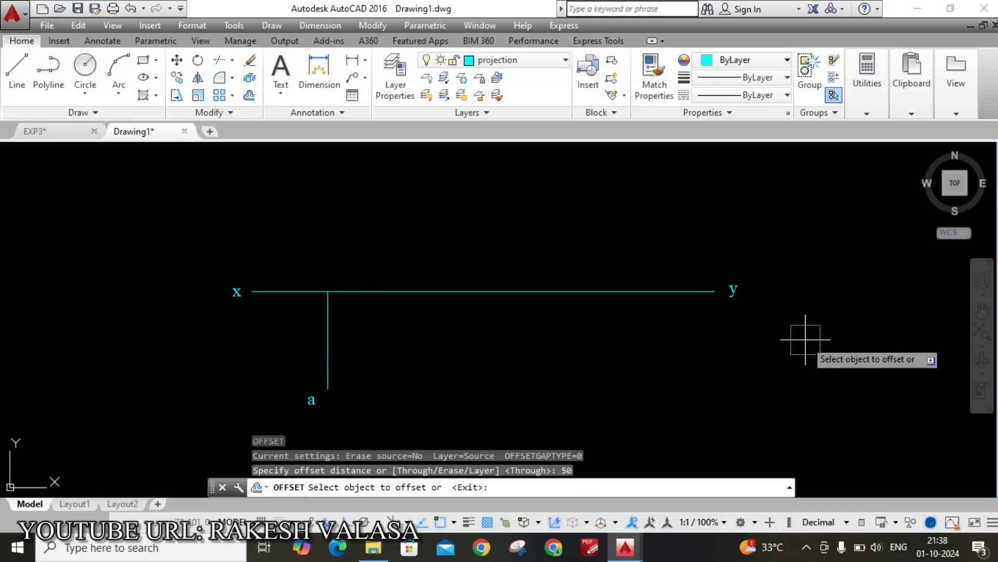
left_click(558, 291)
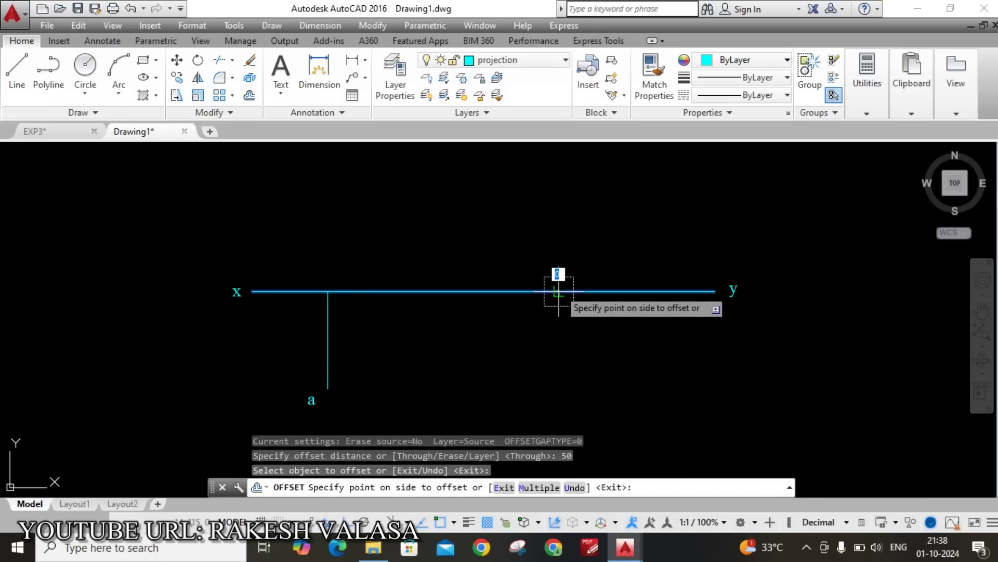
left_click(593, 403)
scroll(640, 382, "down", 5)
key("Escape")
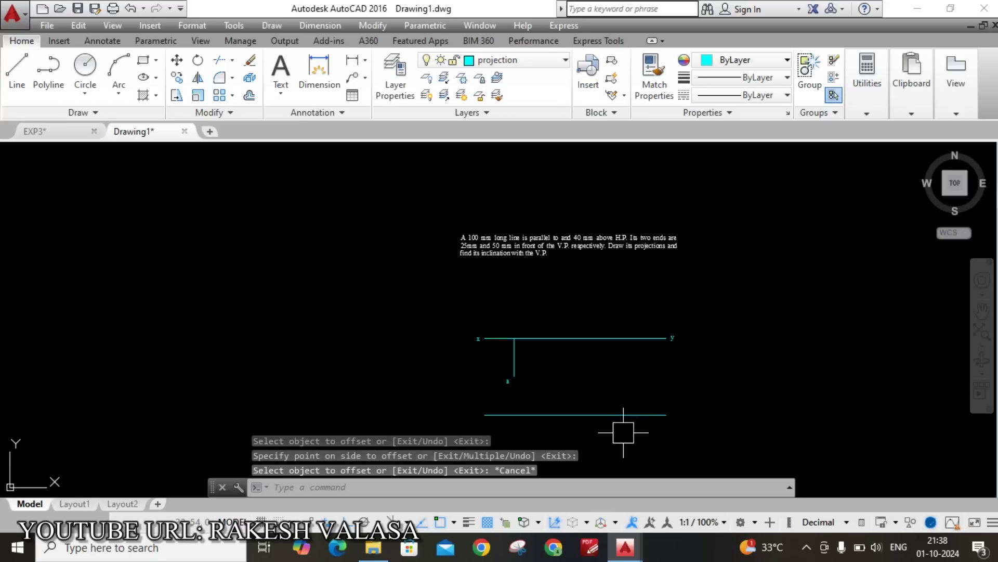
scroll(624, 432, "up", 5)
type("T")
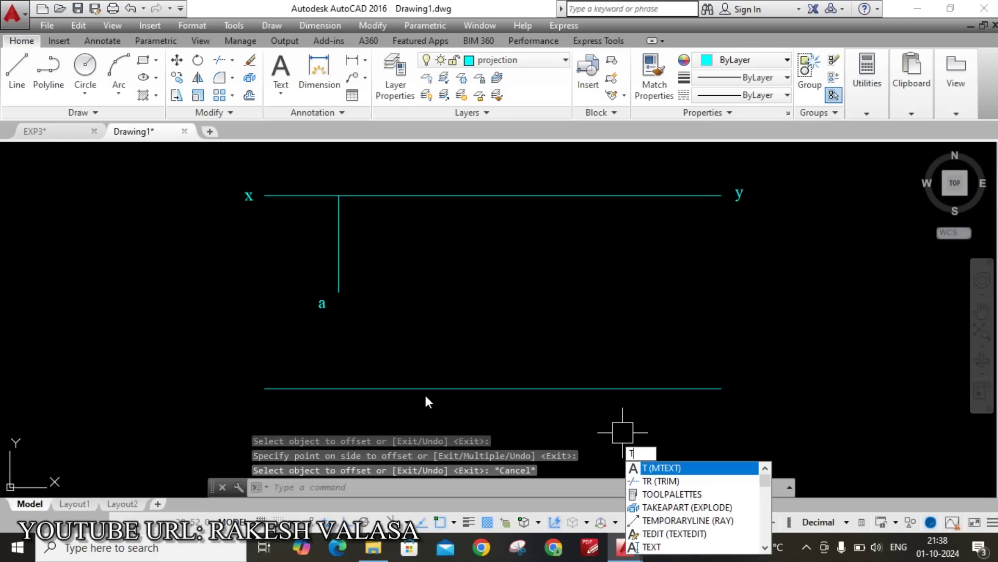
Step: Place the text 'LOCUS OF b' just above the offset line
key("Return")
scroll(268, 359, "up", 2)
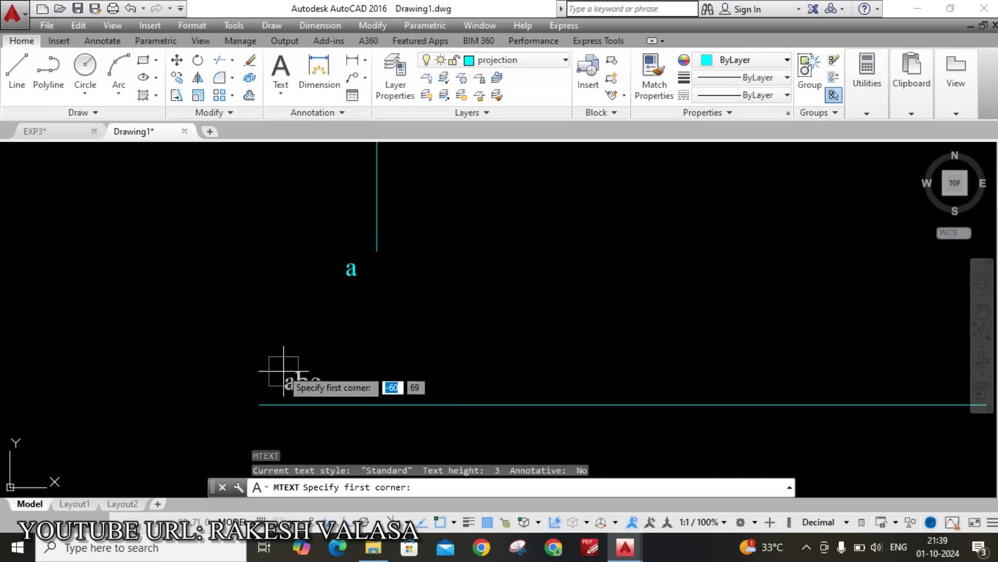
left_click(279, 361)
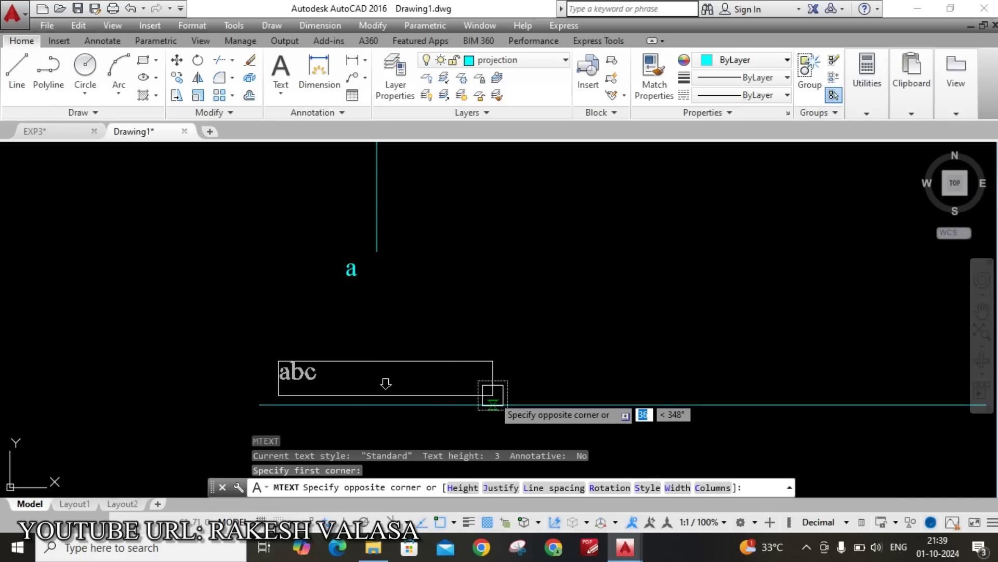
left_click(493, 394)
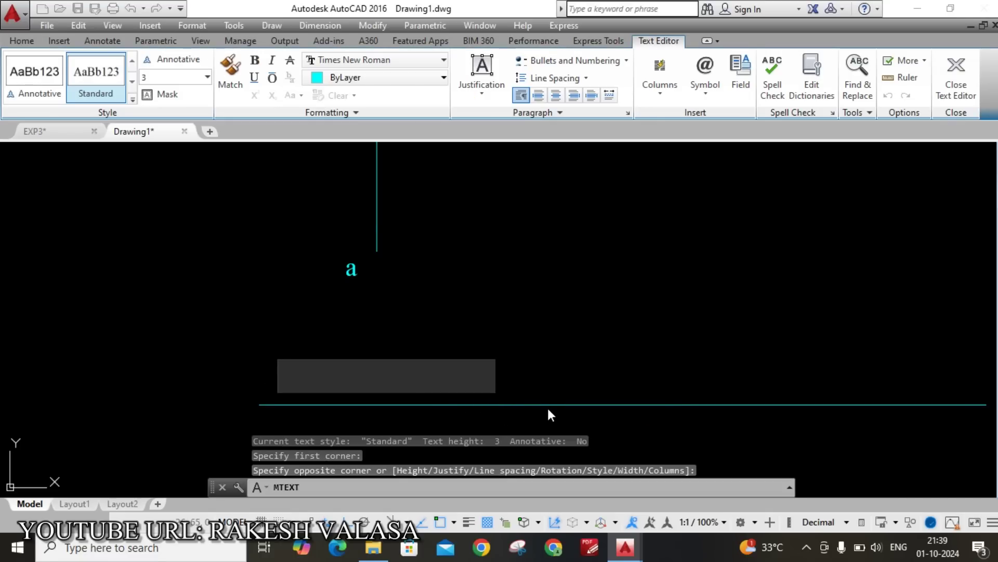
type("LO")
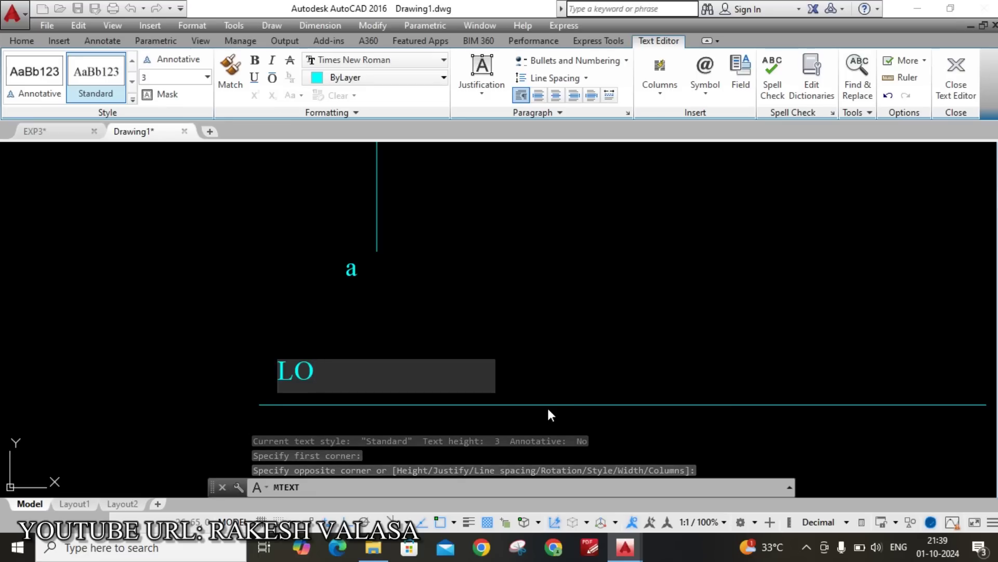
type("CUS O")
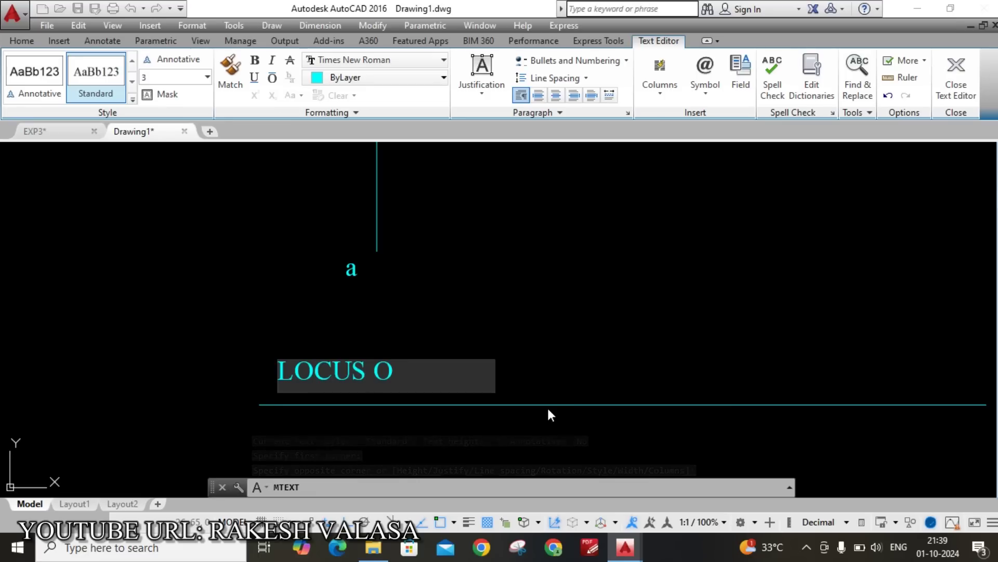
type("F b")
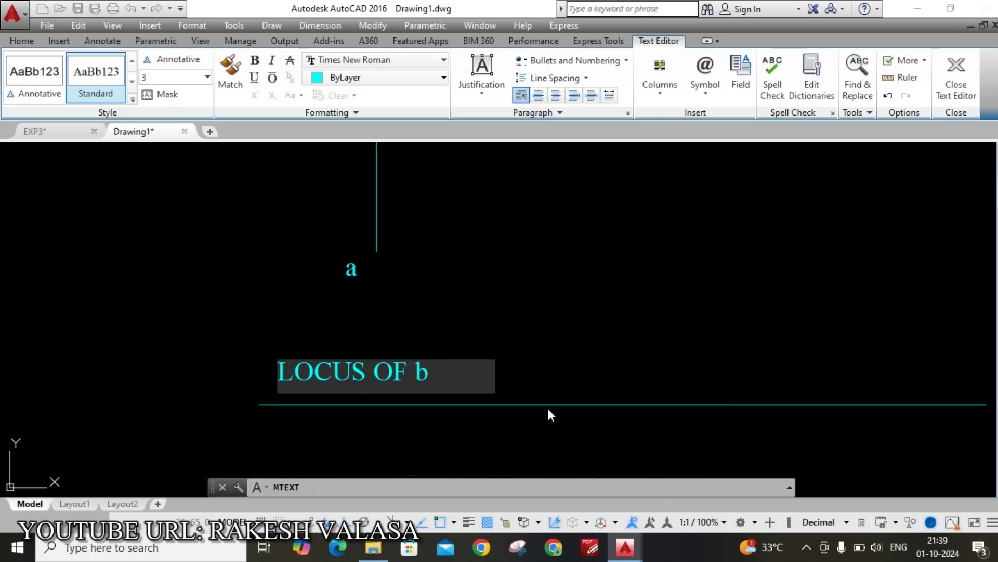
left_click(575, 367)
scroll(366, 399, "down", 3)
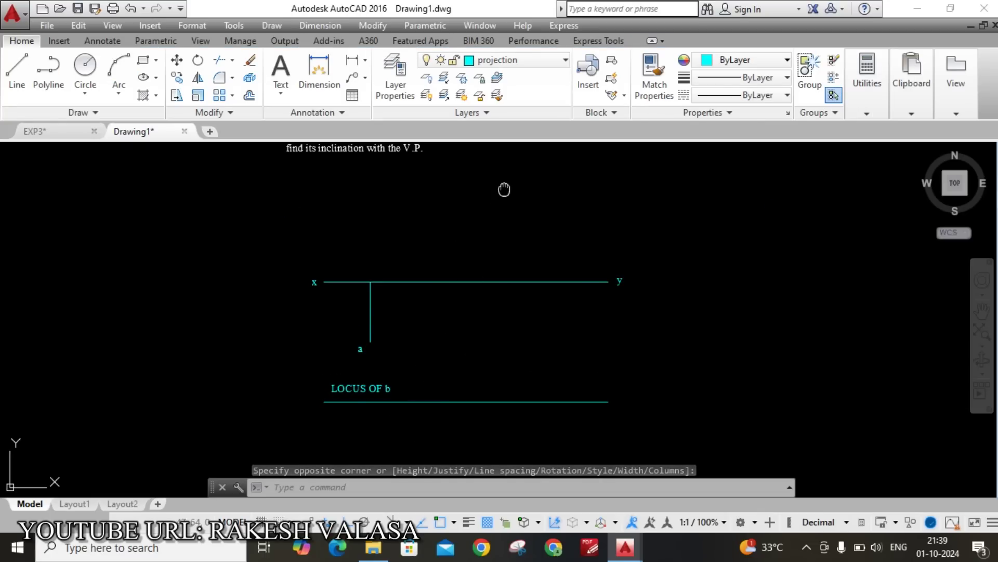
Step: With Ortho off, draw a radius-100 arc centred on a that crosses the LOCUS OF b line
mouse_move(504, 188)
middle_mouse_down()
mouse_move(497, 254)
mouse_move(486, 201)
middle_mouse_up()
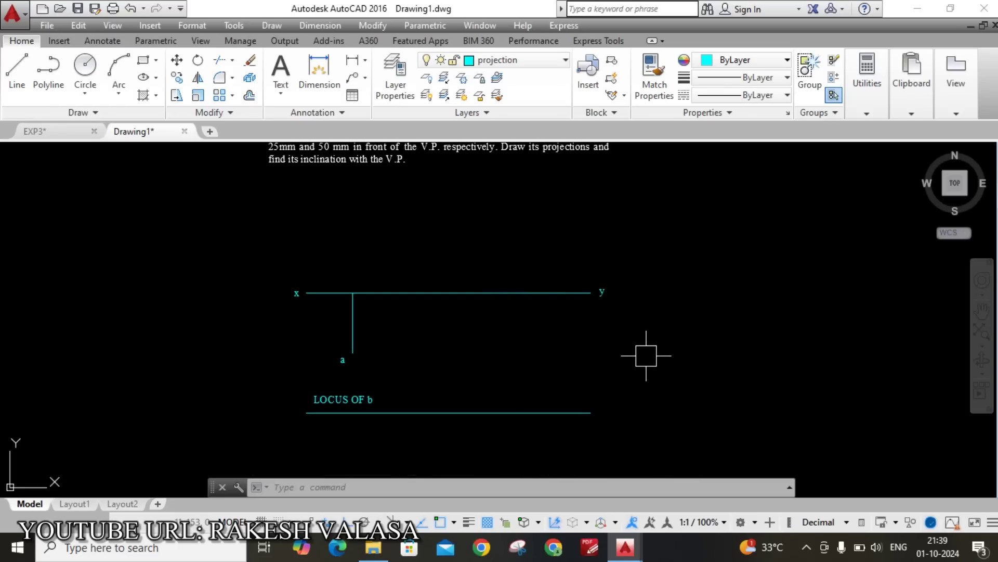
type("a")
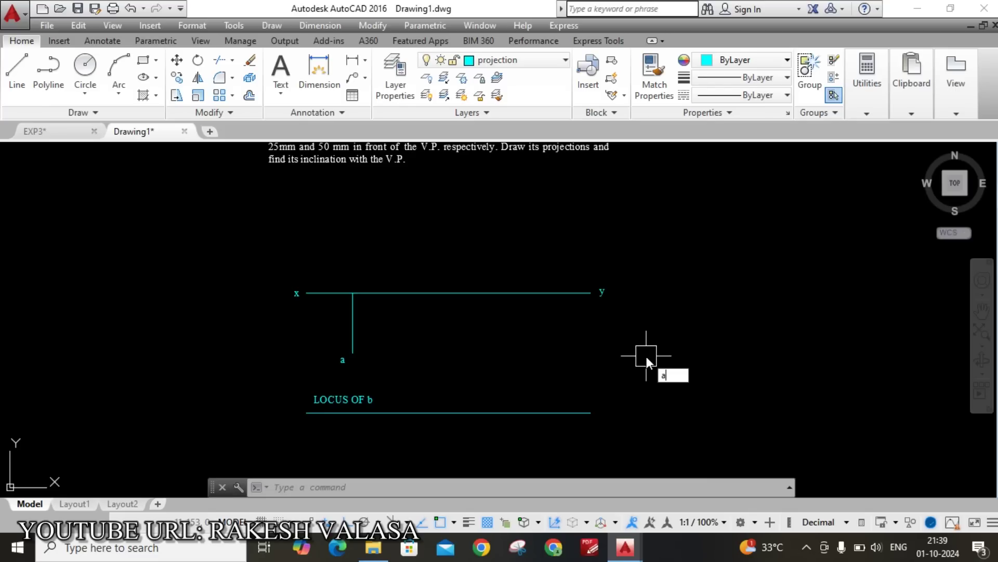
key("Return")
type("c")
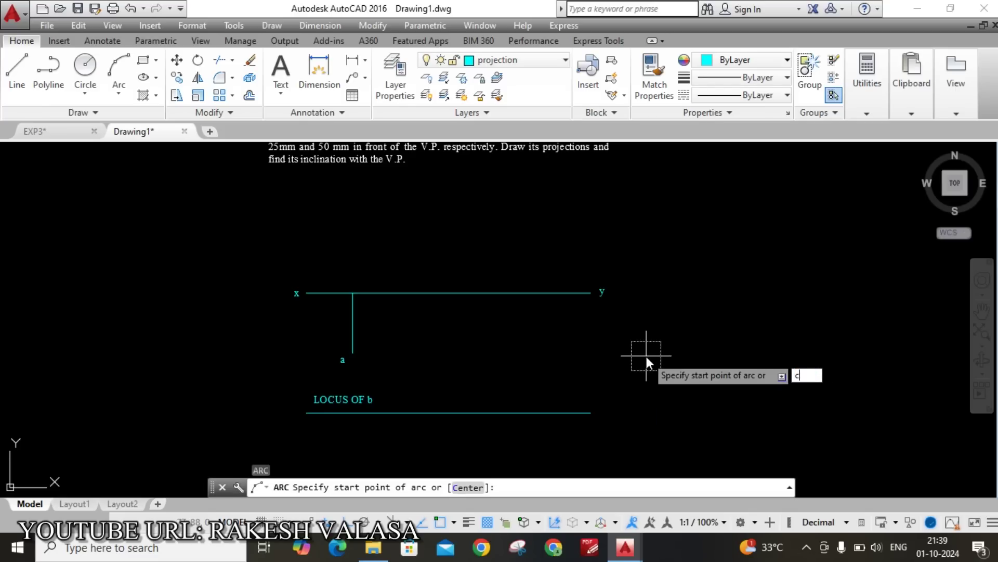
key("Return")
scroll(355, 351, "up", 2)
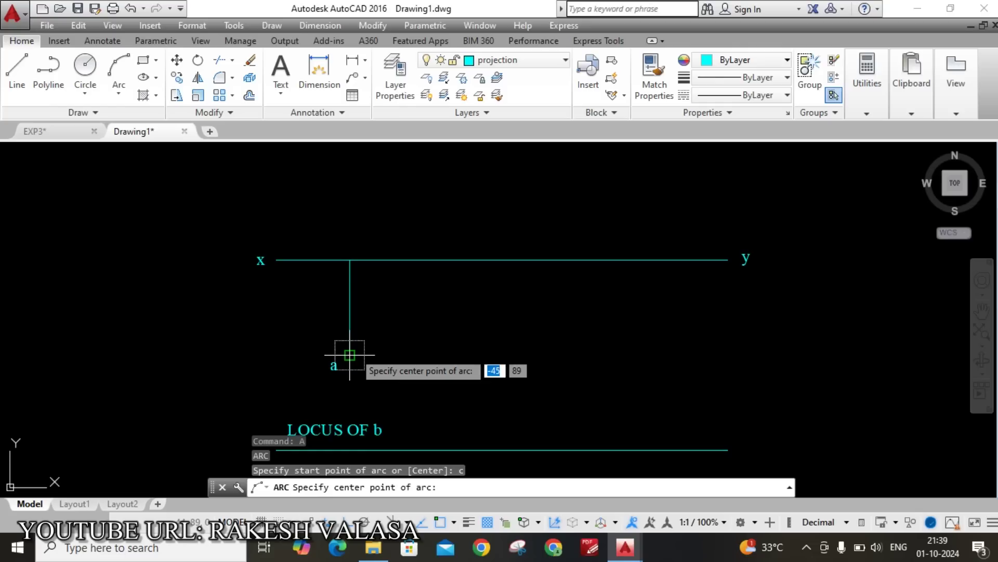
left_click(355, 352)
scroll(348, 355, "down", 2)
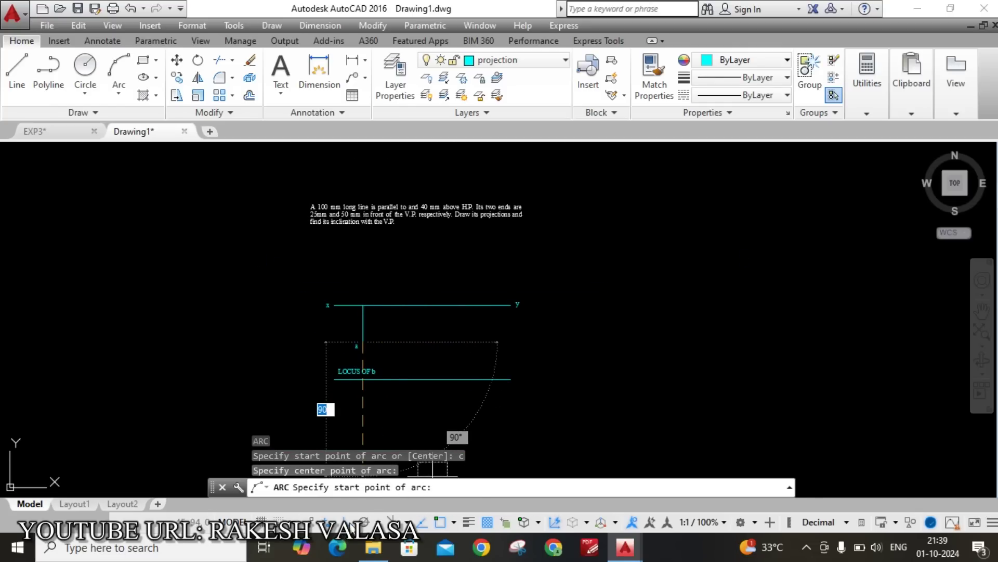
key("F8")
type("1")
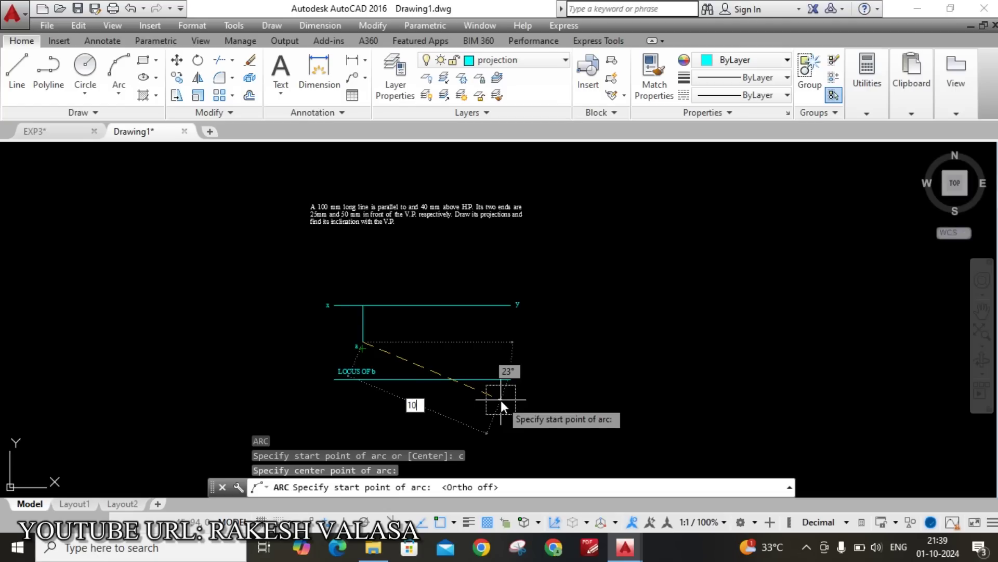
type("00")
key("Return")
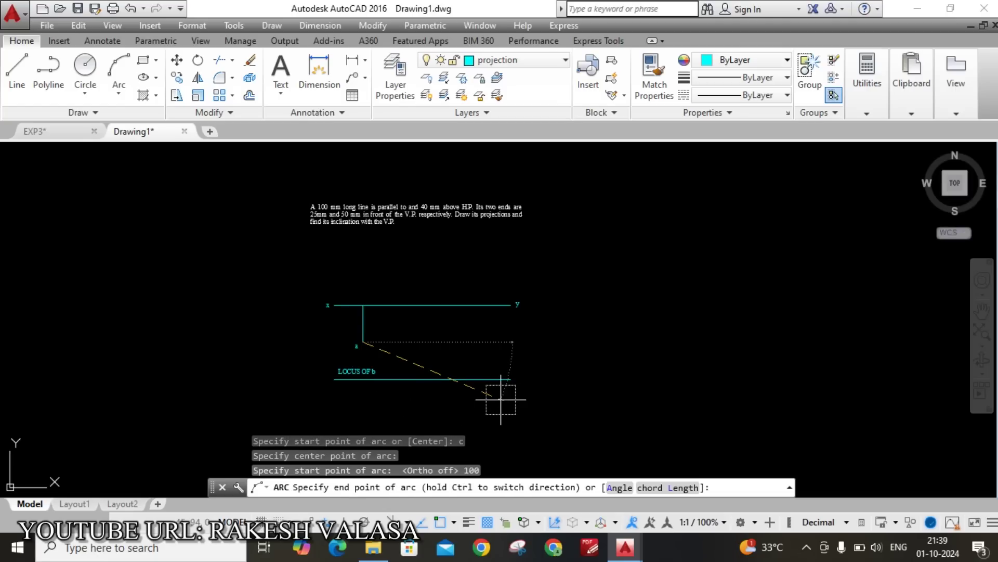
left_click(510, 358)
scroll(512, 388, "up", 2)
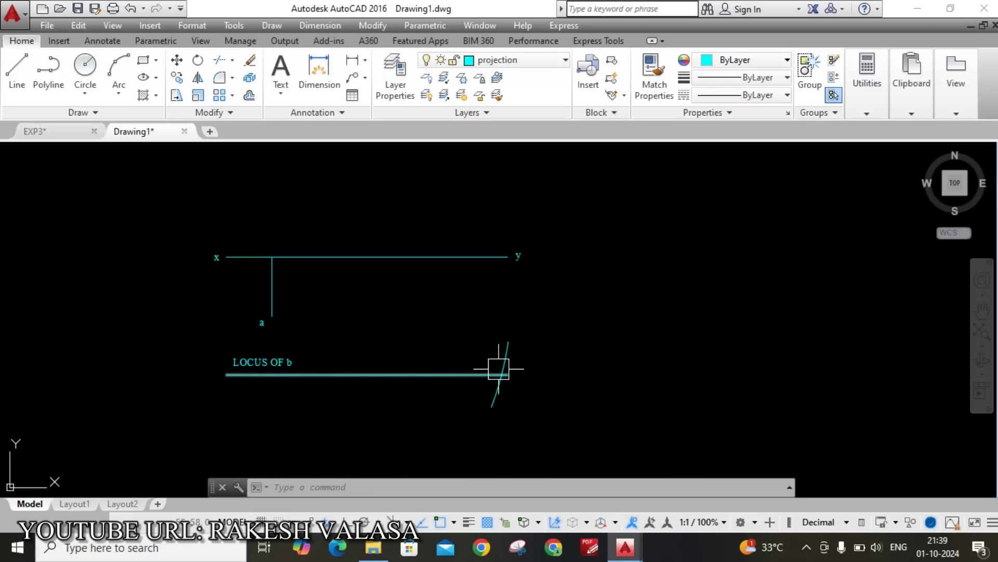
scroll(506, 370, "up", 3)
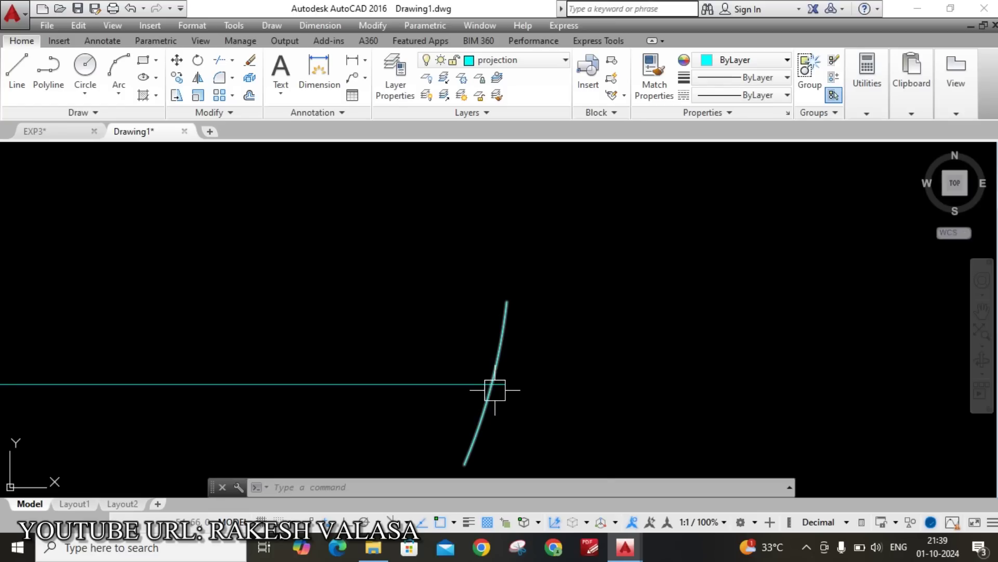
Step: Label the arc's intersection with the locus line b
type("t")
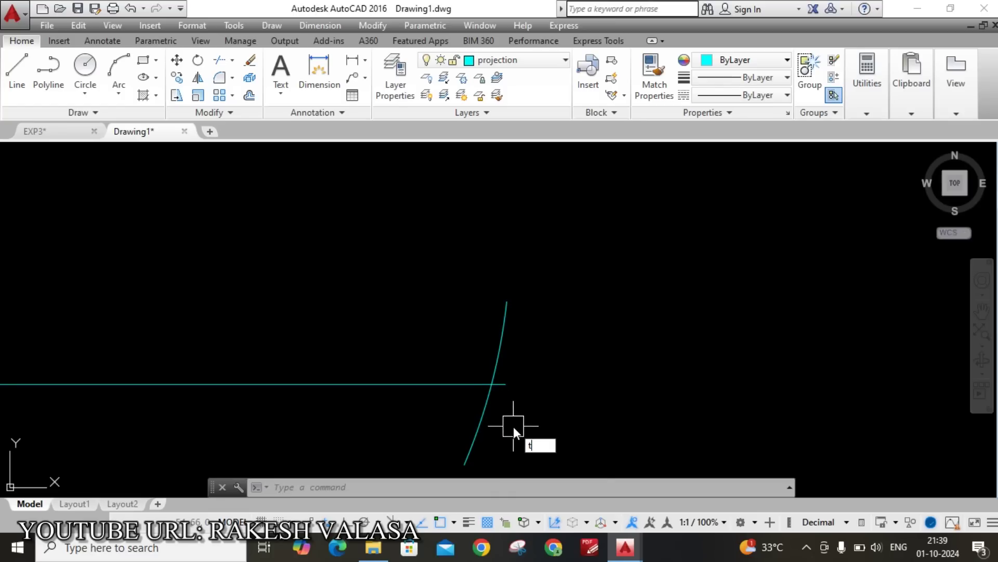
key("Return")
scroll(514, 427, "up", 3)
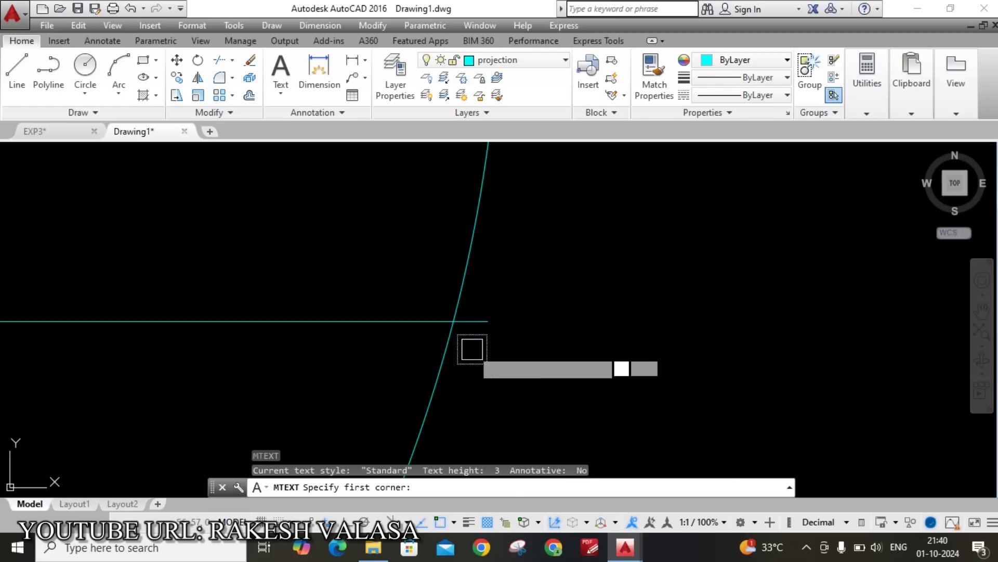
left_click(471, 347)
left_click(558, 401)
type("b")
left_click(607, 375)
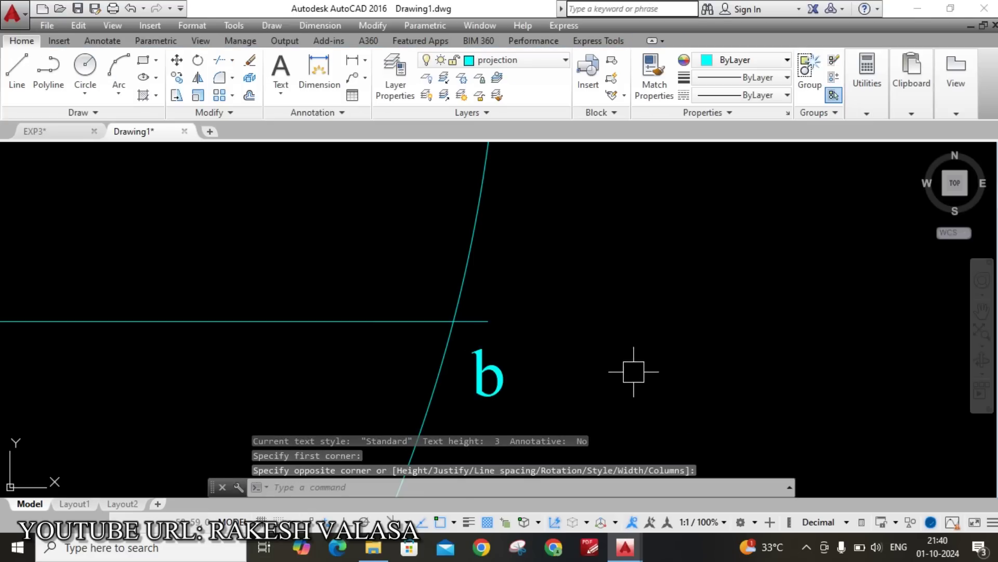
scroll(636, 370, "down", 4)
scroll(616, 381, "down", 2)
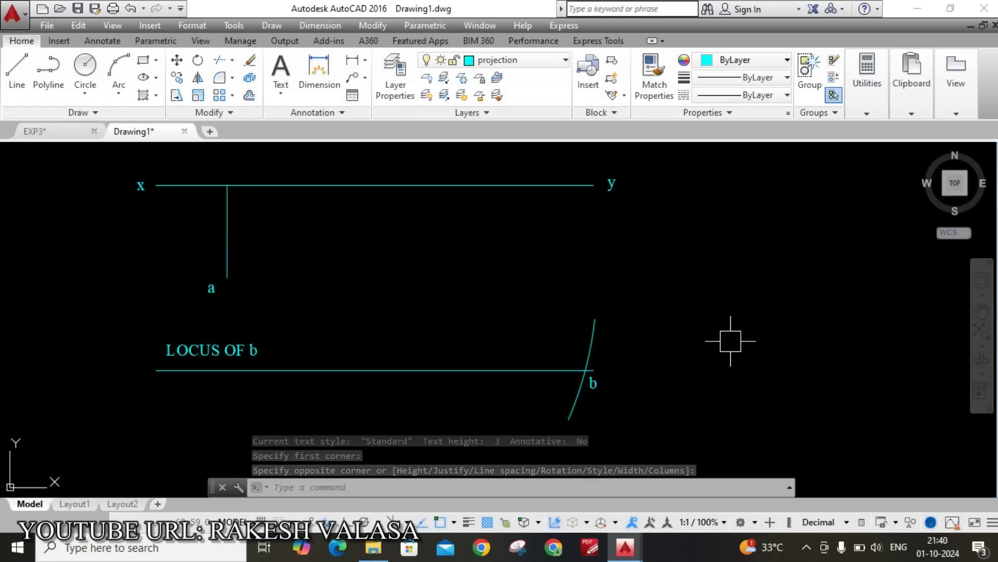
Step: Draw the straight line from point a to point b
type("l")
key("Return")
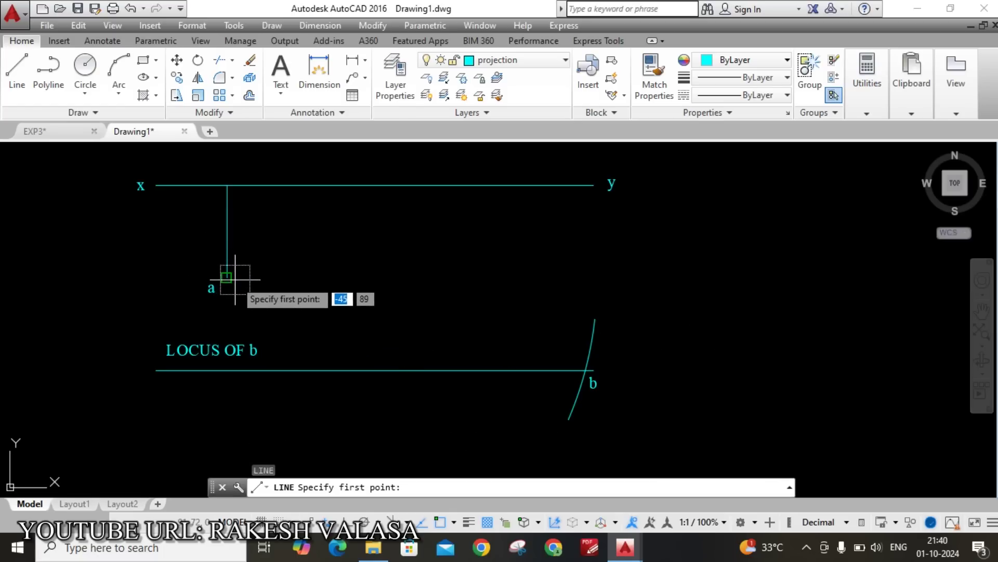
left_click(227, 277)
scroll(541, 388, "up", 3)
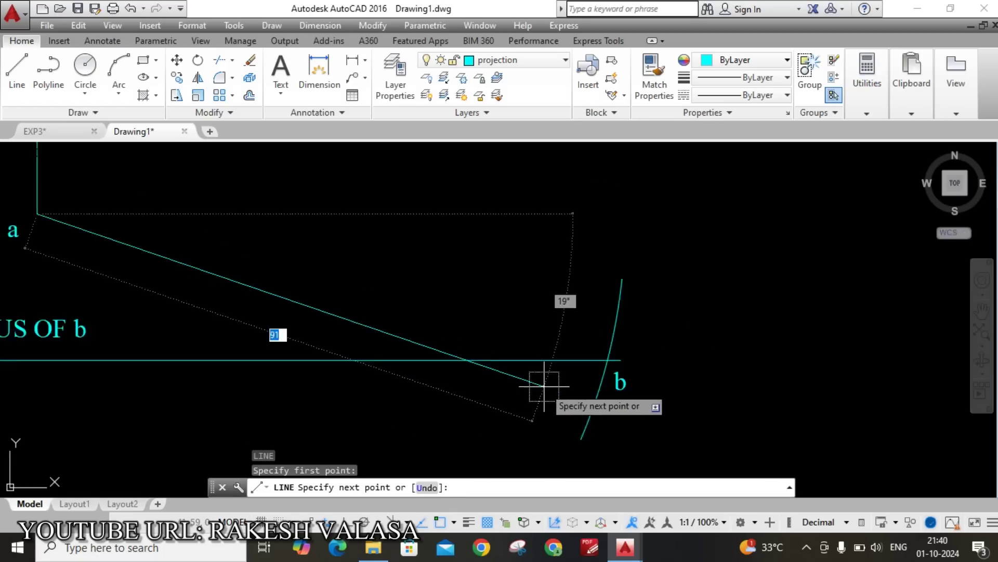
scroll(653, 364, "up", 2)
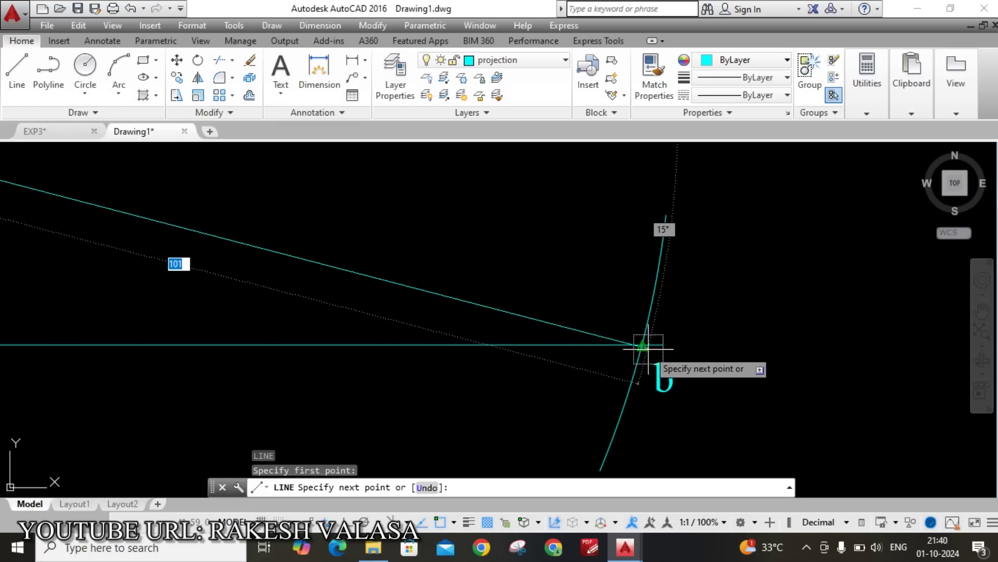
scroll(640, 344, "up", 3)
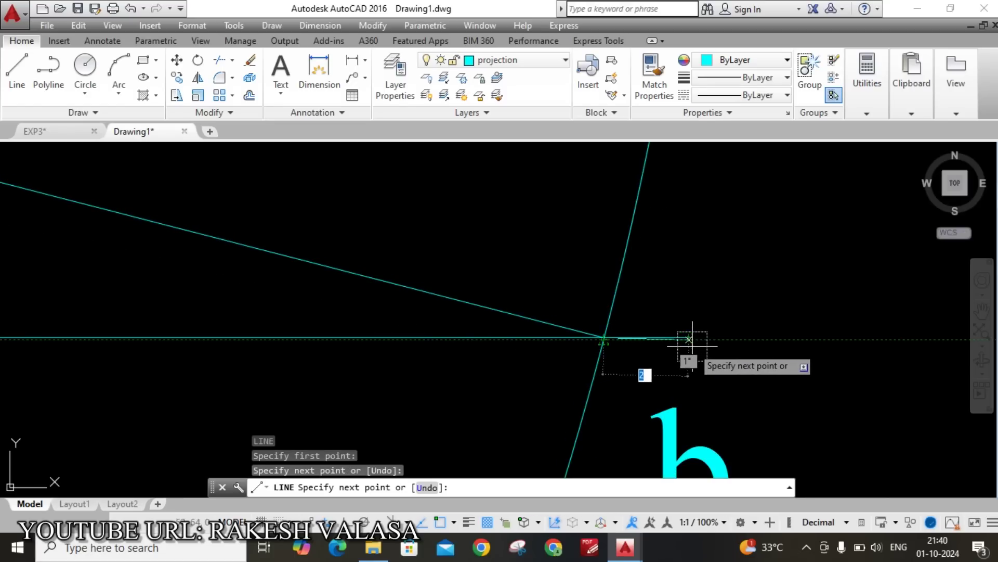
key("Escape")
scroll(690, 370, "down", 3)
scroll(690, 370, "down", 4)
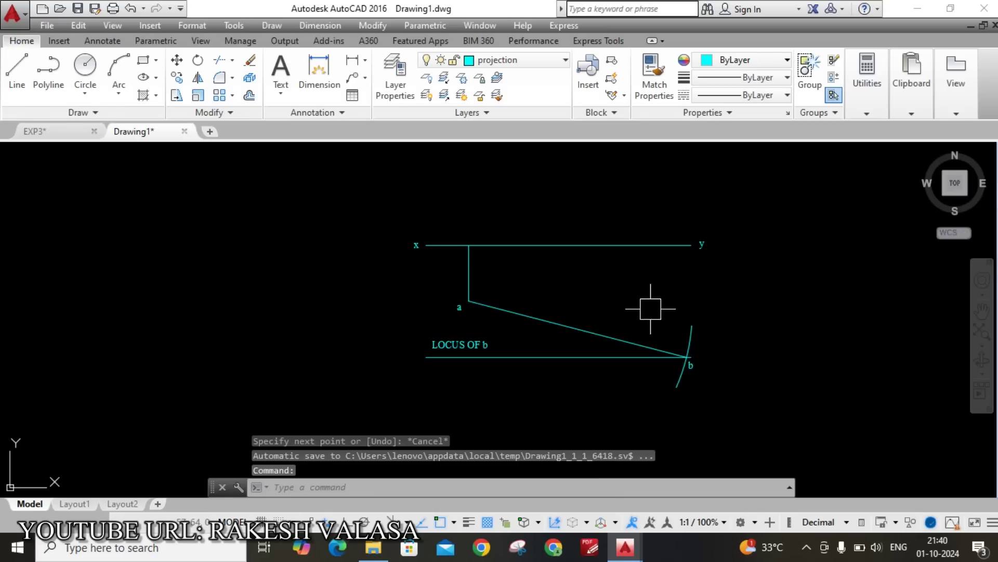
mouse_move(609, 203)
middle_mouse_down()
mouse_move(557, 281)
mouse_move(494, 249)
middle_mouse_up()
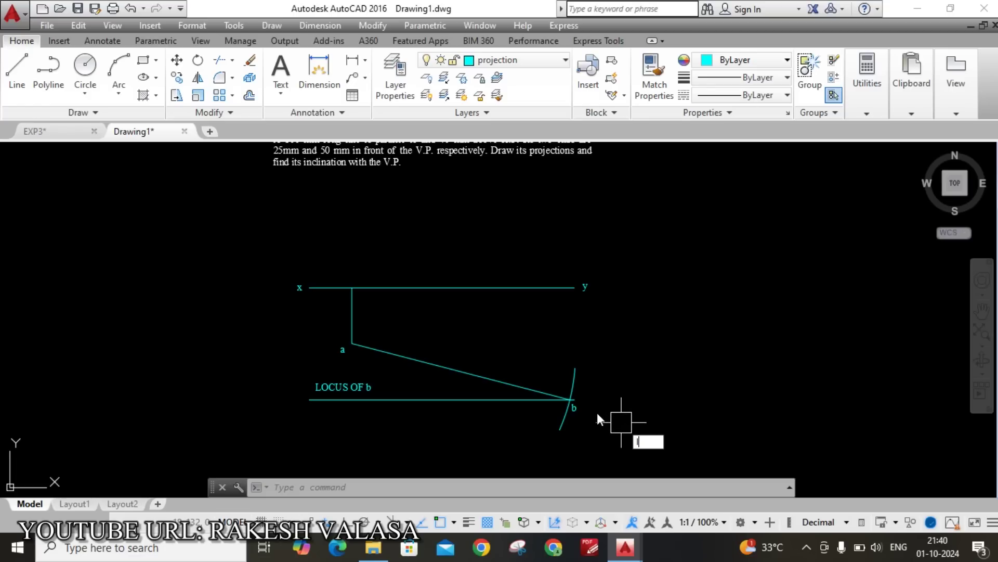
Step: Draw a vertical Ortho projector from b up to the xy line near y
type("l")
key("Return")
scroll(553, 397, "up", 3)
scroll(588, 393, "up", 2)
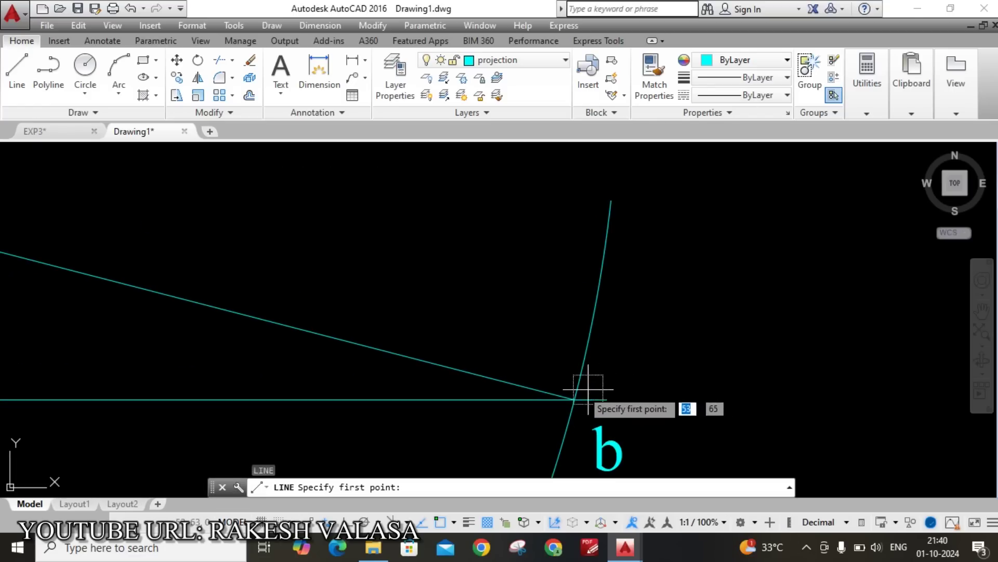
left_click(574, 399)
scroll(569, 406, "down", 3)
scroll(583, 338, "down", 2)
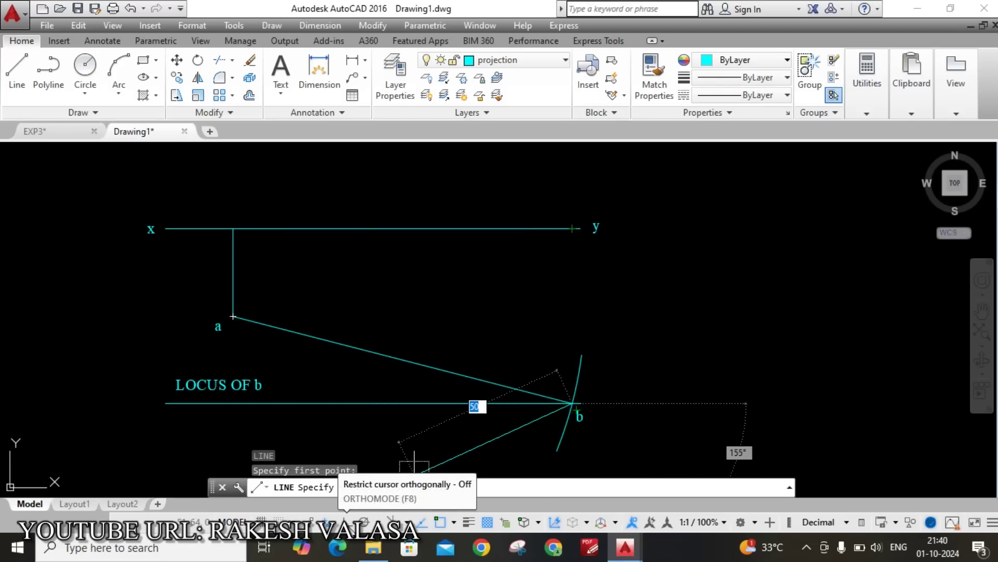
left_click(311, 521)
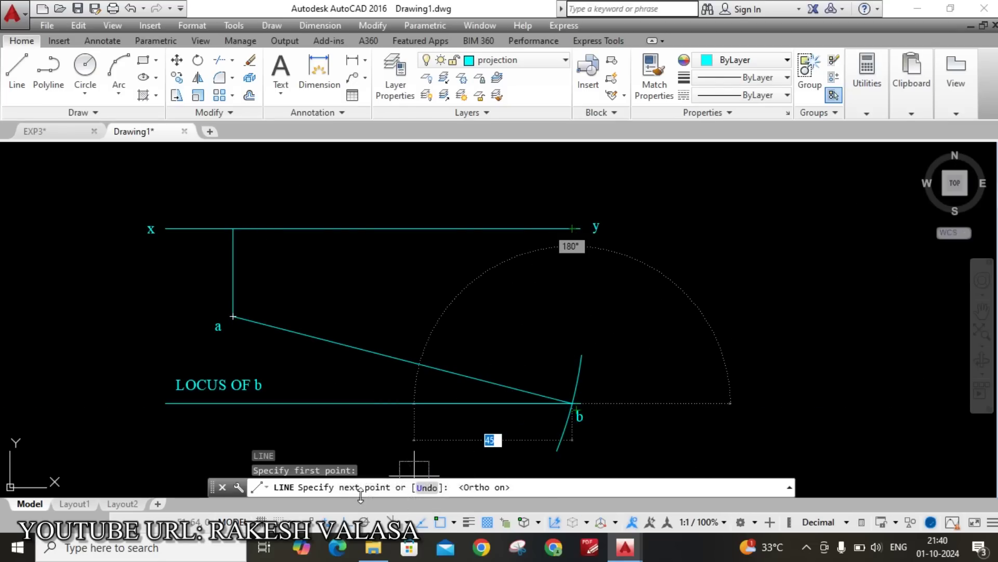
left_click(572, 229)
key("Escape")
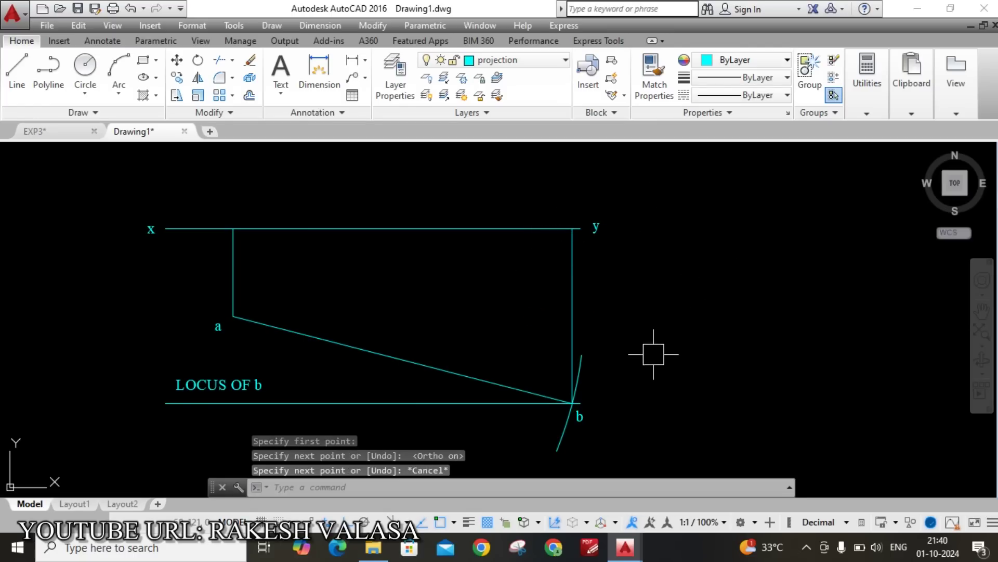
middle_click_drag(516, 284, 557, 448)
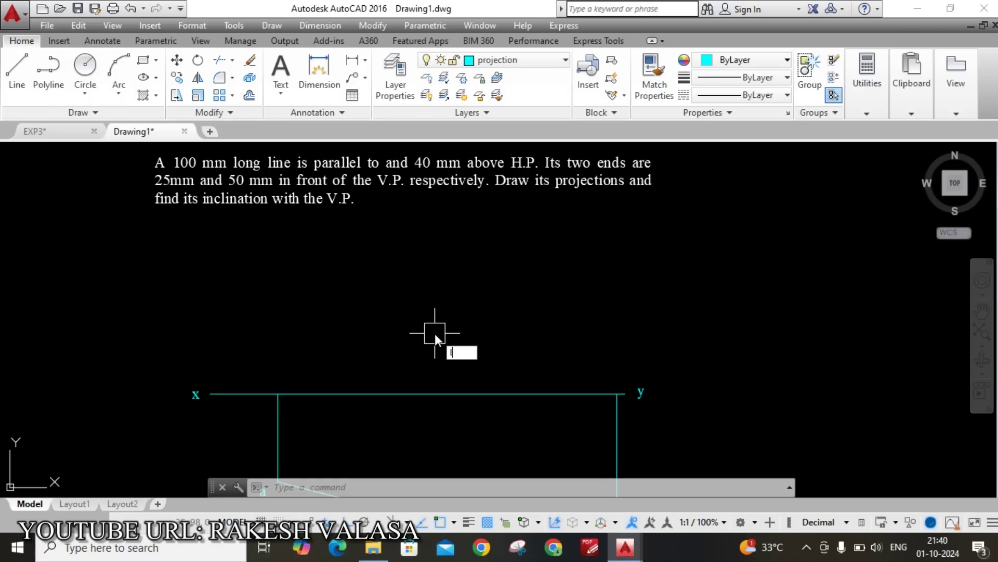
Step: Extend a's projector 40 units upward from the x–y line
key("Return")
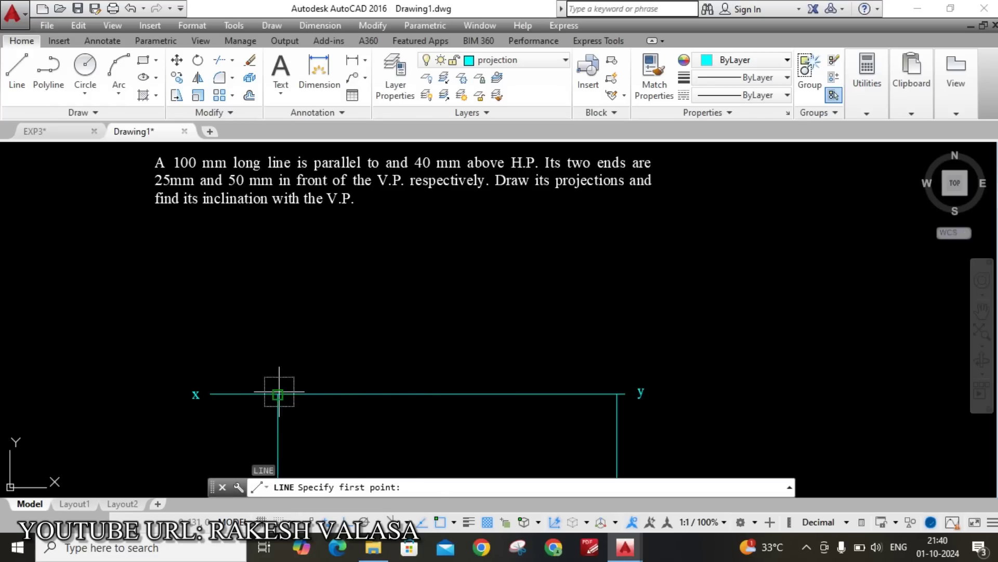
left_click(278, 394)
type("4")
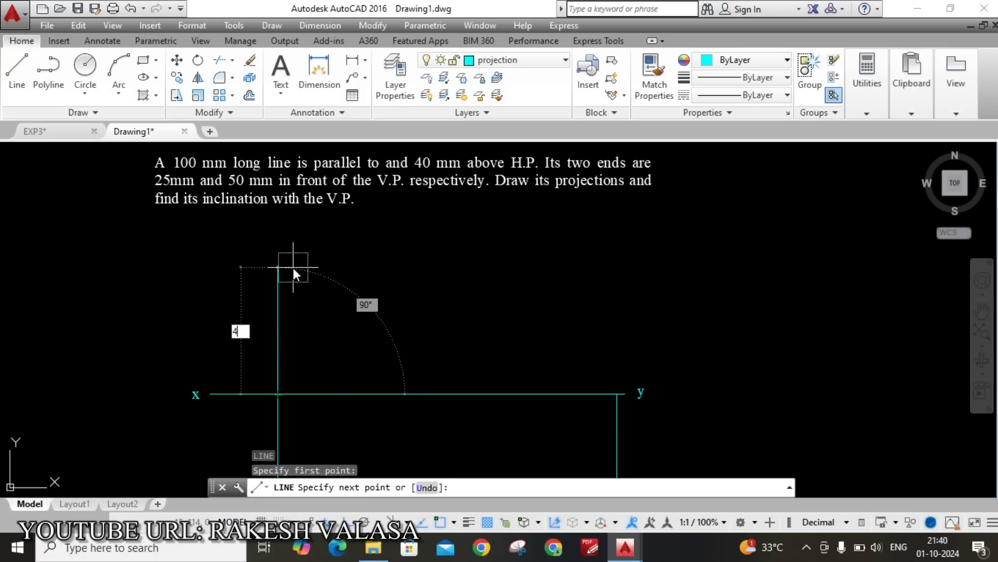
type("0")
key("Return")
key("Escape")
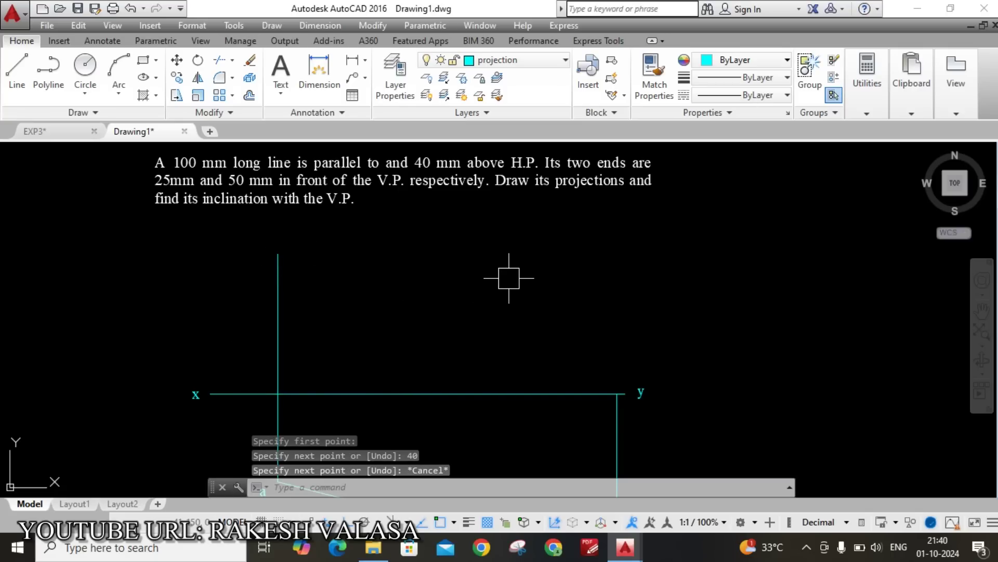
Step: Extend b's projector 40 units up and join its top horizontally to the first projector's top
key("Return")
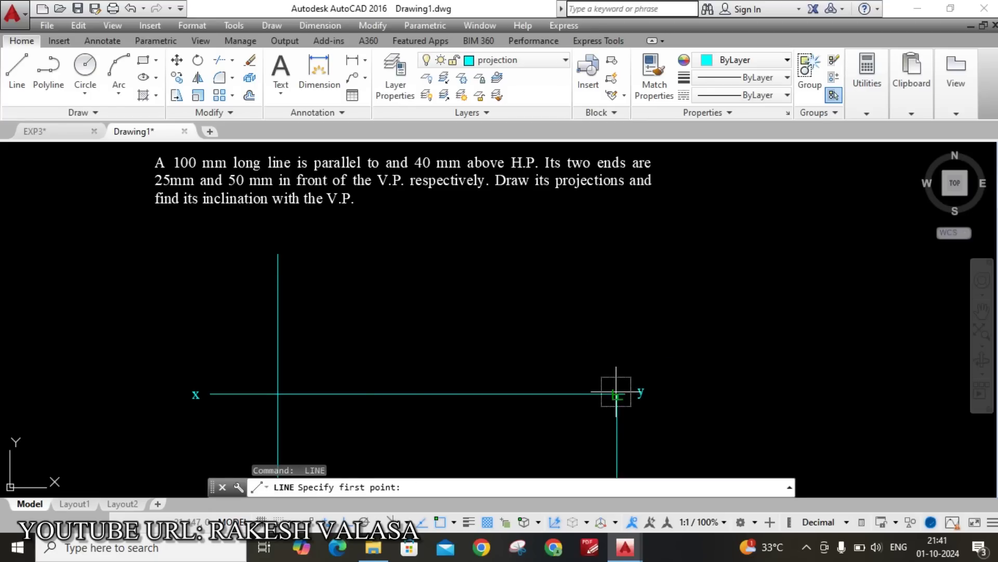
left_click(616, 394)
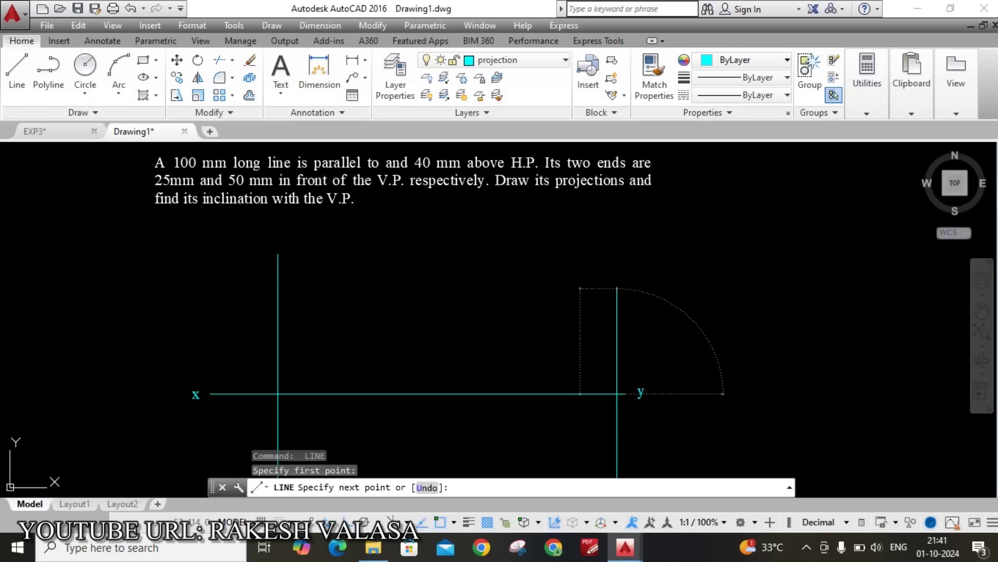
type("40")
key("Return")
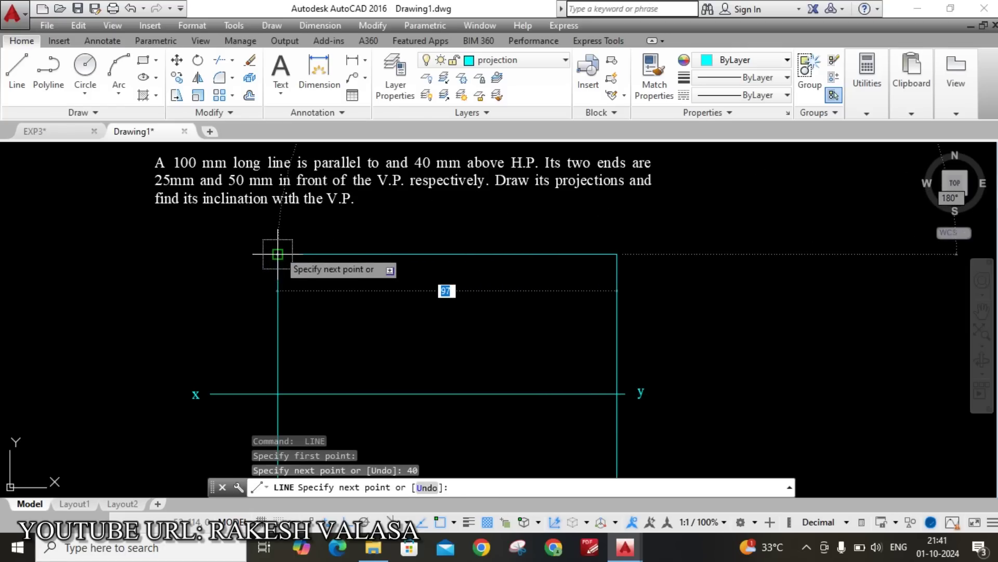
left_click(278, 254)
key("Escape")
scroll(295, 232, "down", 4)
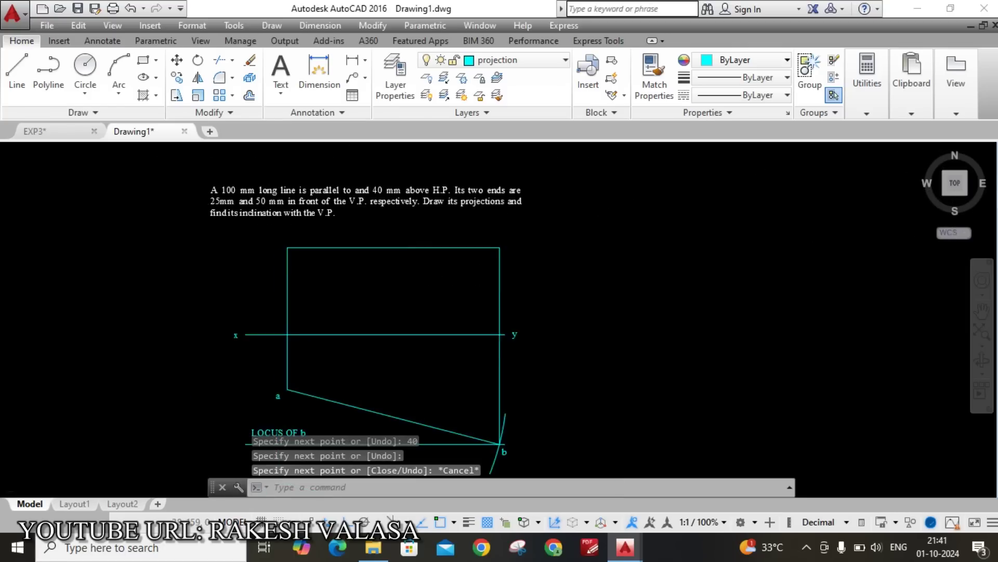
scroll(295, 232, "up", 2)
scroll(293, 237, "up", 4)
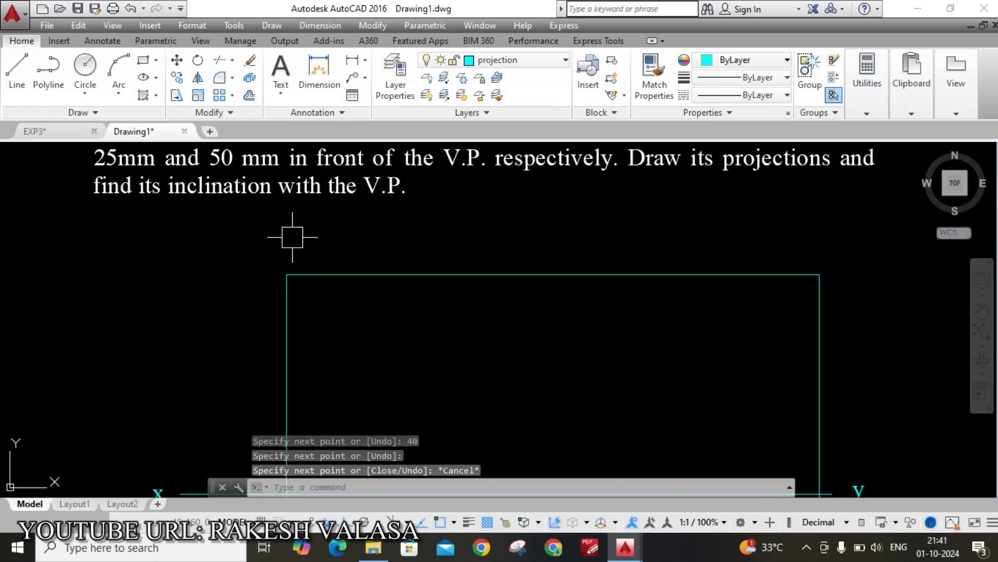
Step: Place the text label a' above the top-left end of the front-view line
type("t")
key("Return")
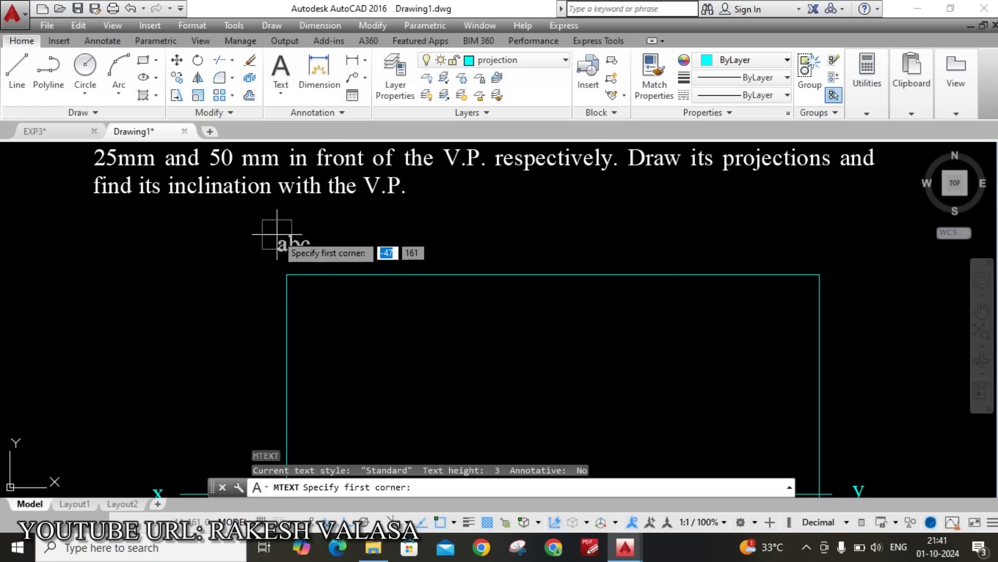
left_click(269, 228)
left_click(327, 264)
type("a")
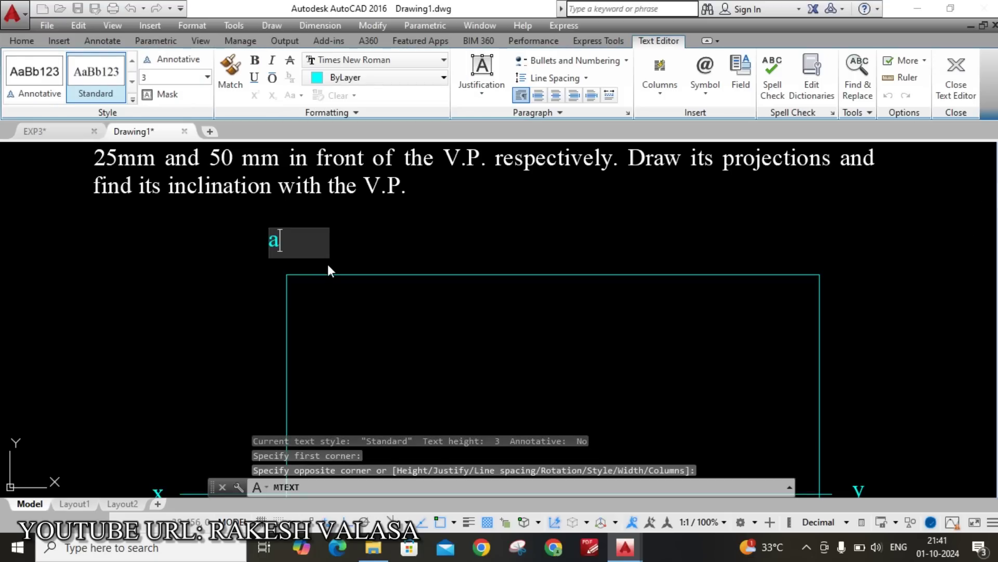
type("'")
left_click(480, 238)
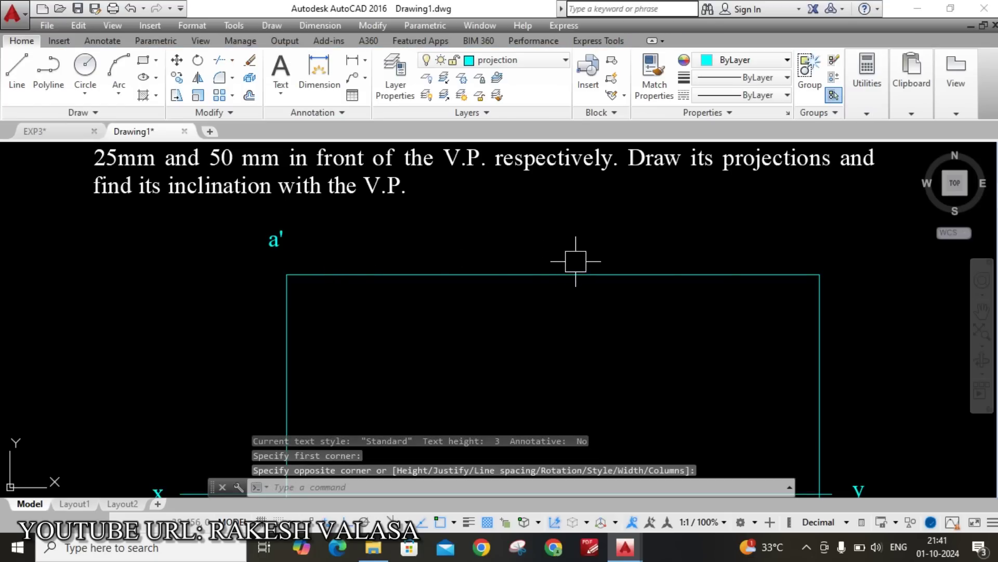
type("t")
Step: Place the text label b' above the top-right end of the front-view line
key("Return")
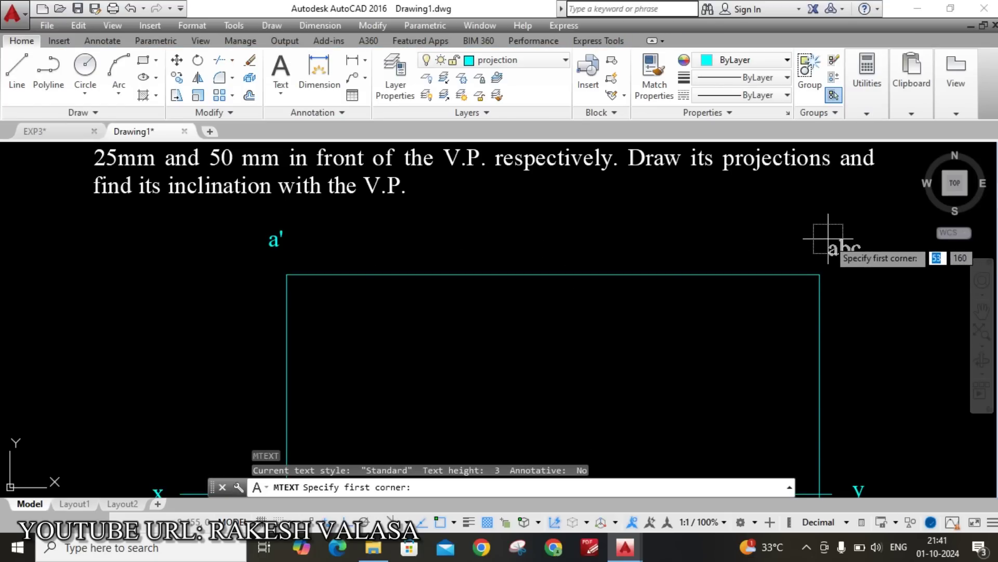
left_click(828, 239)
left_click(880, 263)
type("b")
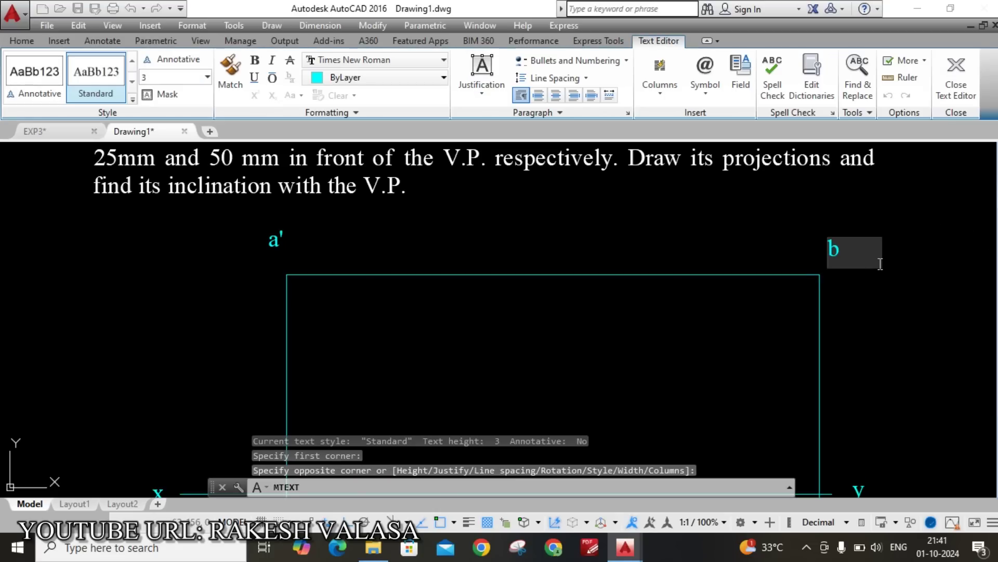
left_click(874, 298)
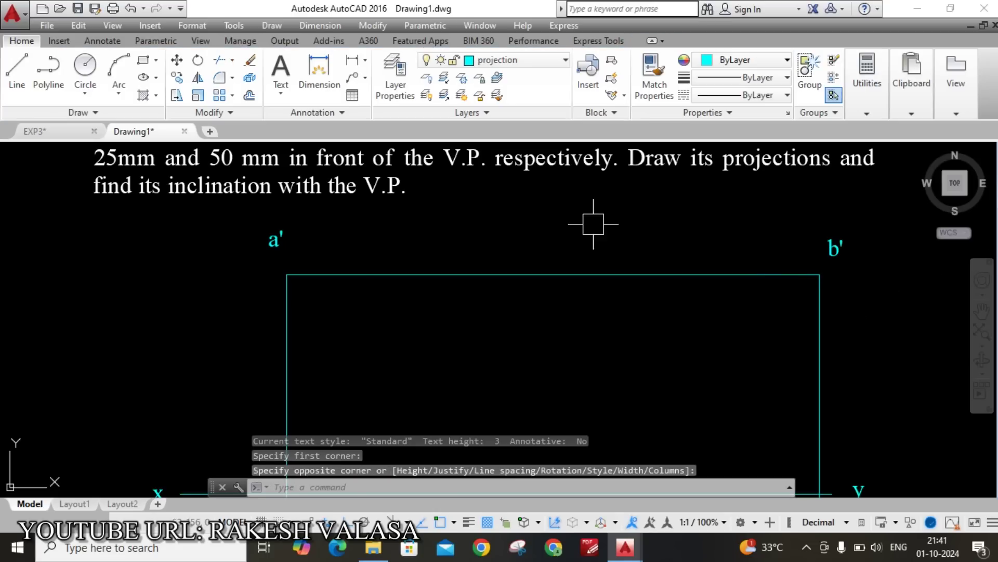
scroll(591, 218, "down", 3)
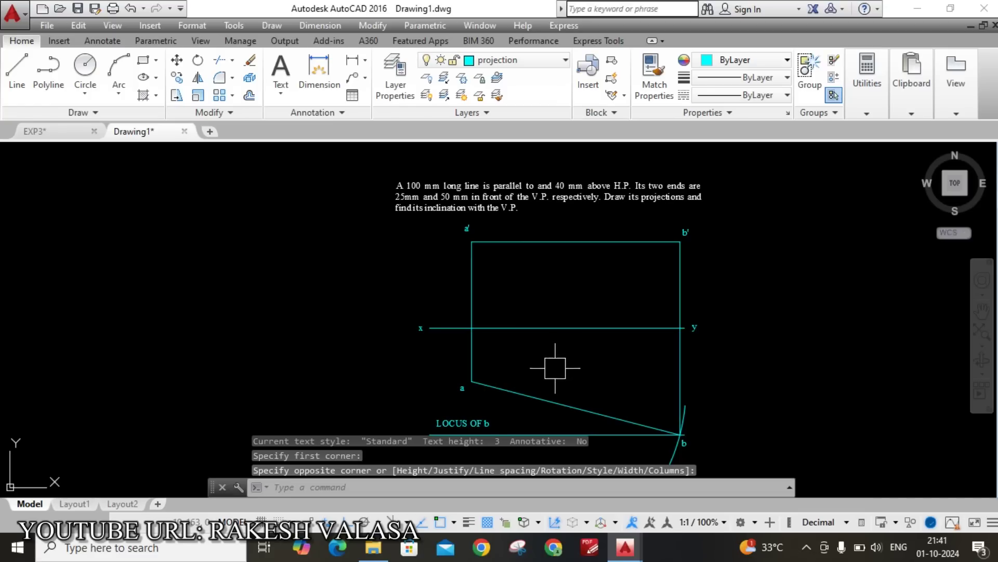
scroll(501, 373, "up", 2)
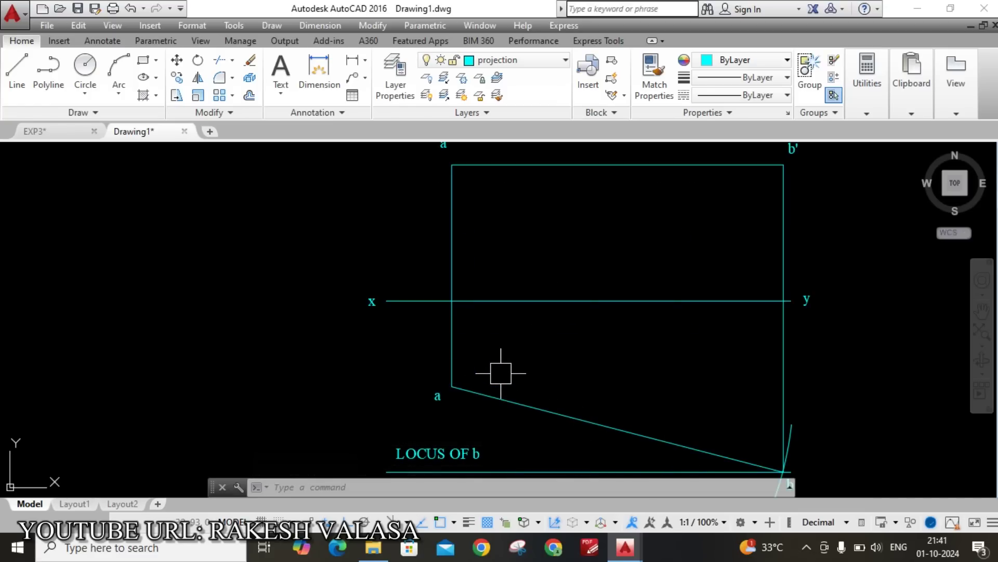
Step: Add a 25 linear dimension from the x–y line down to point a, left of a
type("dli")
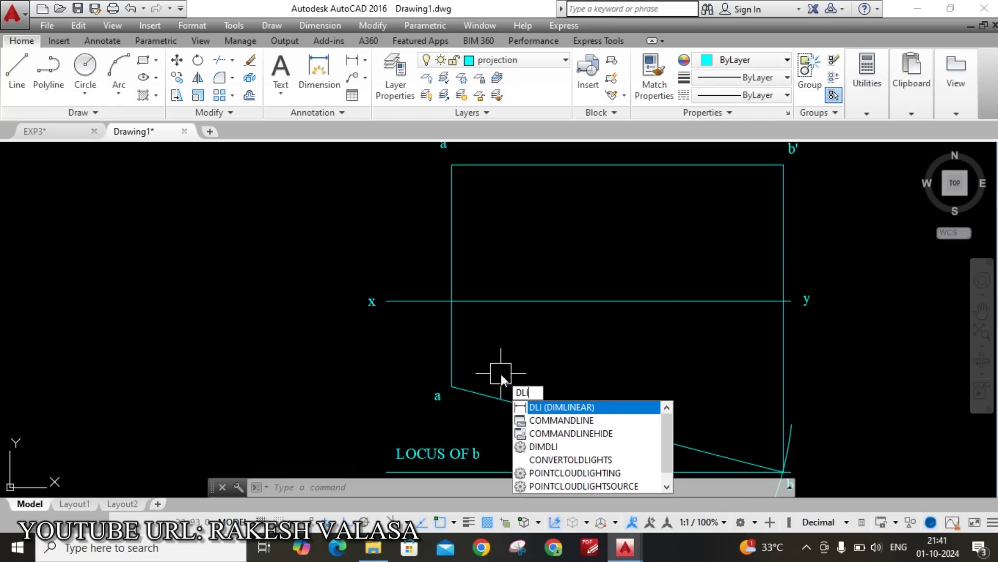
key("Return")
scroll(450, 317, "up", 2)
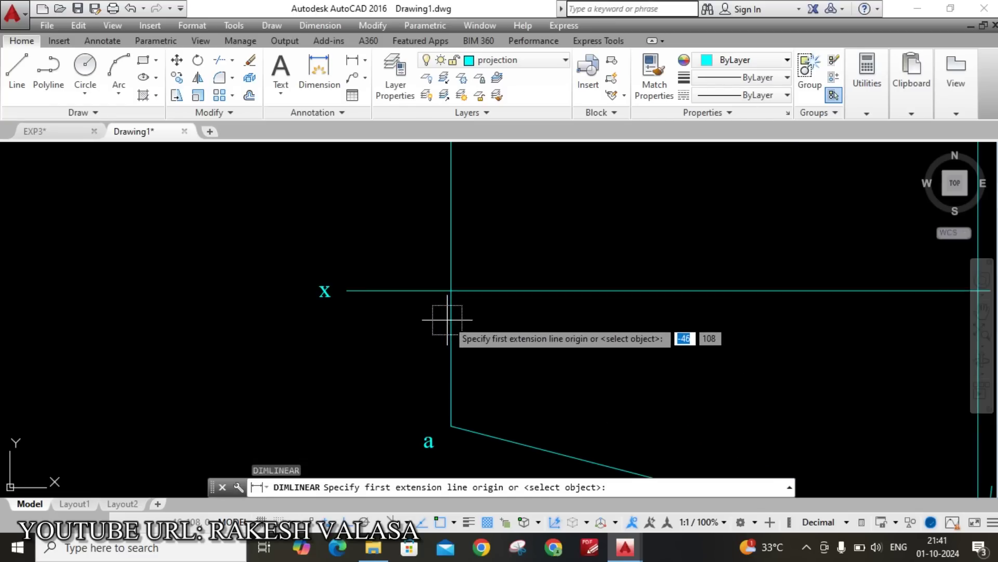
left_click(450, 290)
left_click(452, 424)
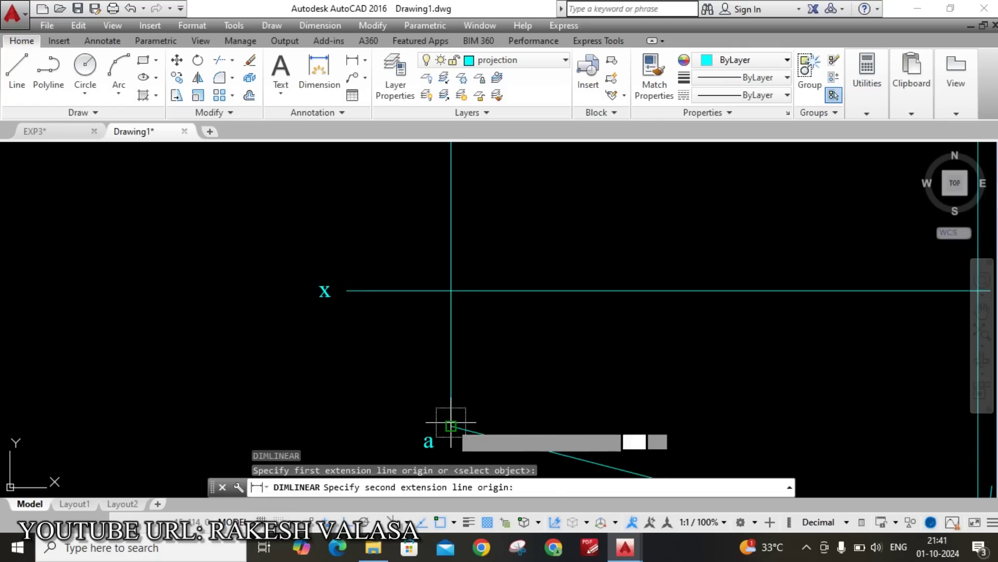
left_click(411, 398)
scroll(385, 333, "down", 4)
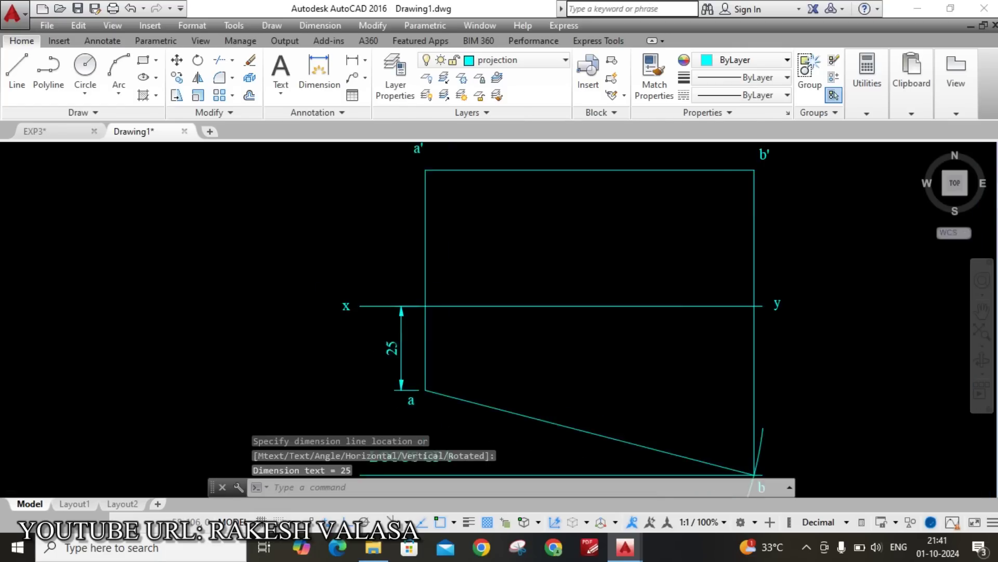
scroll(650, 419, "up", 2)
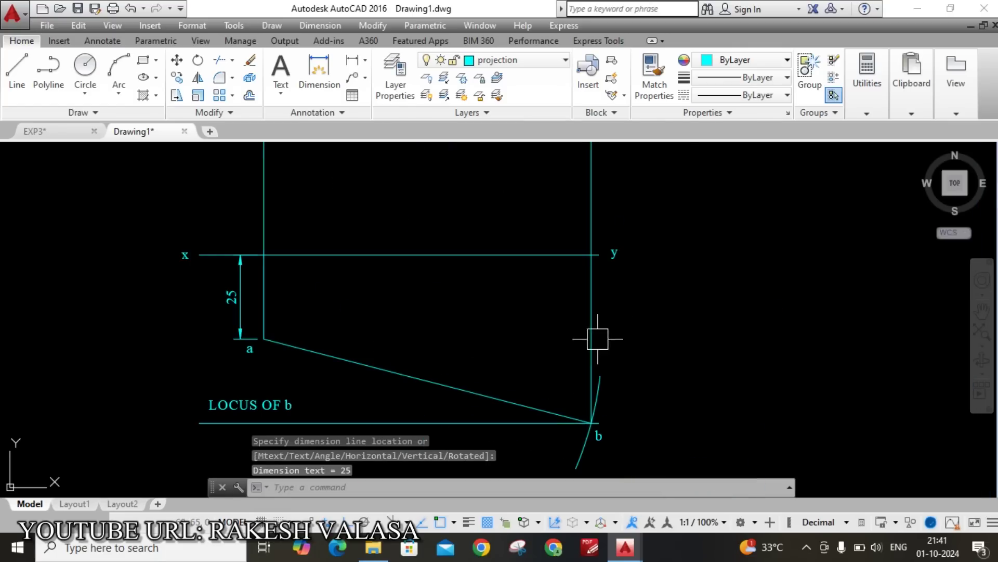
scroll(586, 272, "up", 2)
scroll(609, 265, "down", 2)
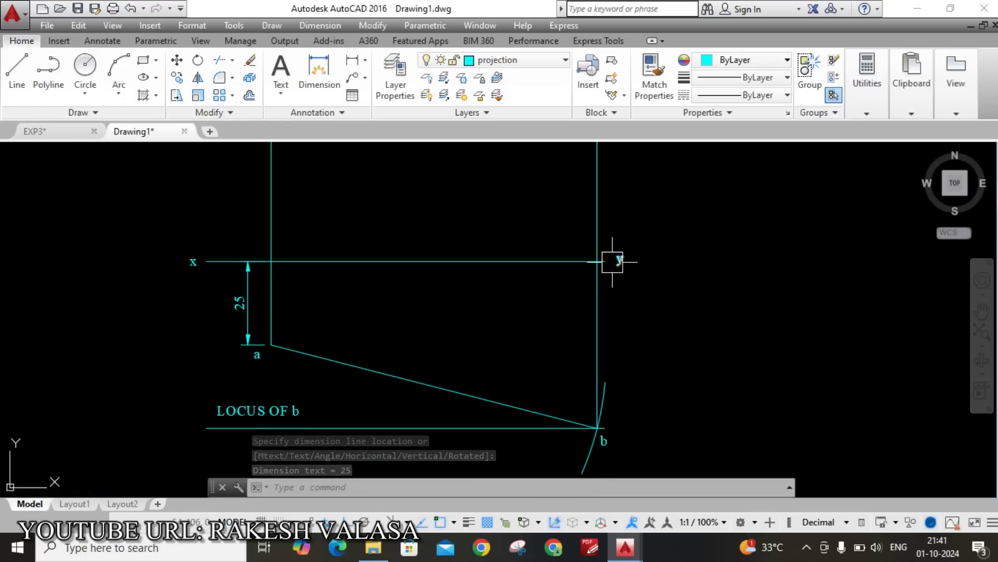
scroll(611, 256, "up", 2)
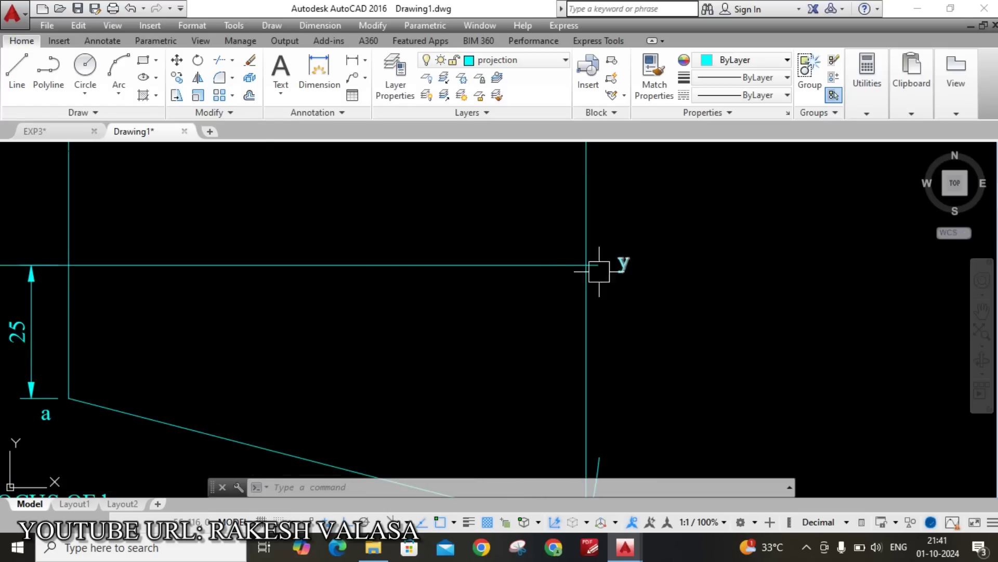
scroll(624, 263, "down", 1)
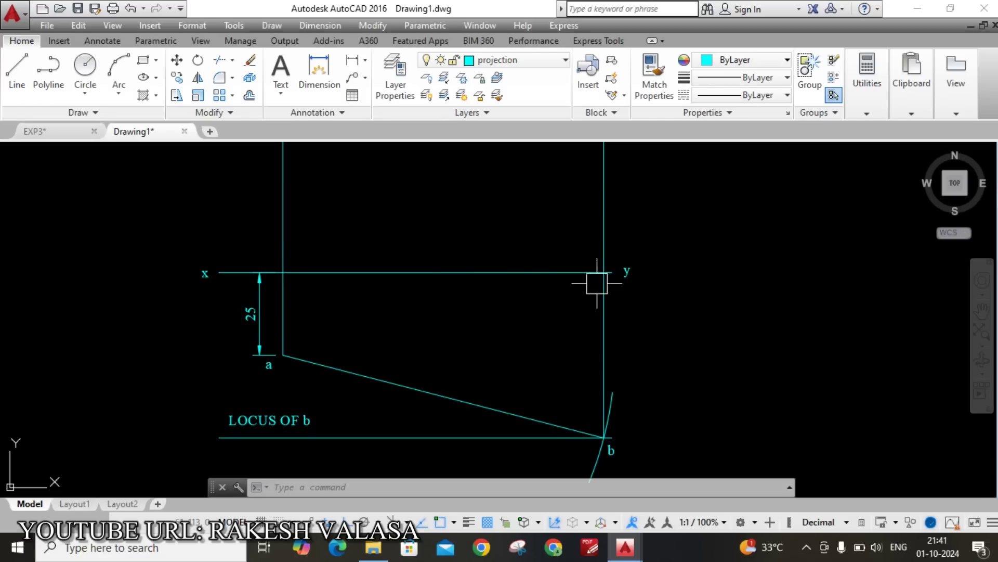
scroll(621, 264, "up", 4)
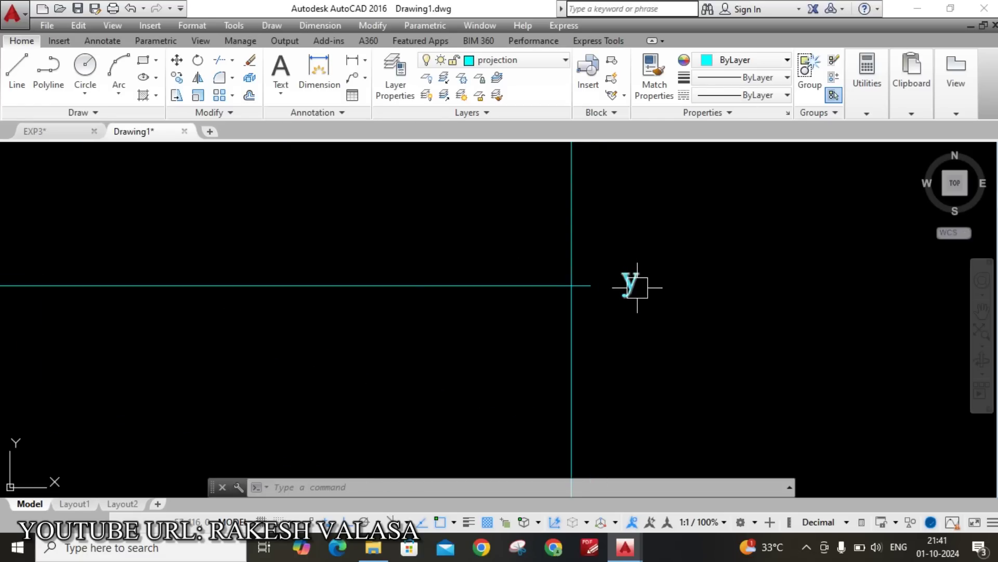
type("m")
Step: Move the y label further to the right
key("Return")
left_click(629, 284)
key("Return")
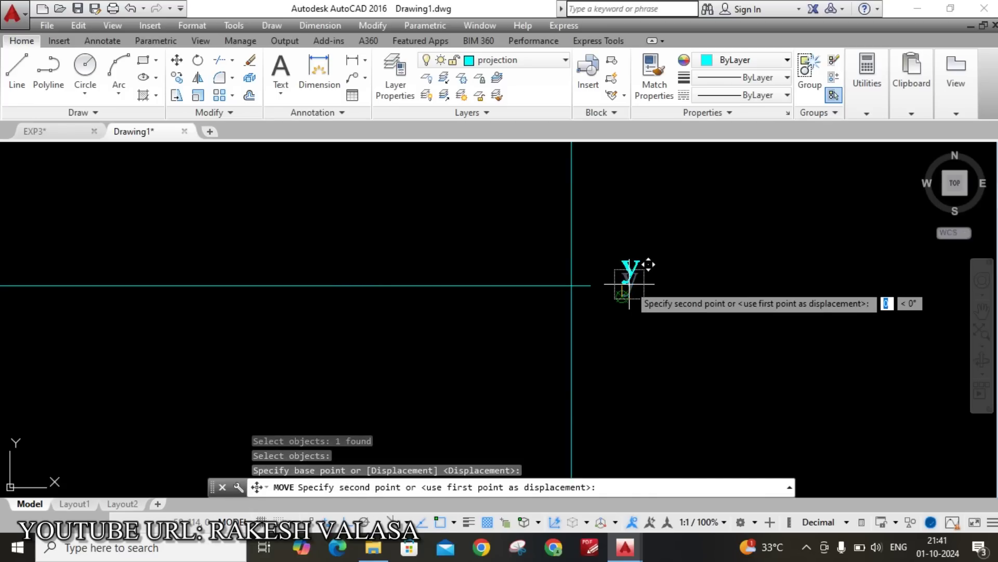
left_click(776, 285)
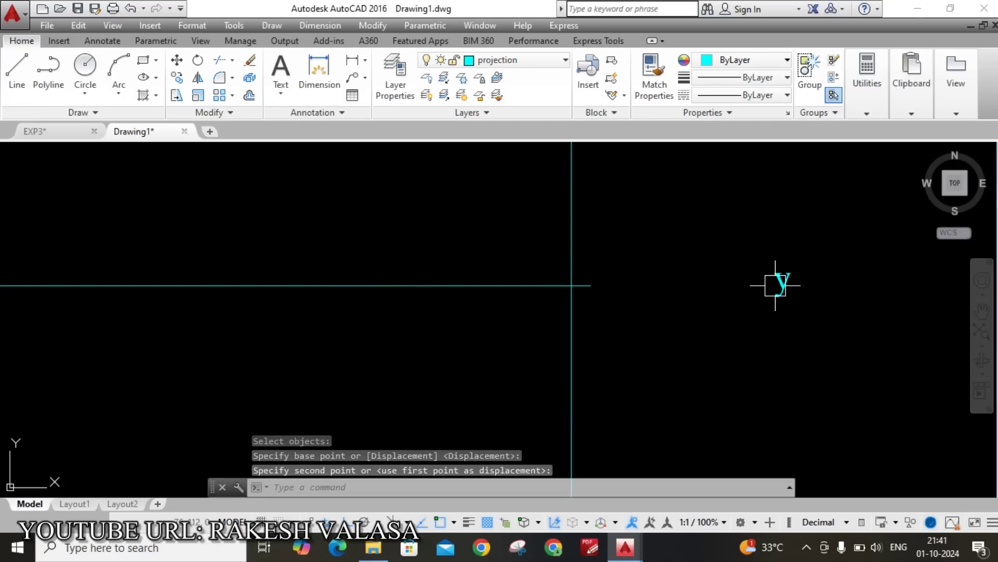
Step: Stretch the x–y line's right end further to the right
left_click(510, 286)
left_click(590, 285)
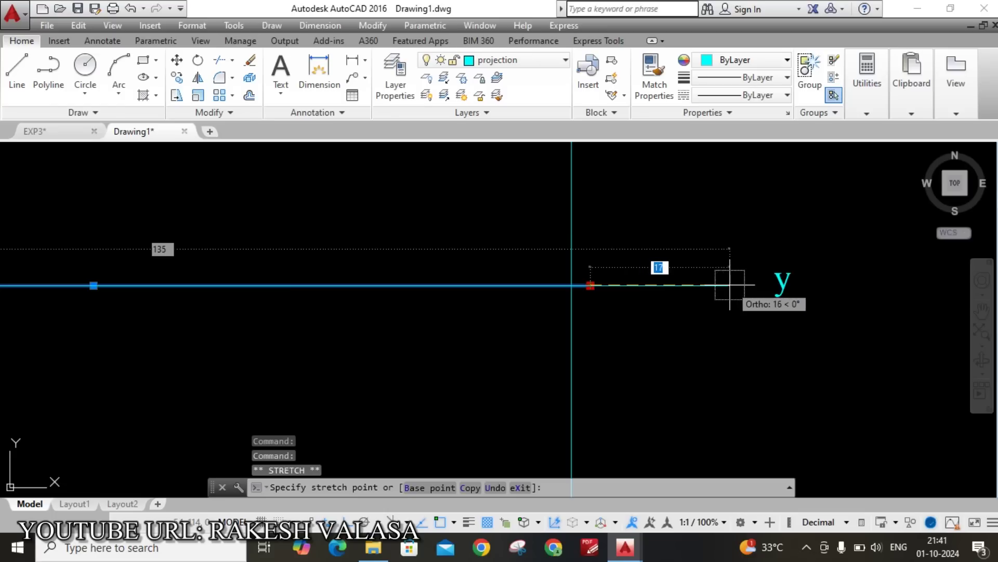
left_click(751, 285)
scroll(747, 241, "down", 5)
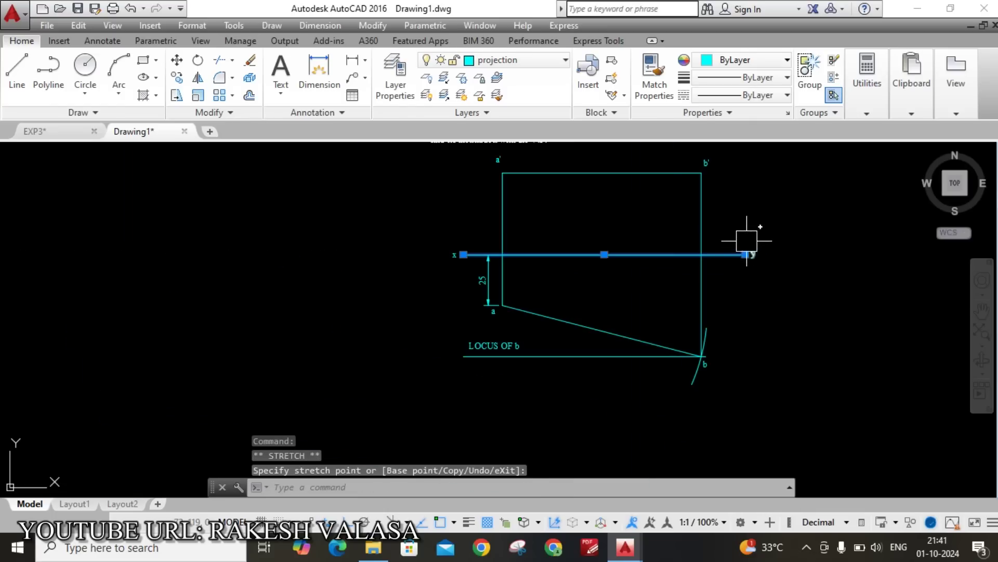
scroll(808, 266, "up", 2)
key("Escape")
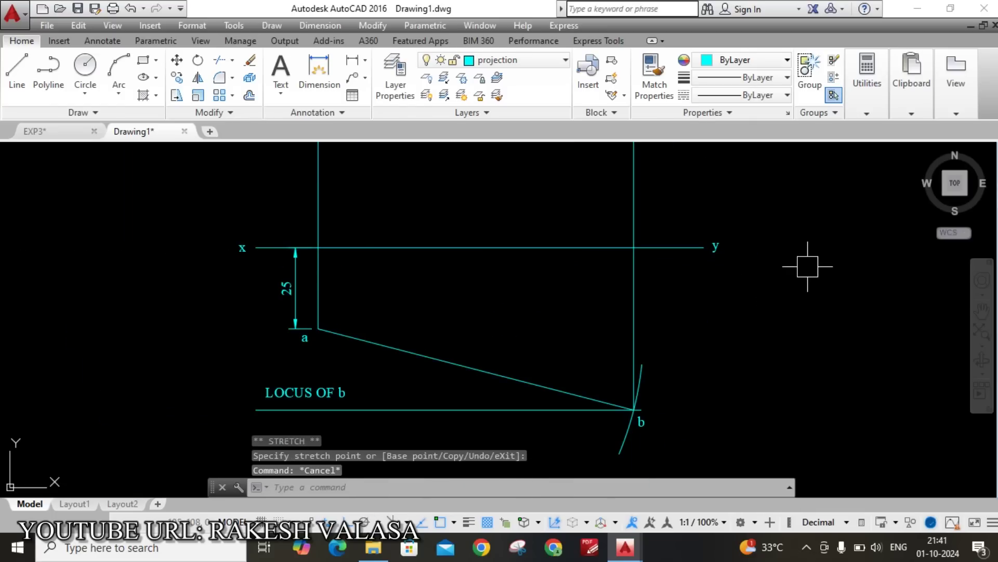
Step: Add a 50 linear dimension from the x–y line down to point b, right of b
type("DL")
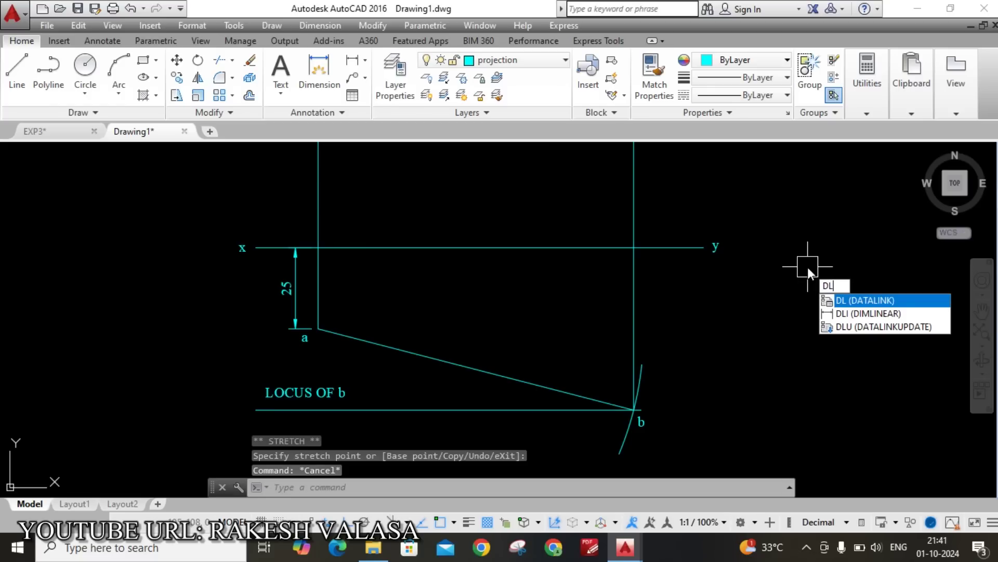
type("I")
key("Return")
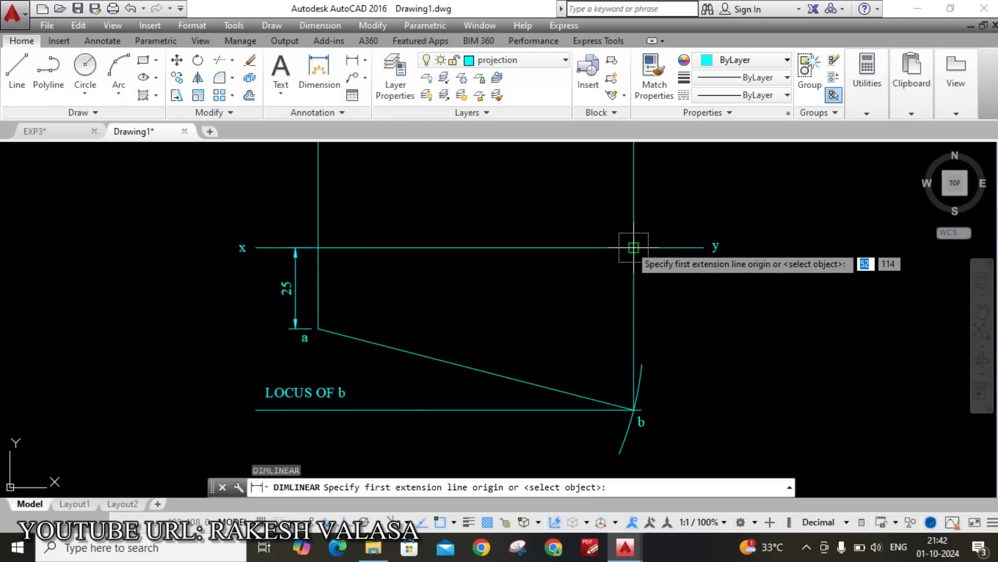
left_click(633, 247)
scroll(613, 421, "up", 3)
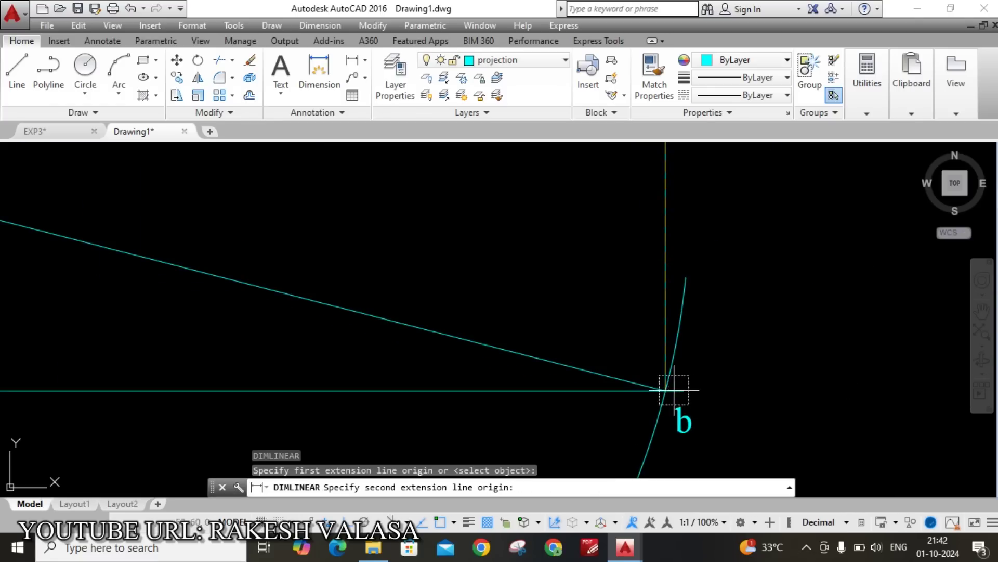
middle_click_drag(665, 390, 638, 413)
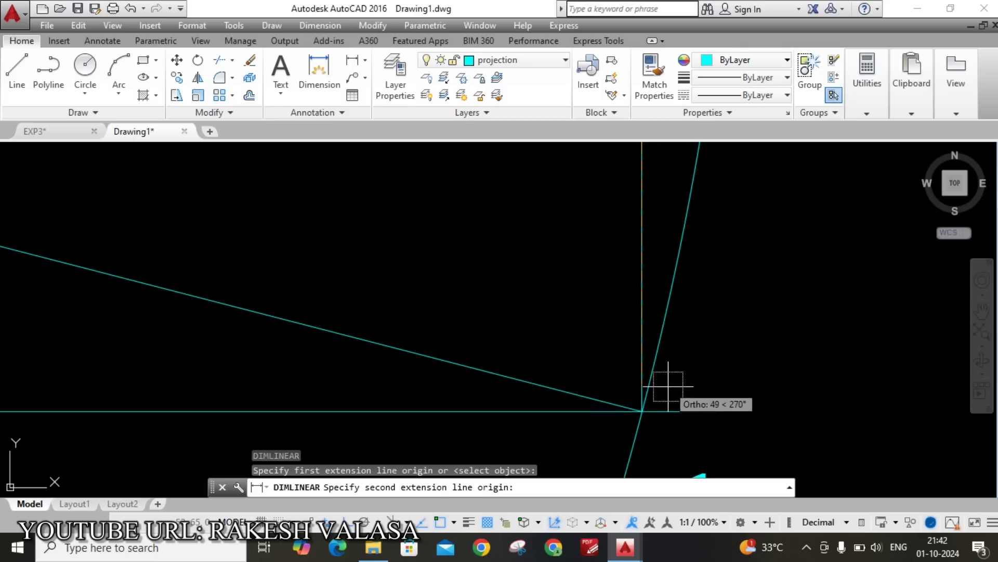
left_click(638, 412)
scroll(724, 390, "down", 4)
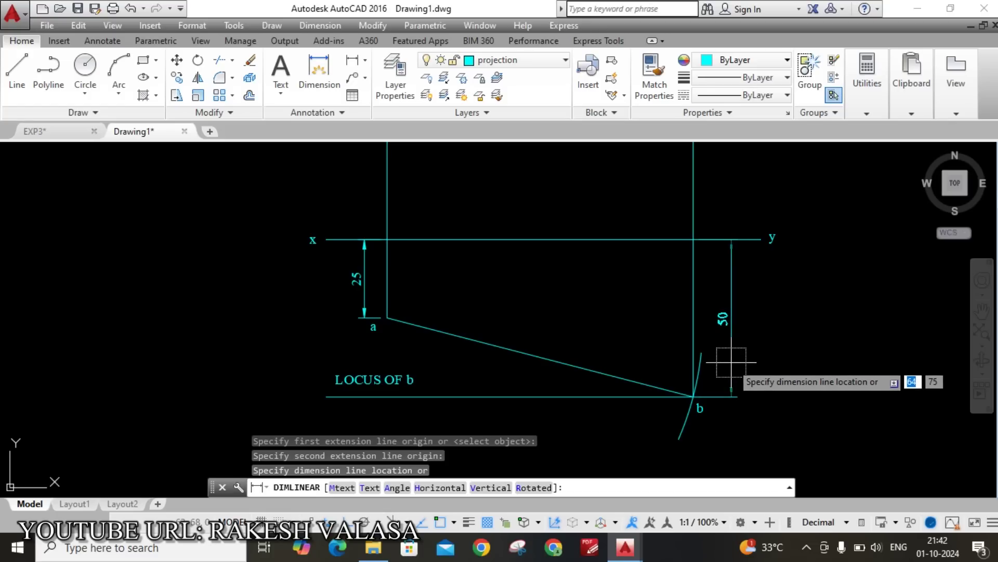
left_click(732, 382)
type("D")
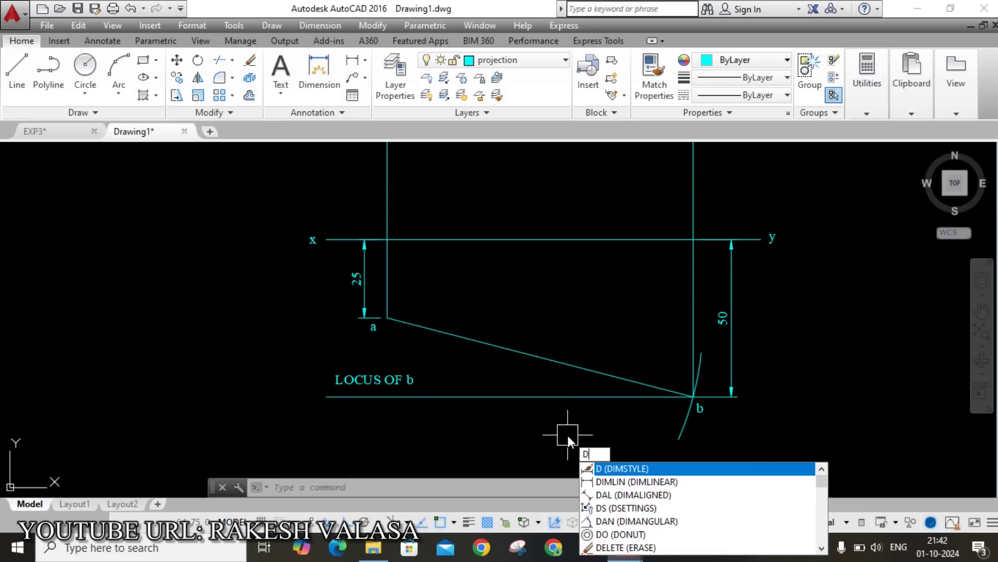
Step: Add an aligned 100 dimension along top-view line ab, placed below it
type("al")
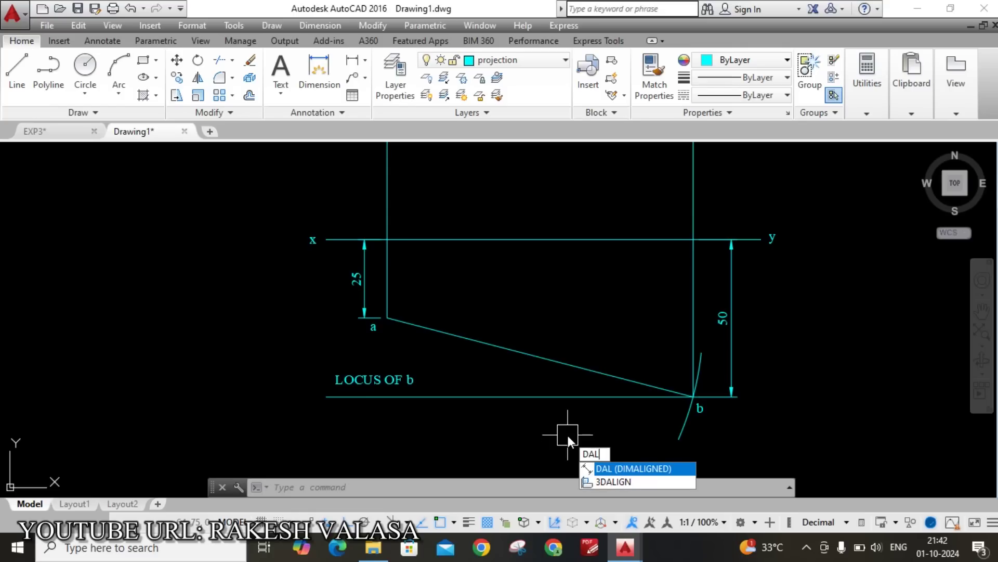
key("Return")
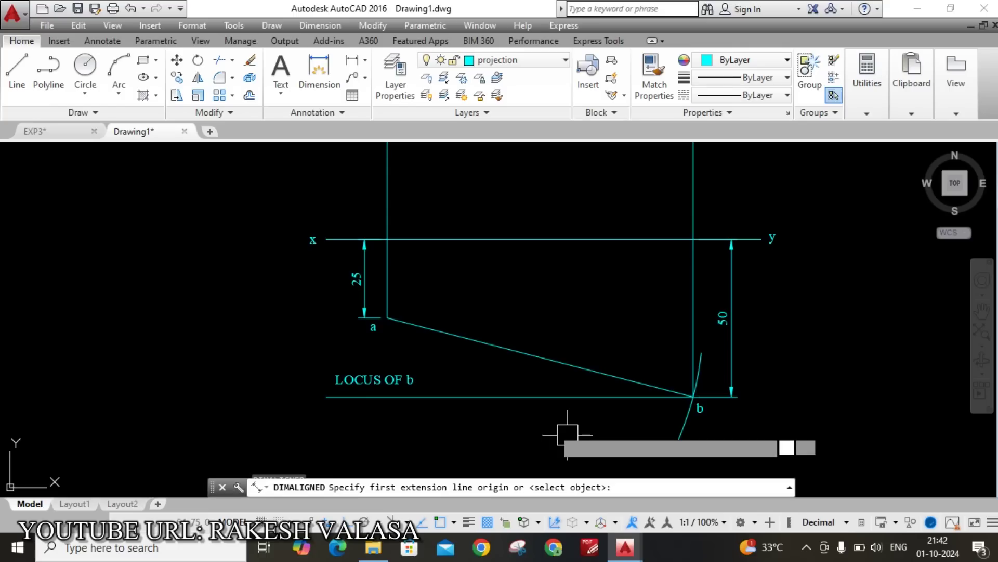
left_click(387, 317)
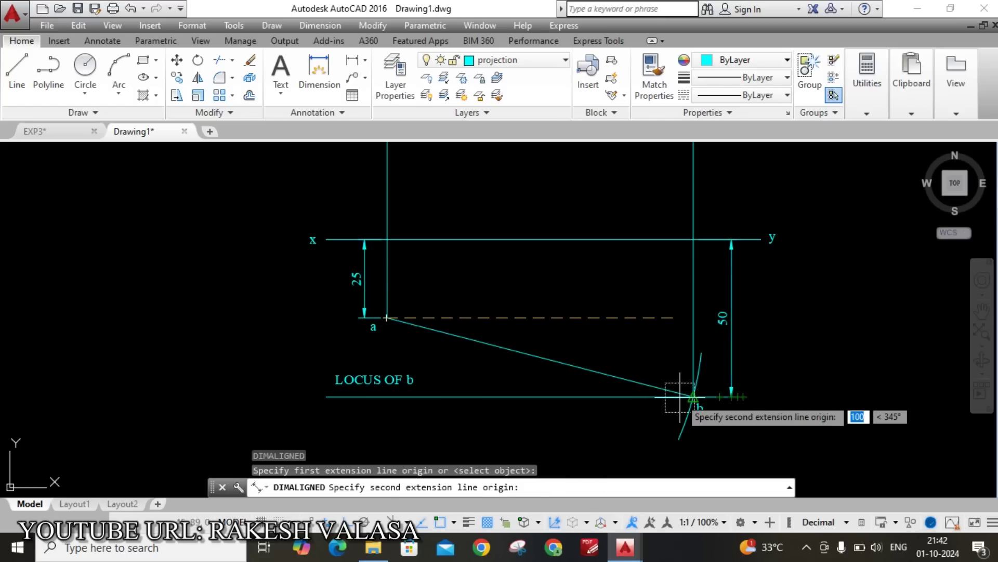
scroll(693, 398, "up", 6)
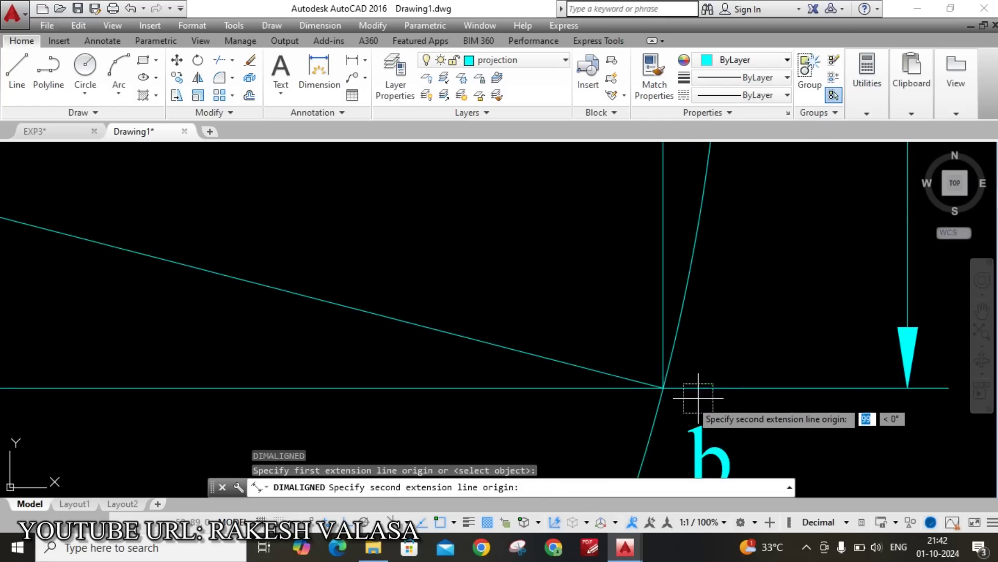
left_click(663, 387)
scroll(663, 387, "down", 2)
scroll(559, 414, "down", 3)
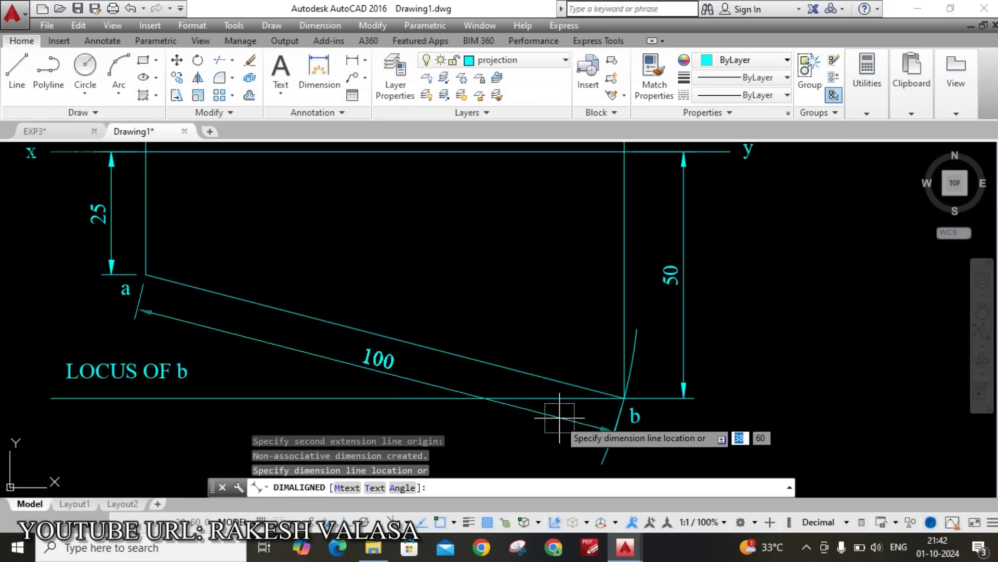
left_click(554, 427)
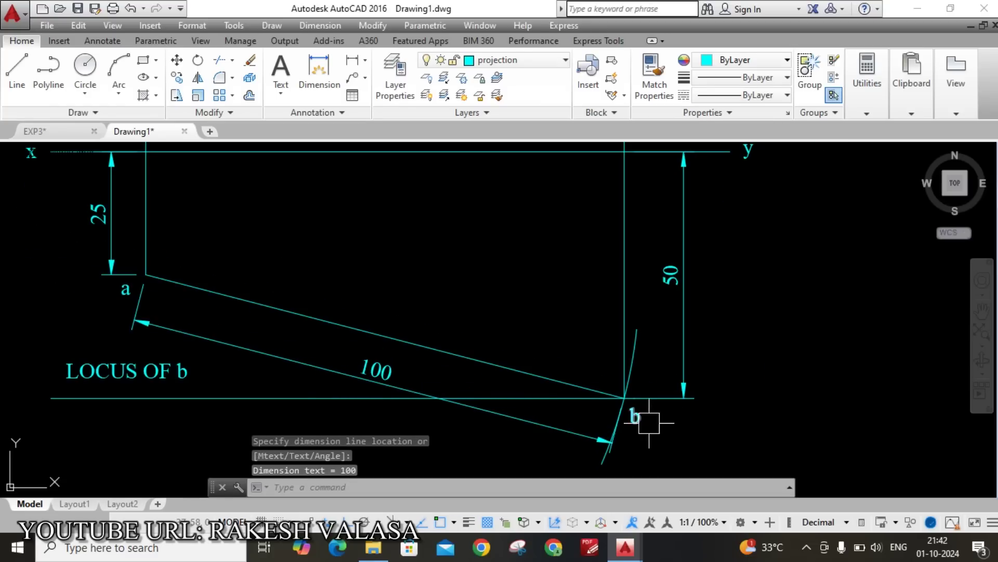
scroll(649, 422, "down", 4)
scroll(383, 258, "up", 2)
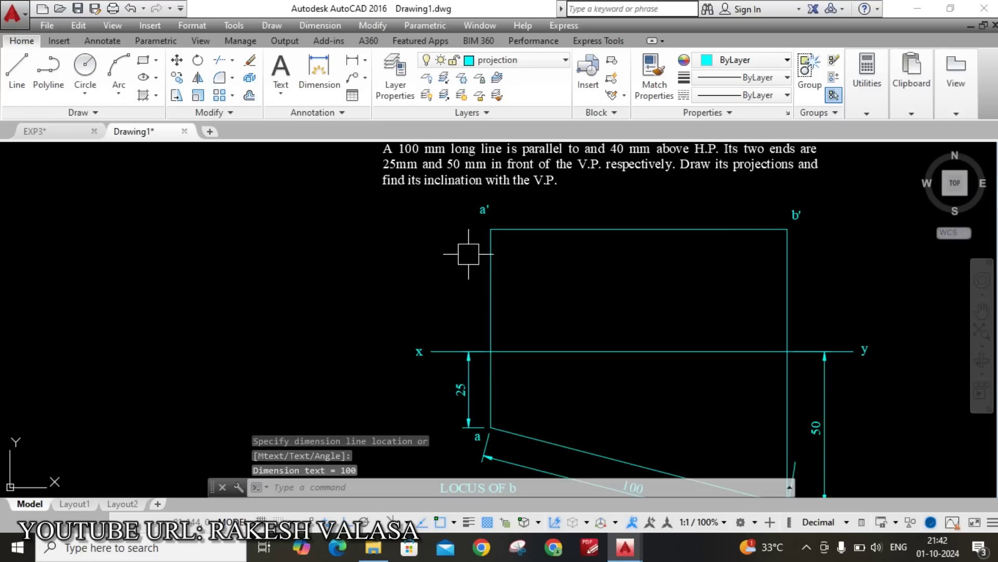
Step: Add an aligned 40 dimension from a' down to the x–y line, left of the front view
scroll(469, 254, "up", 2)
key("Return")
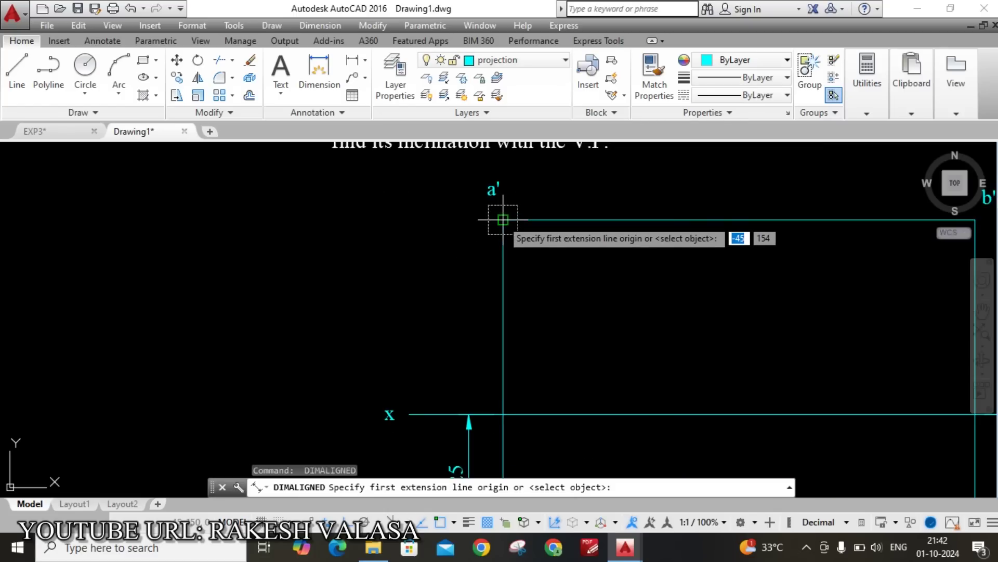
left_click(503, 219)
left_click(503, 414)
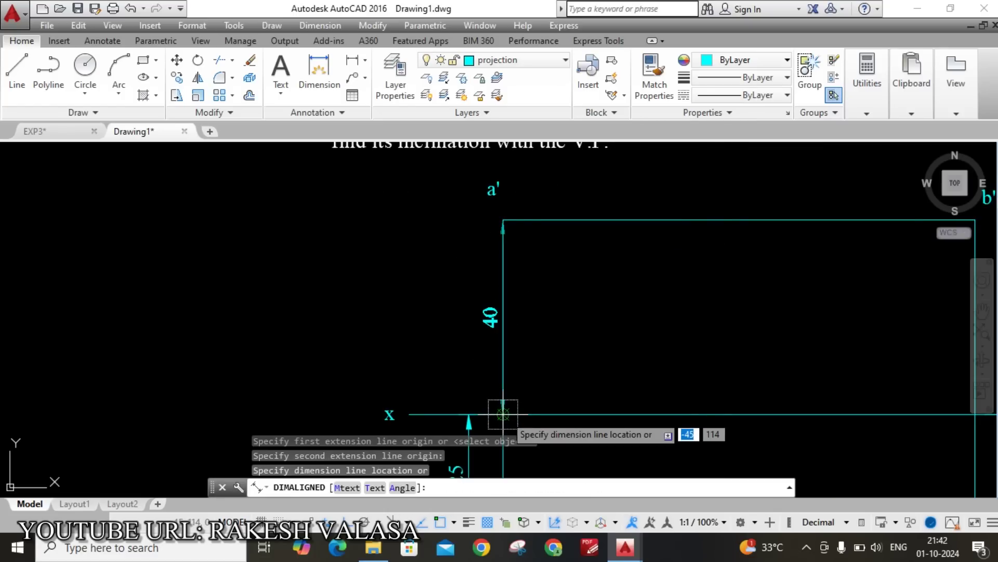
left_click(469, 411)
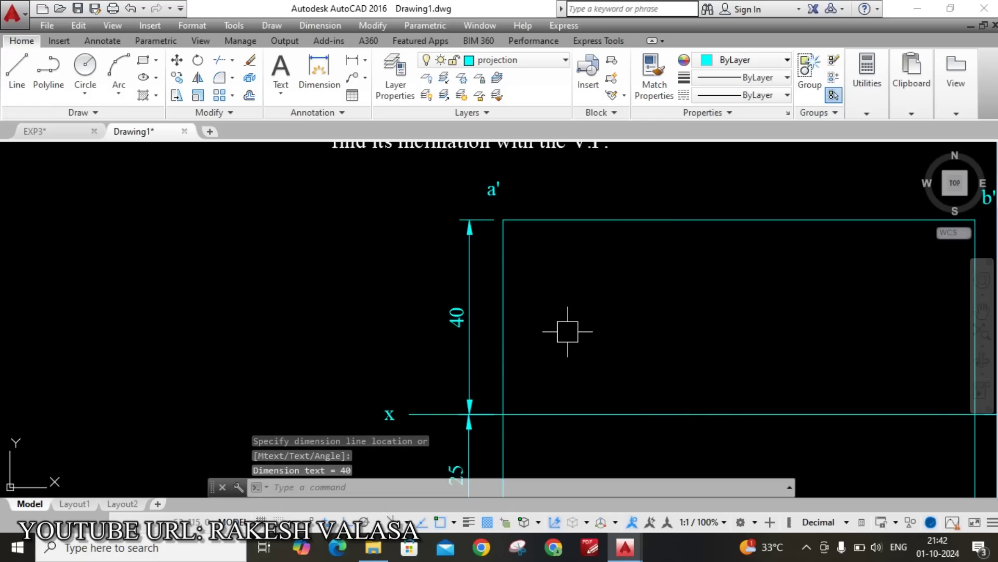
key("Escape")
Step: Pan and zoom to show the whole figure with its problem text
scroll(520, 311, "down", 2)
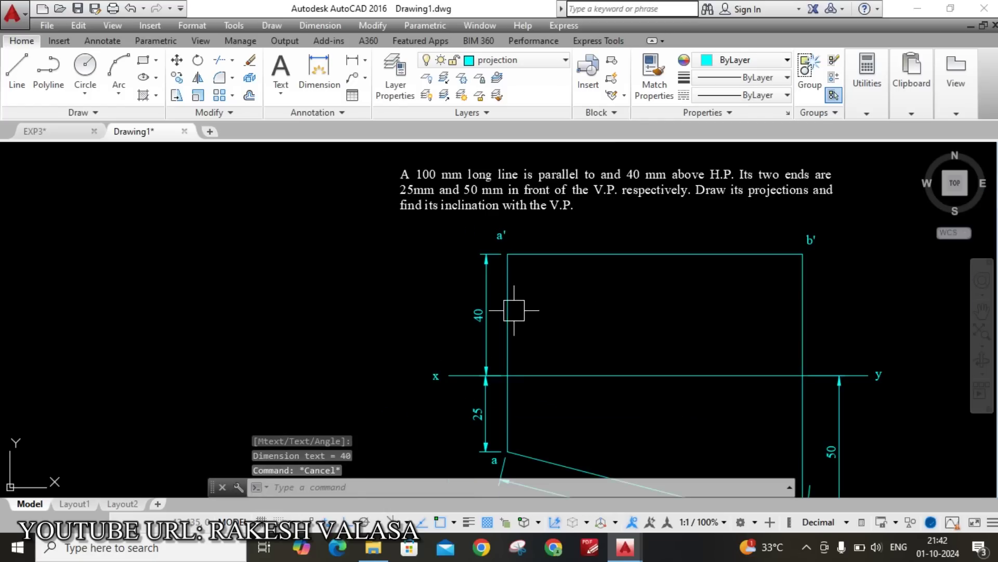
middle_click_drag(628, 320, 508, 283)
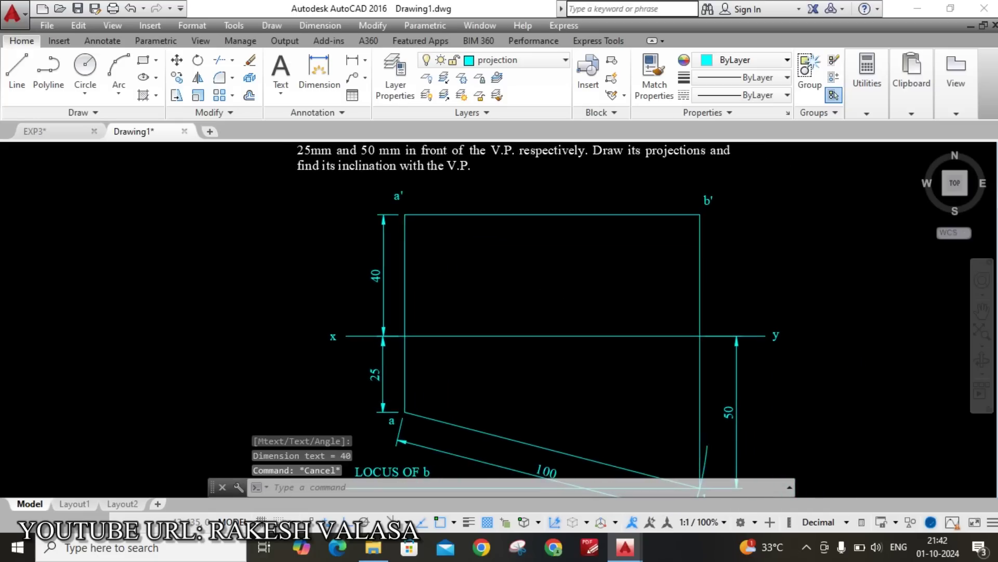
scroll(509, 284, "down", 2)
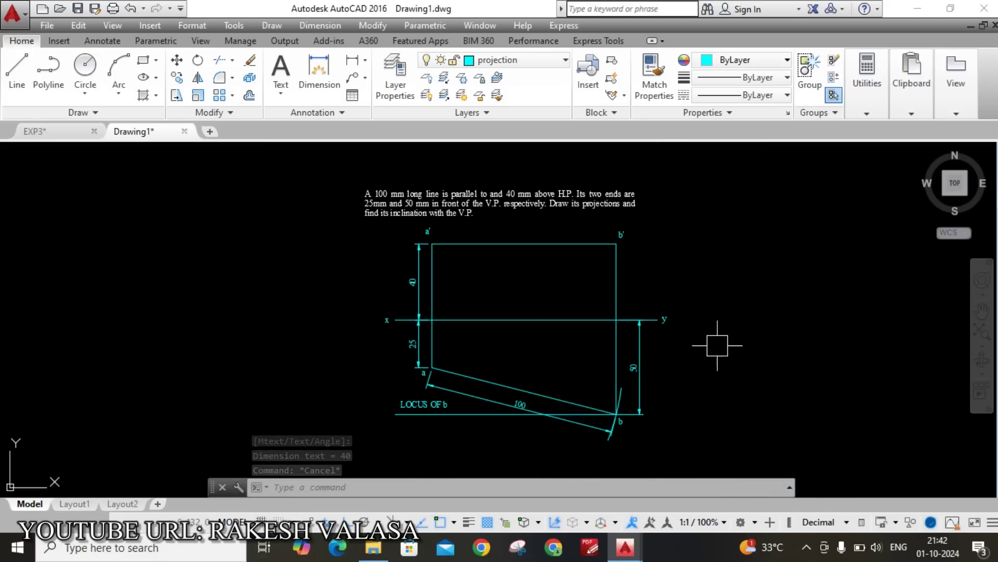
middle_click_drag(697, 258, 695, 283)
scroll(549, 221, "up", 2)
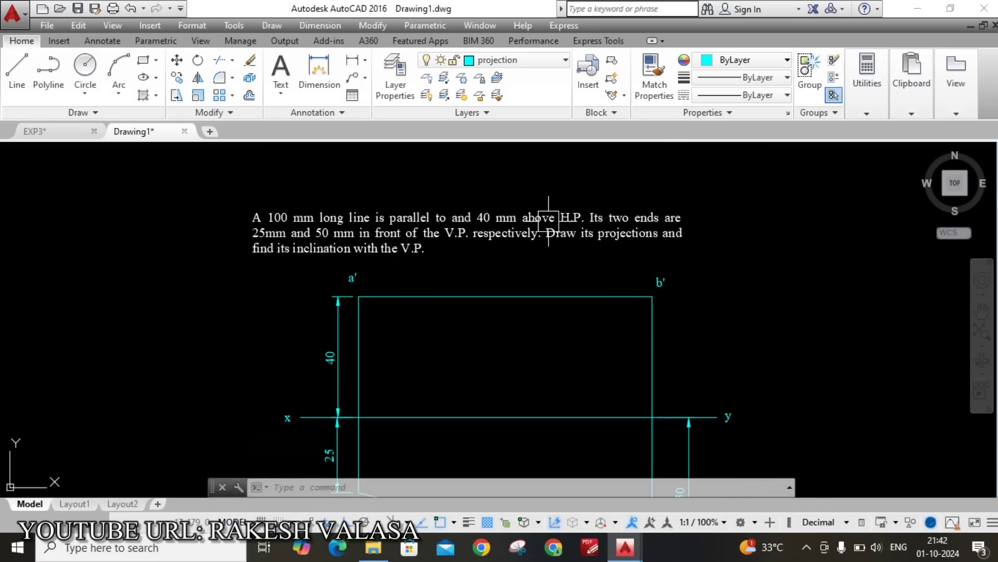
Step: Put lines a'b' and ab on the object layer
left_click(533, 301)
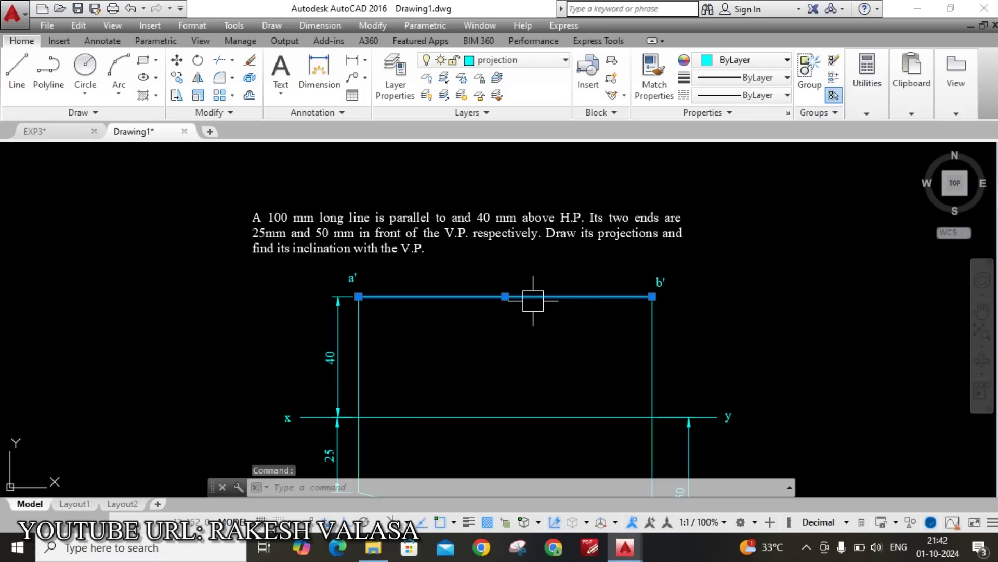
scroll(709, 270, "down", 2)
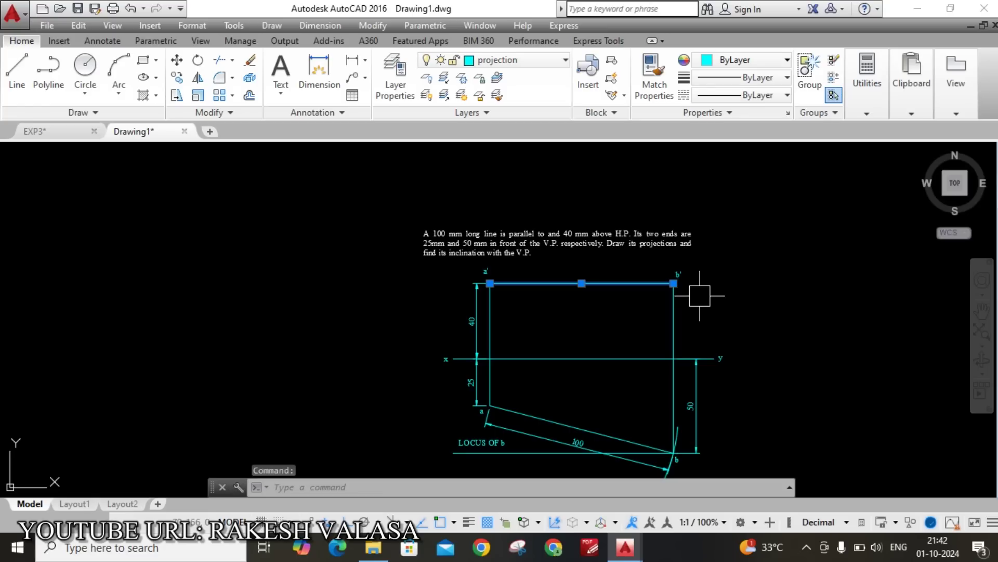
left_click(547, 421)
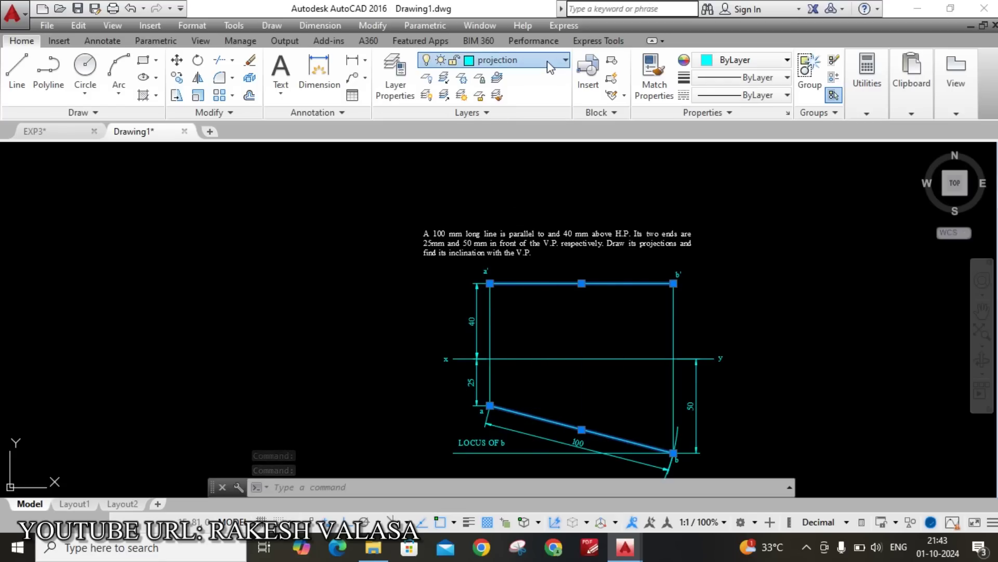
left_click(515, 60)
left_click(525, 115)
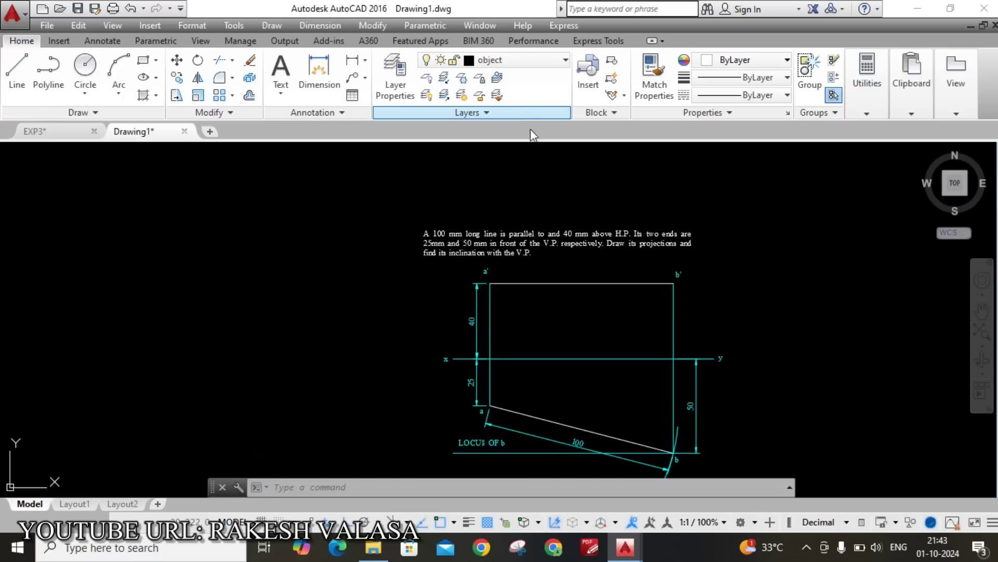
Step: Turn on lineweight display so both lines show thick, and recentre the drawing
left_click(470, 523)
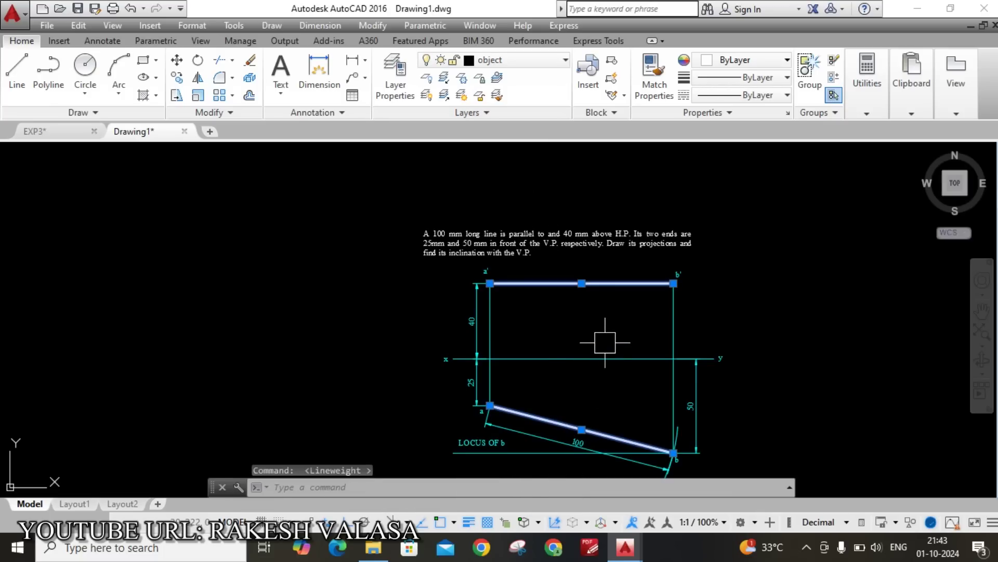
key("Escape")
scroll(615, 316, "up", 2)
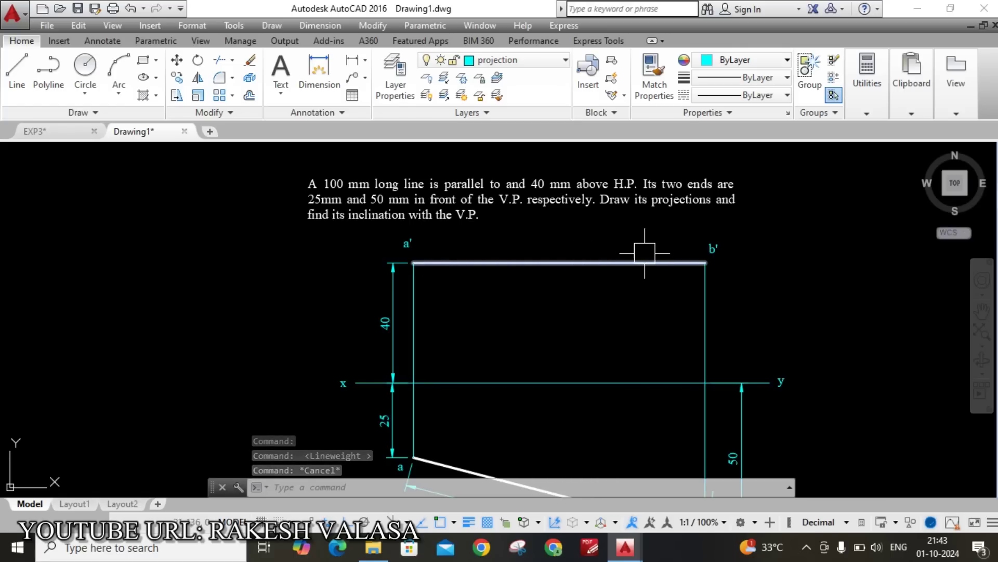
scroll(520, 265, "down", 2)
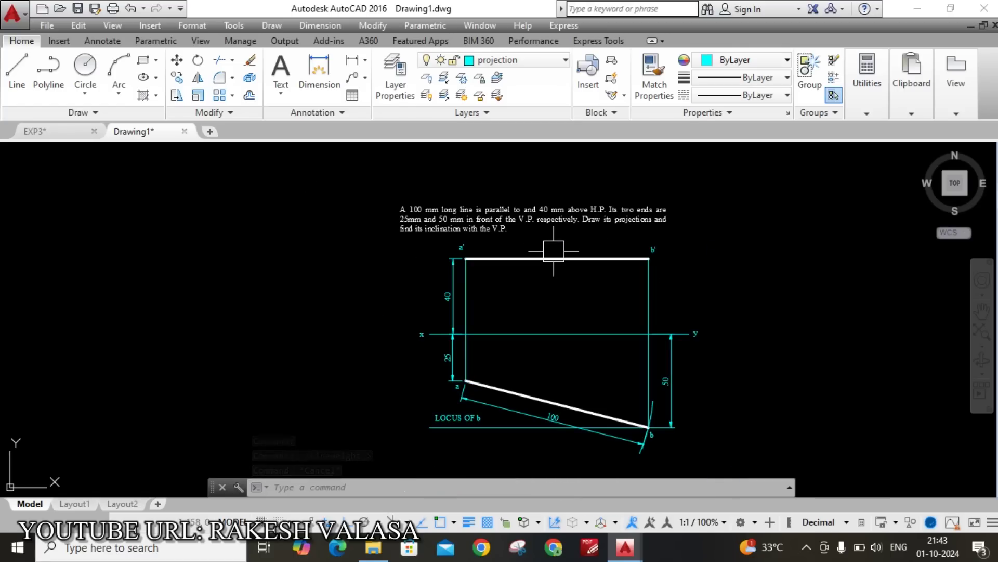
scroll(507, 385, "up", 2)
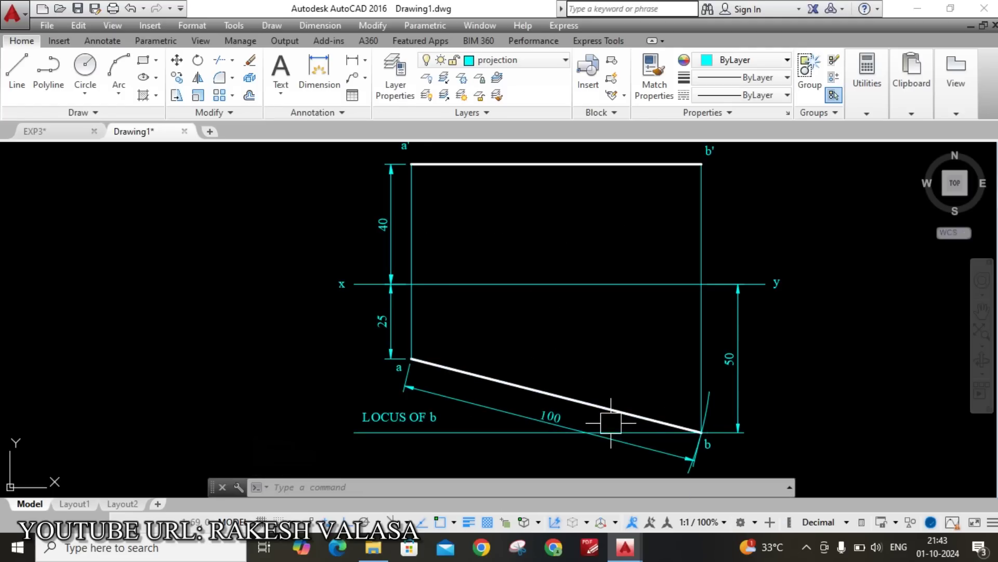
scroll(543, 343, "down", 2)
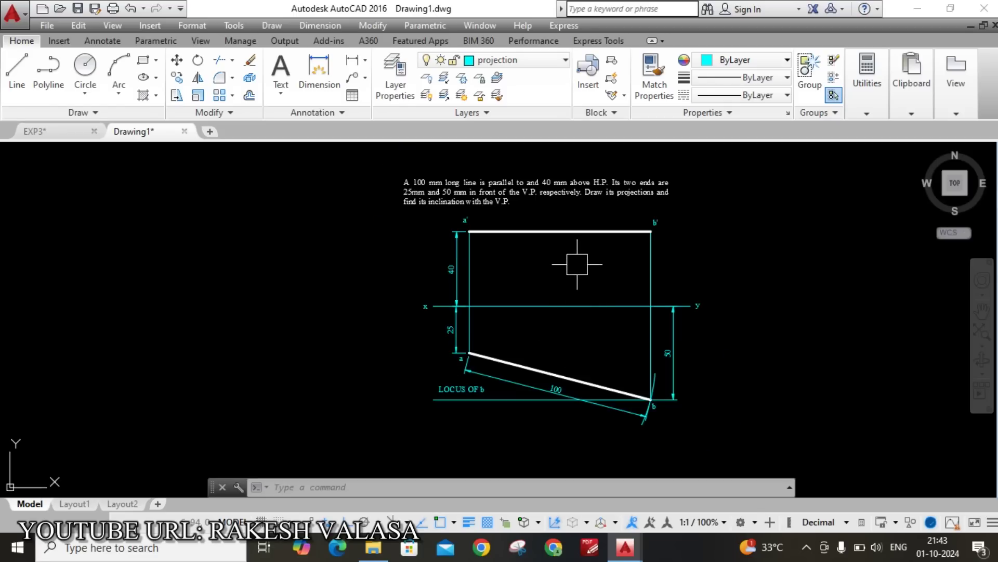
middle_click_drag(577, 266, 552, 296)
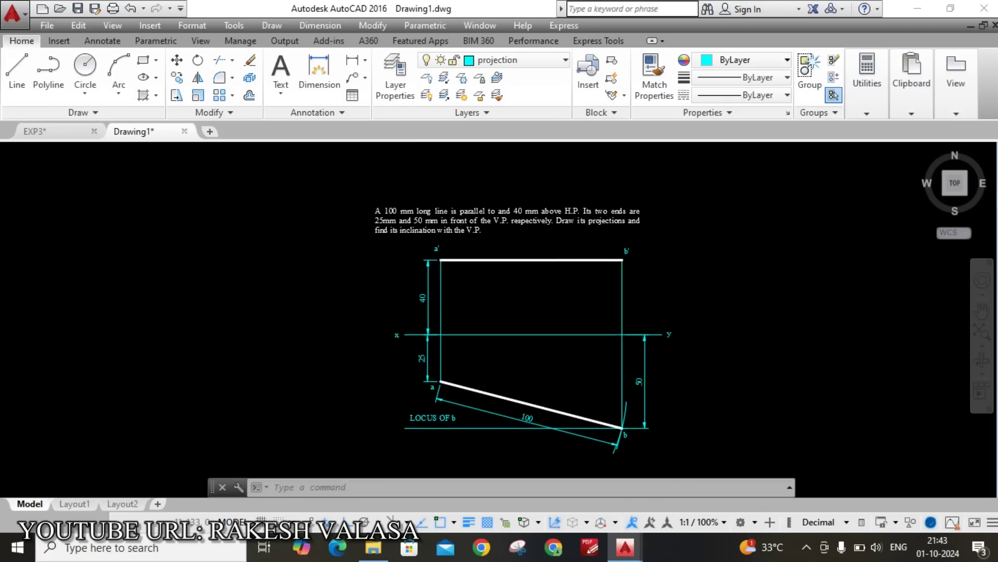
scroll(609, 190, "up", 2)
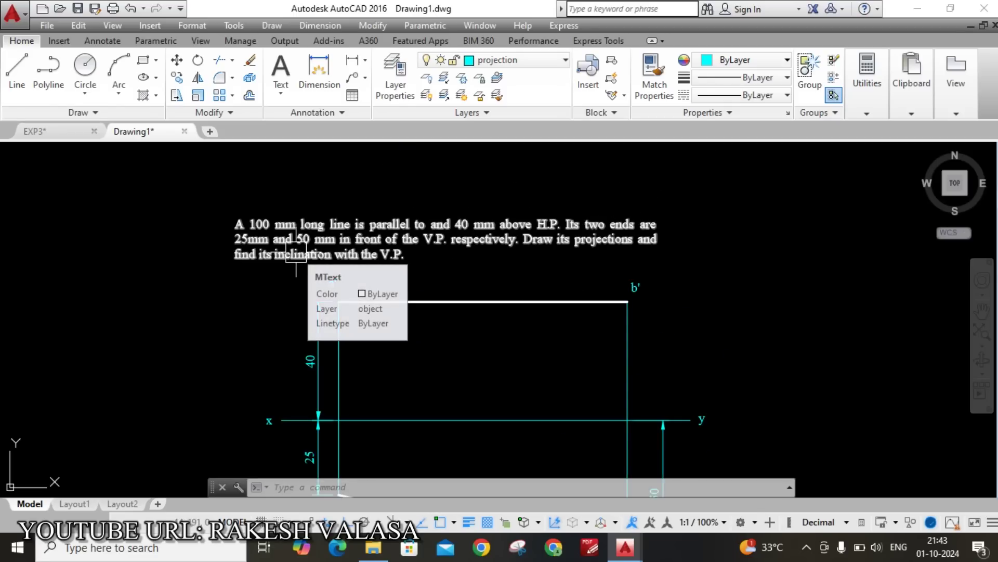
Step: Draw a horizontal reference line rightward from endpoint a
scroll(347, 224, "down", 1)
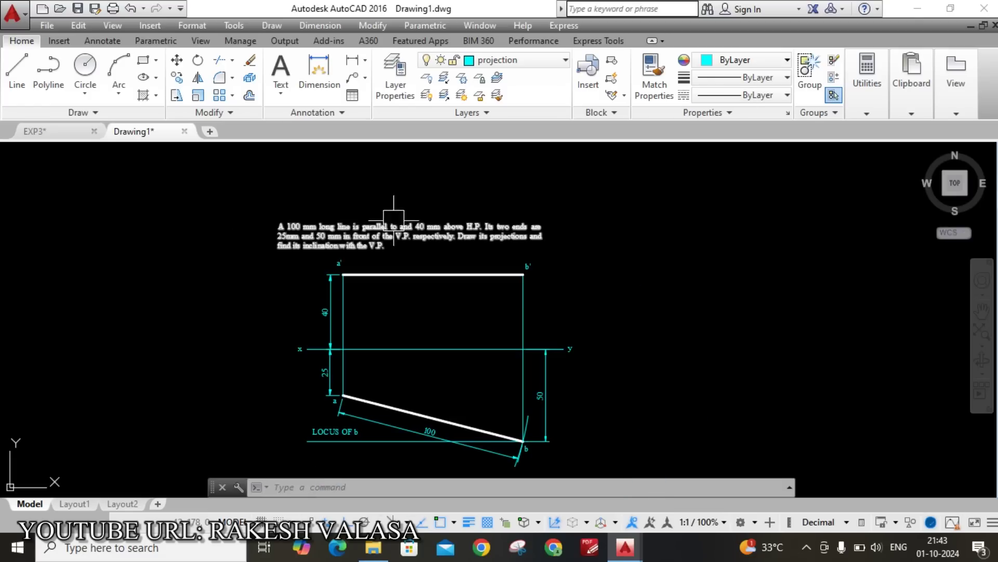
scroll(364, 416, "up", 3)
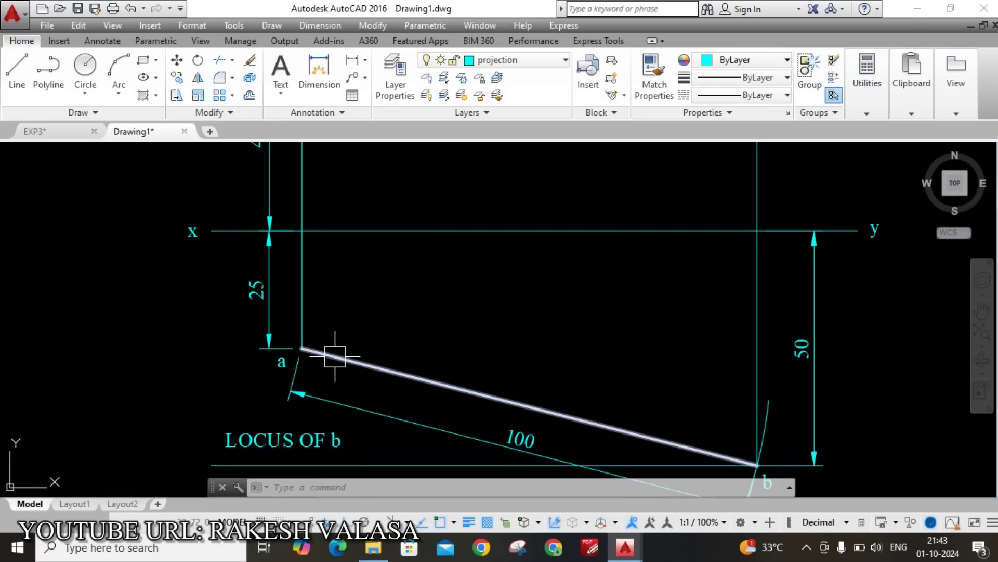
key("l")
key("Return")
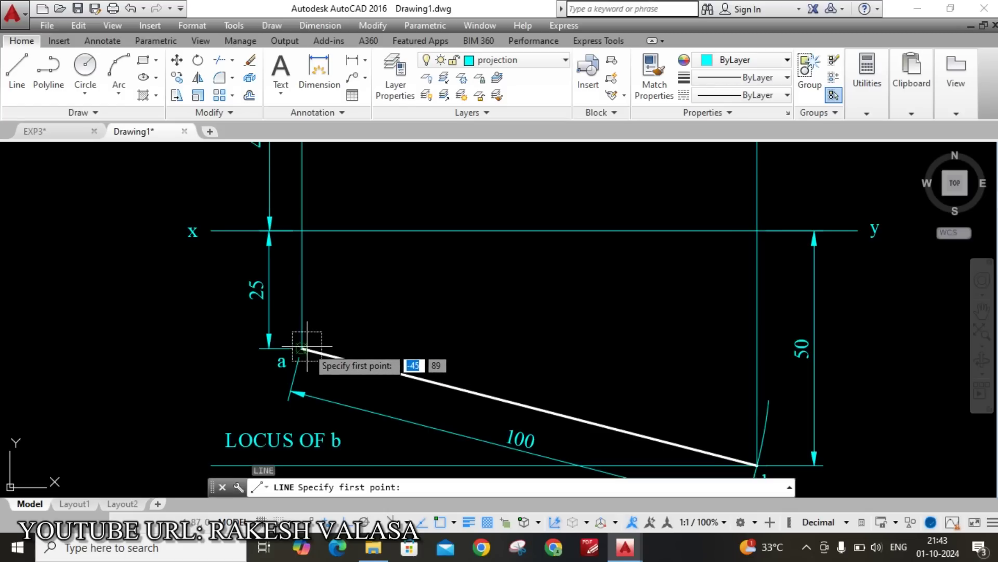
left_click(301, 348)
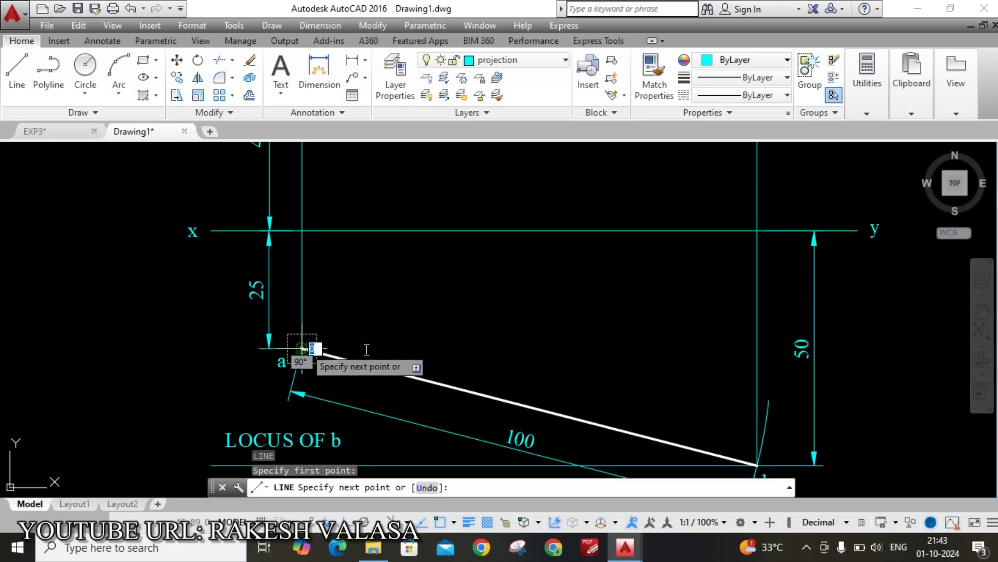
left_click(553, 348)
key("Escape")
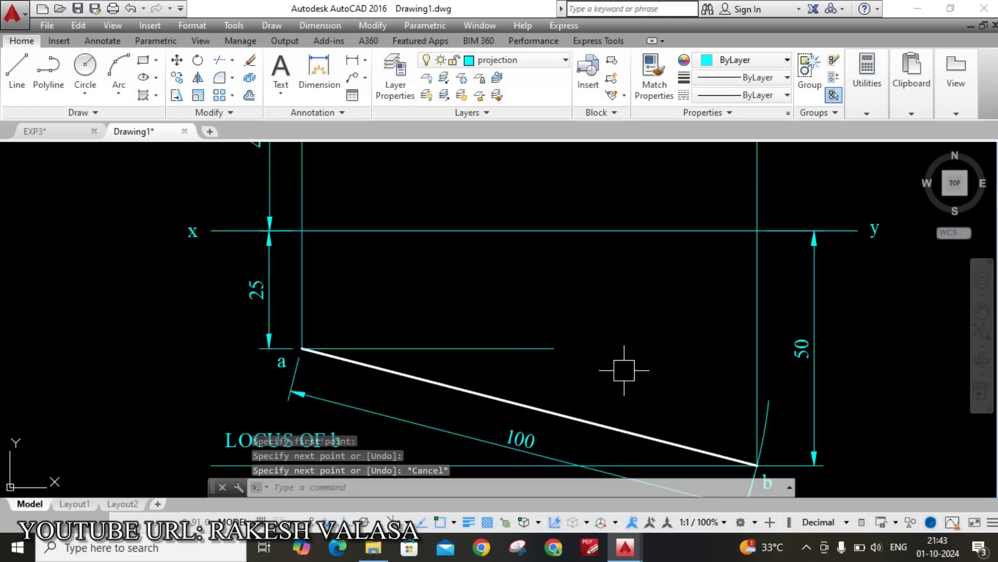
Step: Add a 14° angular dimension between the horizontal reference line and line ab
type("d")
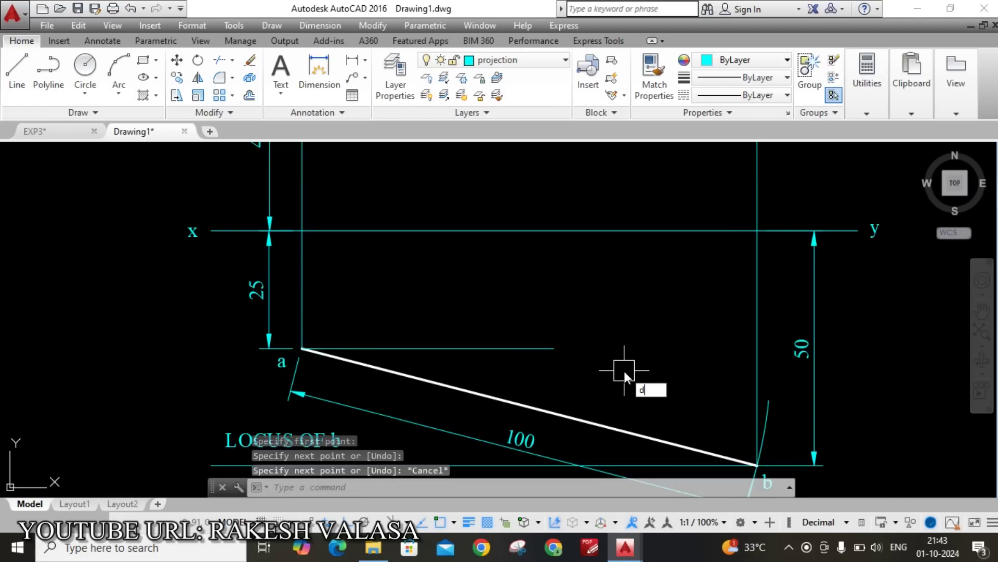
type("n")
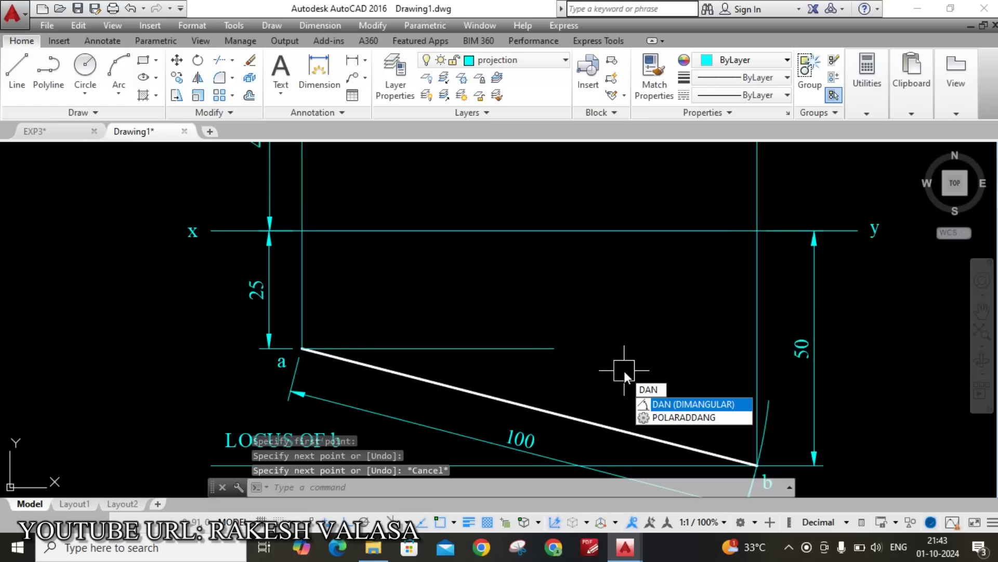
key("Return")
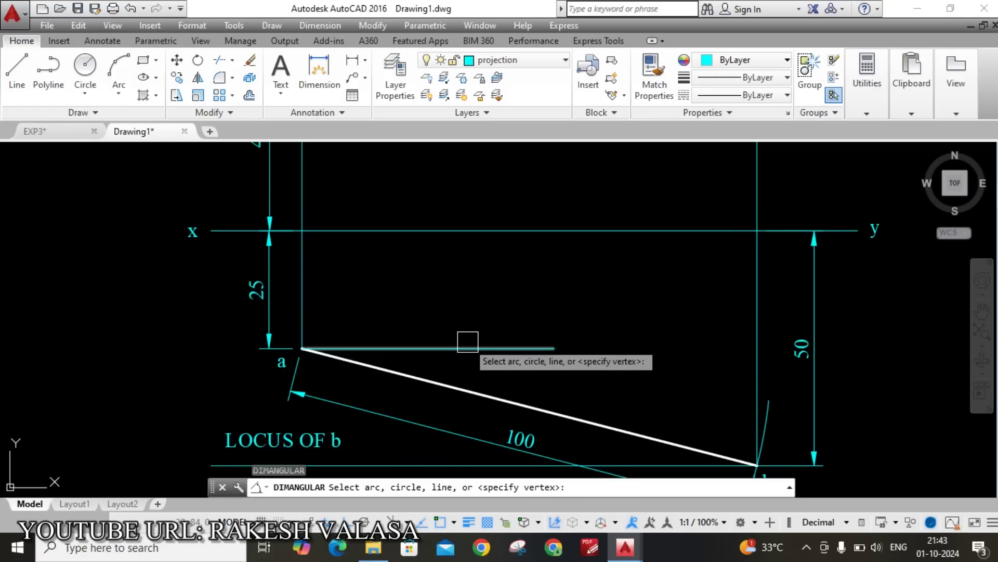
left_click(467, 347)
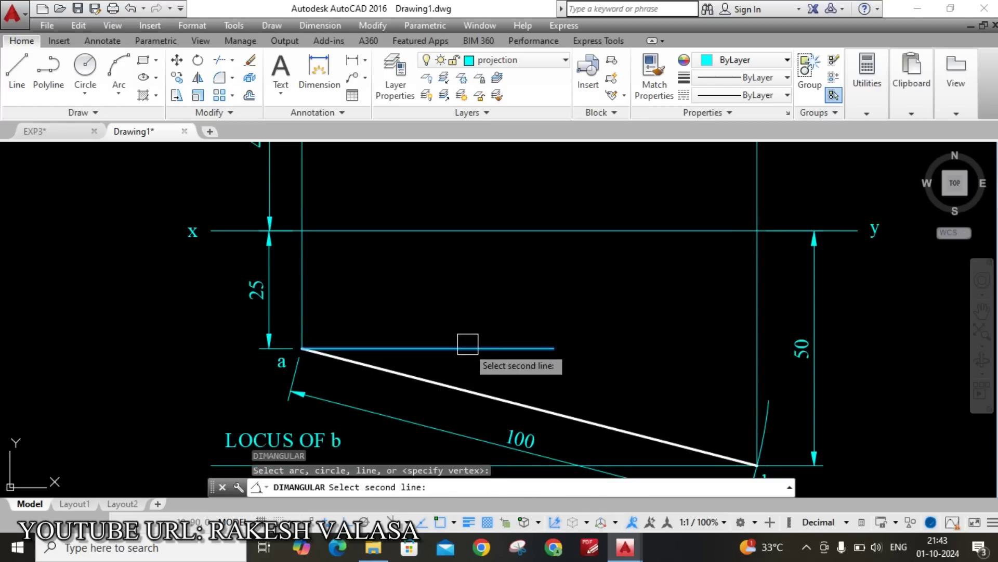
left_click(475, 392)
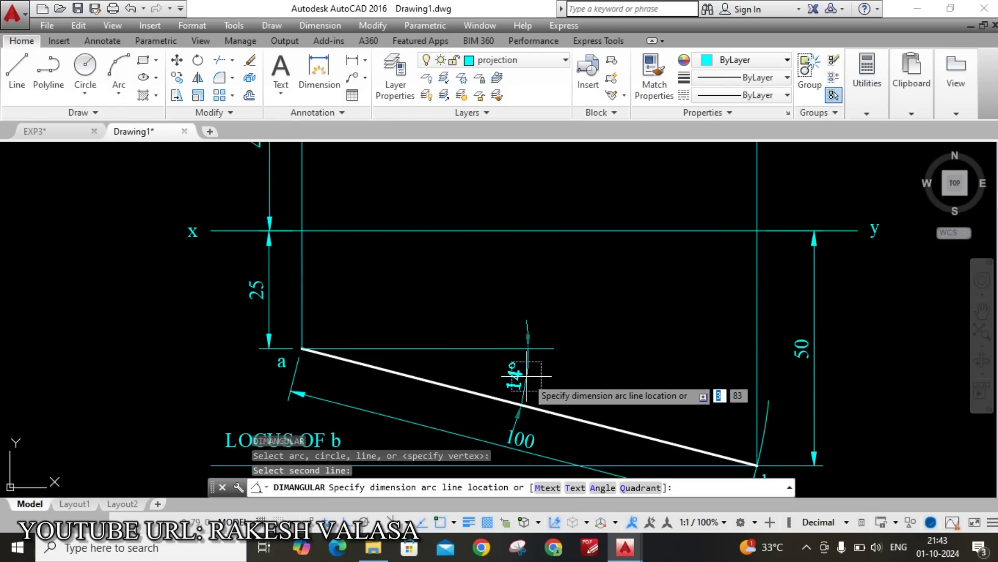
left_click(512, 373)
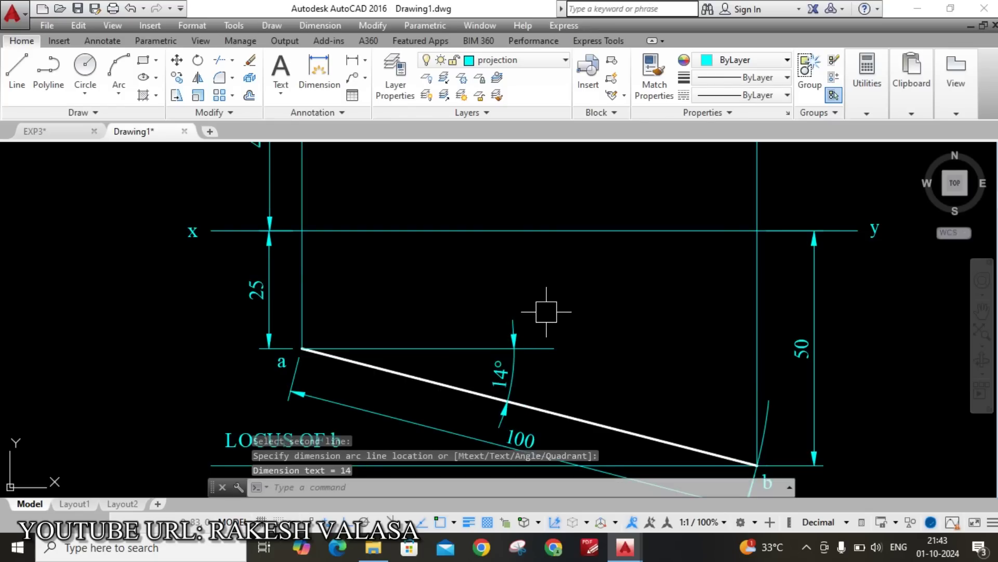
key("Escape")
scroll(546, 312, "down", 4)
middle_click_drag(729, 403, 675, 368)
Step: Write 'ANSWER: INCLINATION WITH VP IS 14°' in a text box below the drawing
type("t")
key("Return")
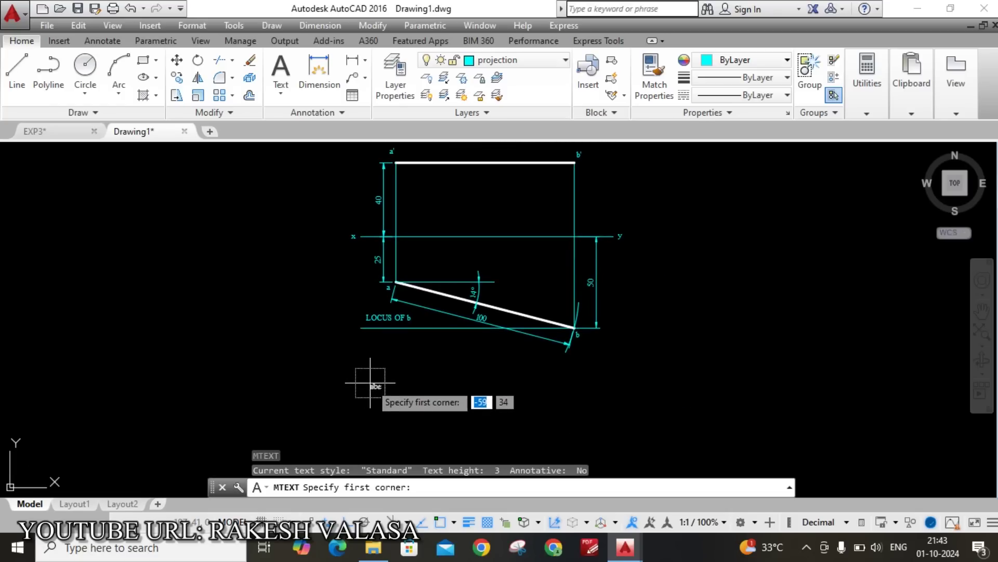
left_click(382, 380)
left_click(641, 424)
type("ANSWER")
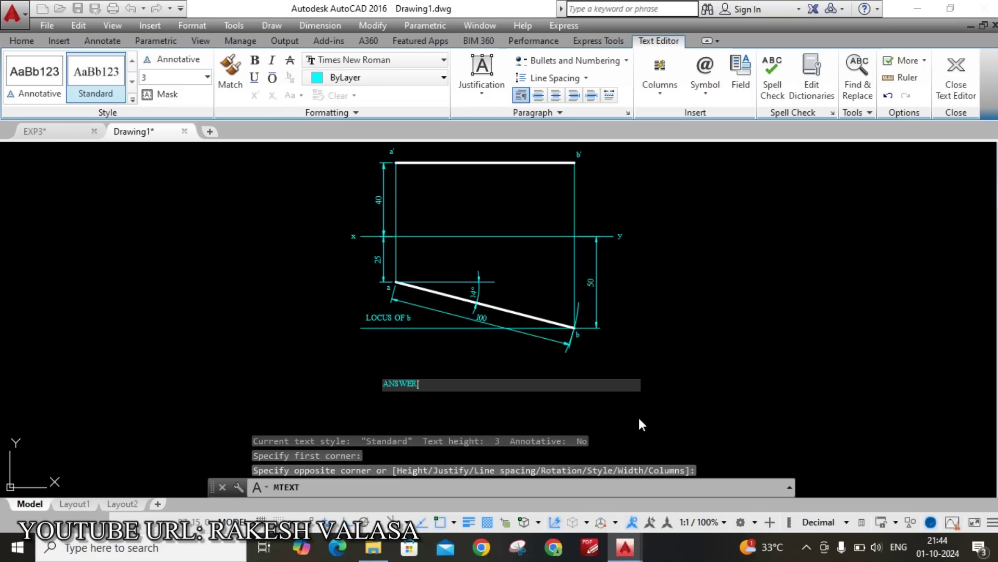
type(": ")
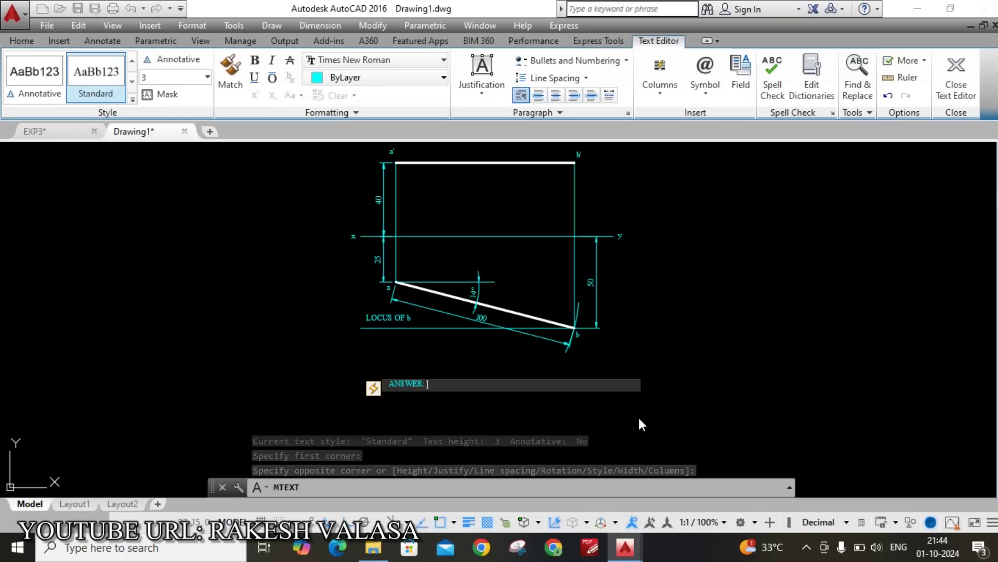
type("INCLINA")
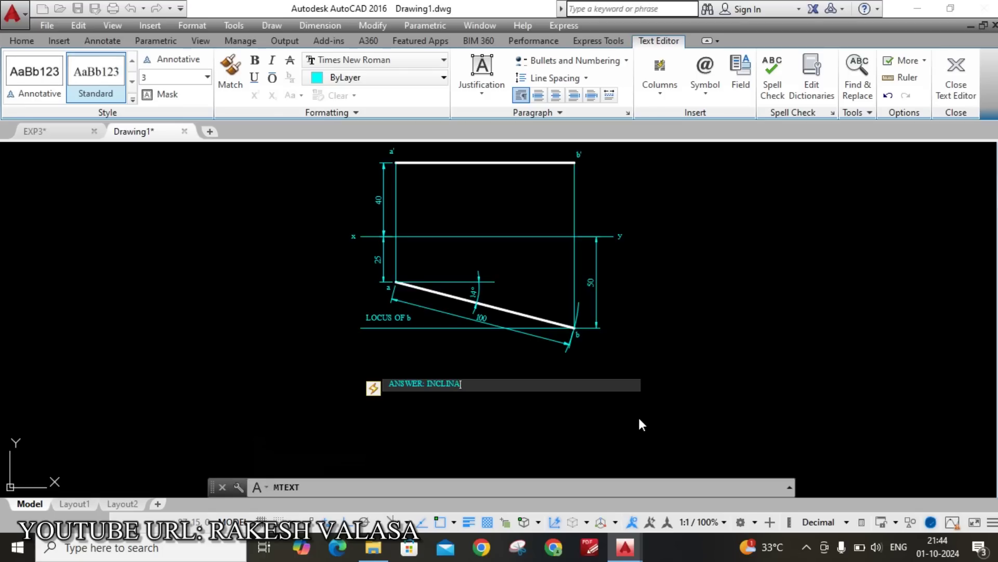
type("TION W")
type("ITH V")
type("P IS ")
type("1")
type("4")
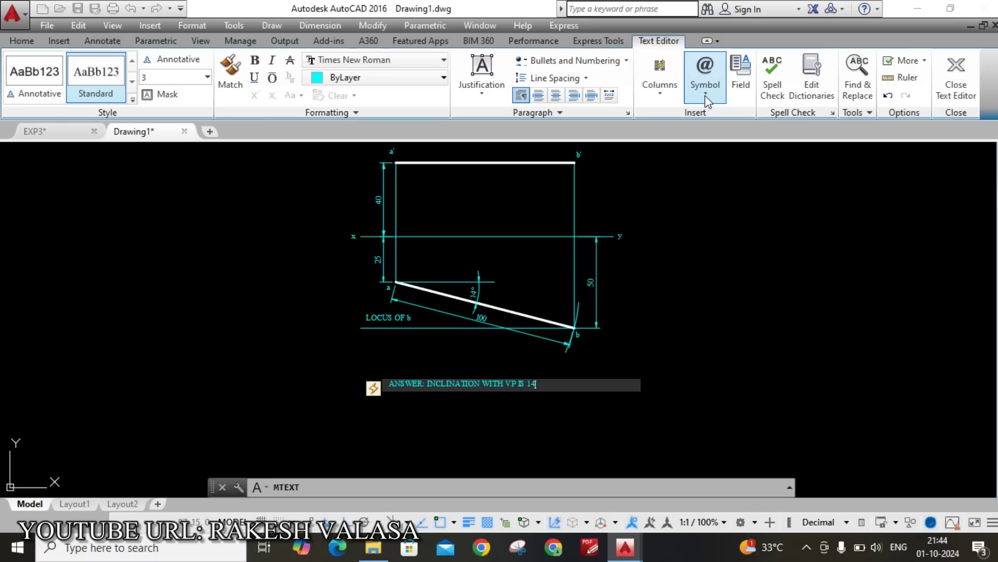
left_click(705, 83)
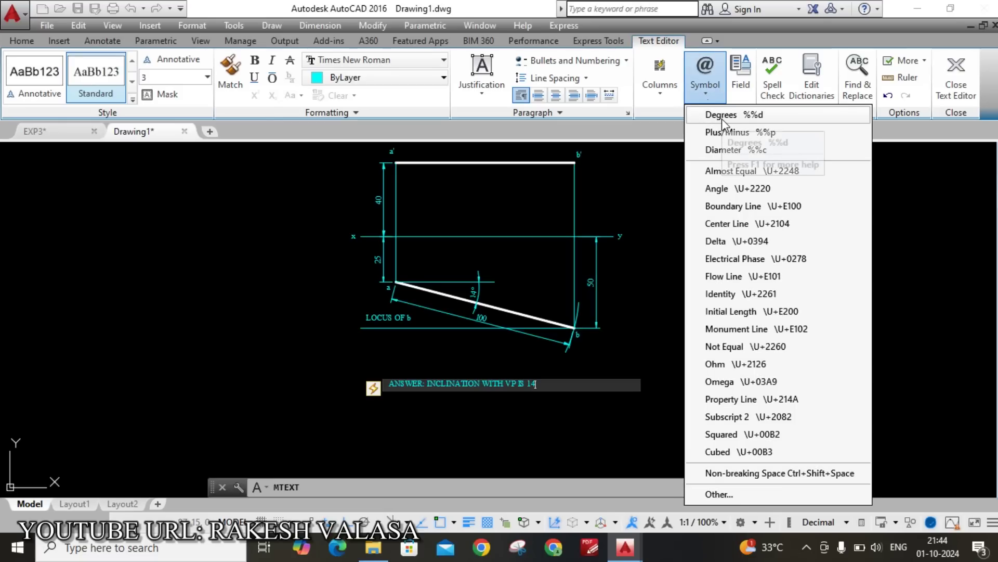
left_click(722, 115)
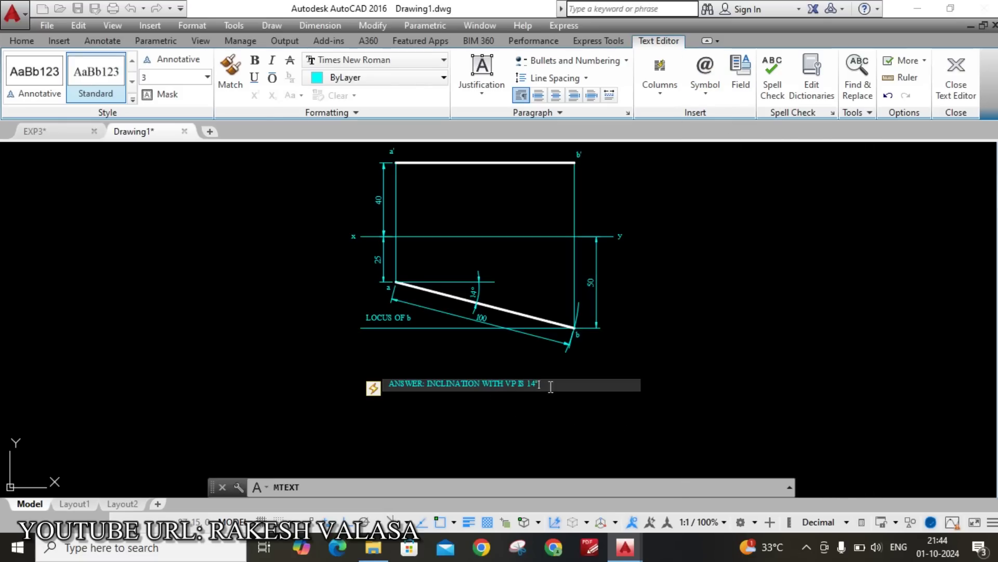
Step: Commit the answer note, then reopen it for editing
left_click_drag(544, 383, 379, 390)
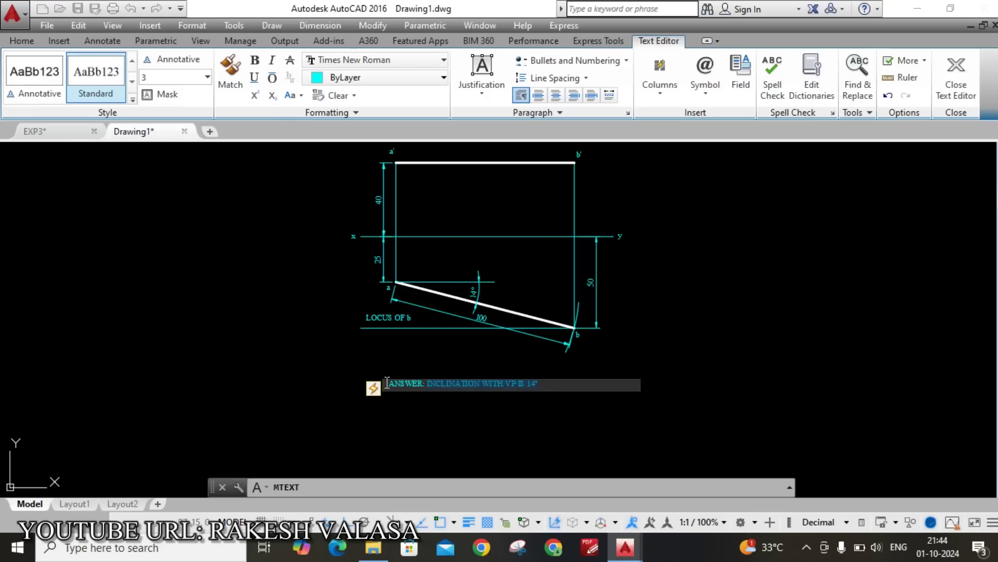
left_click(562, 383)
left_click(739, 399)
double_click(481, 384)
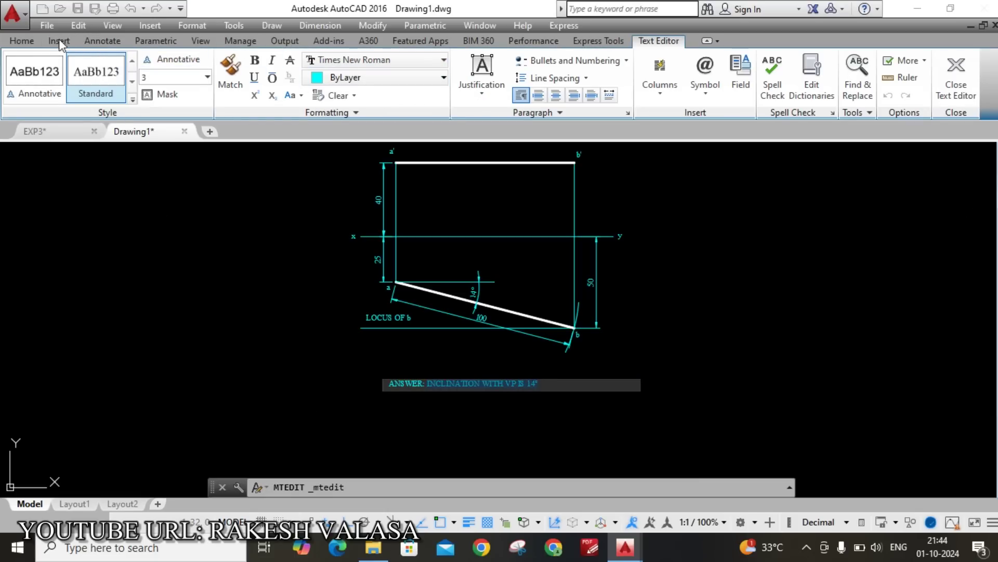
Step: Commit the answer text and move it onto the object layer
left_click(729, 320)
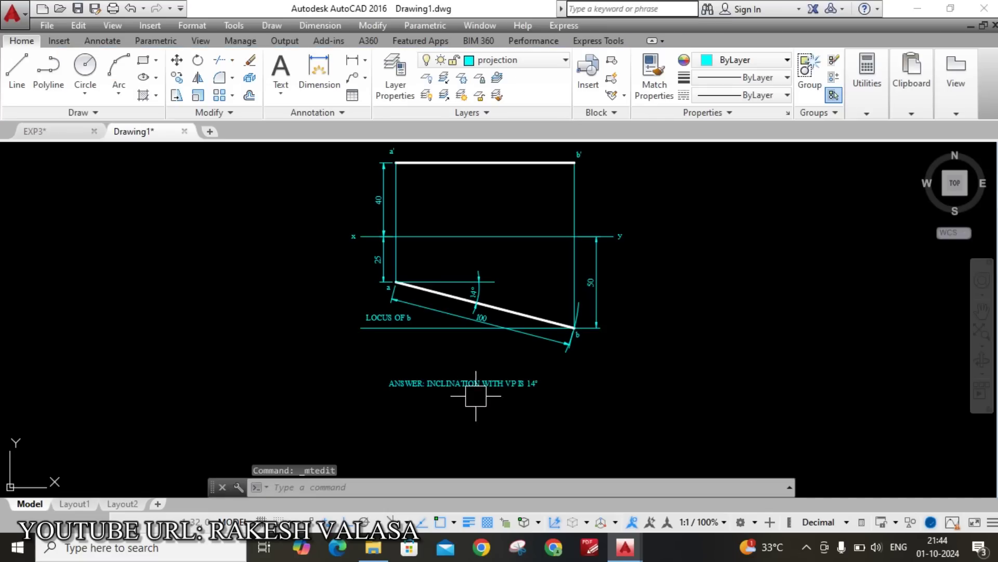
left_click(442, 384)
left_click(548, 59)
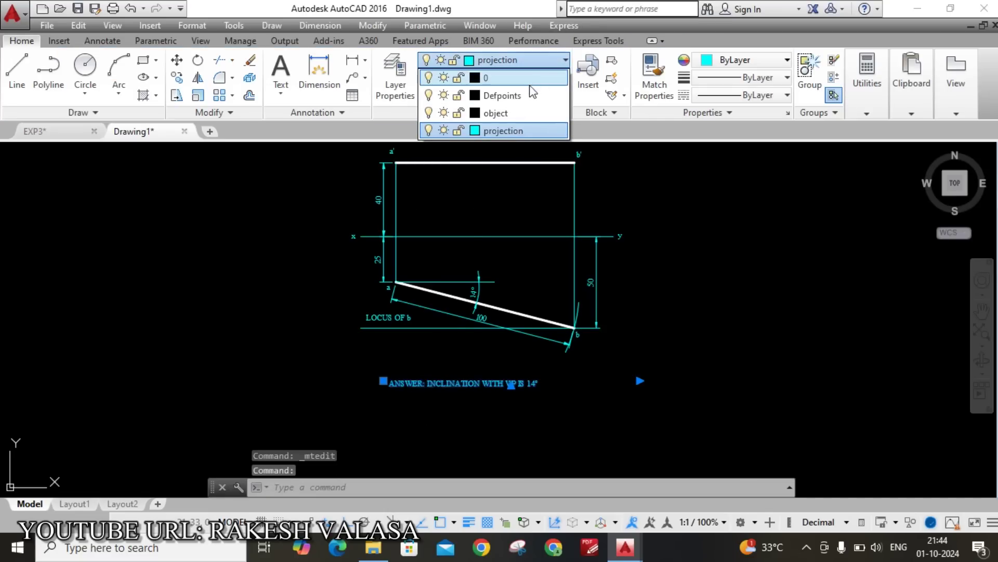
left_click(492, 113)
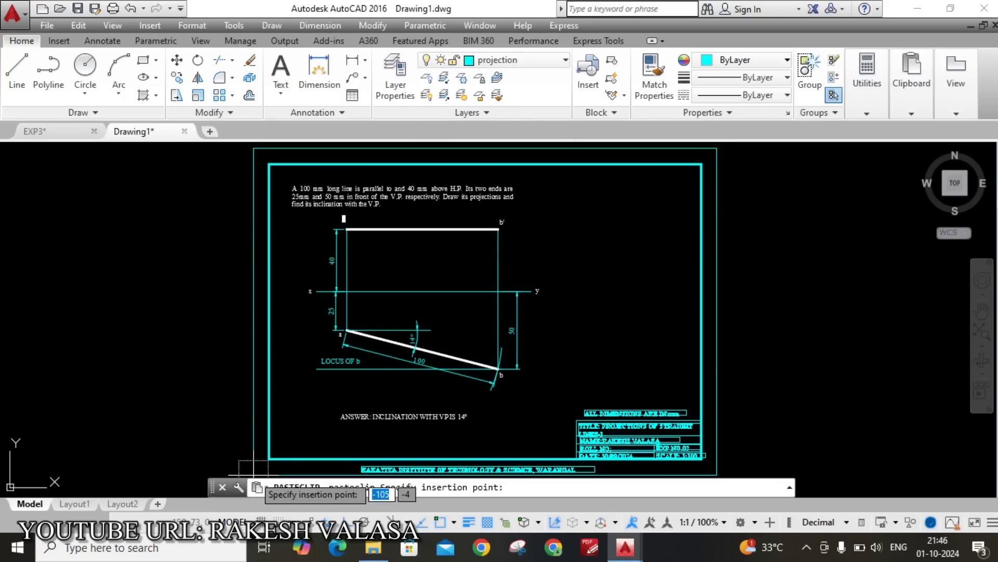
Step: Cancel the stray paste, make object the current layer, and switch to the EXP3 drawing
key("Escape")
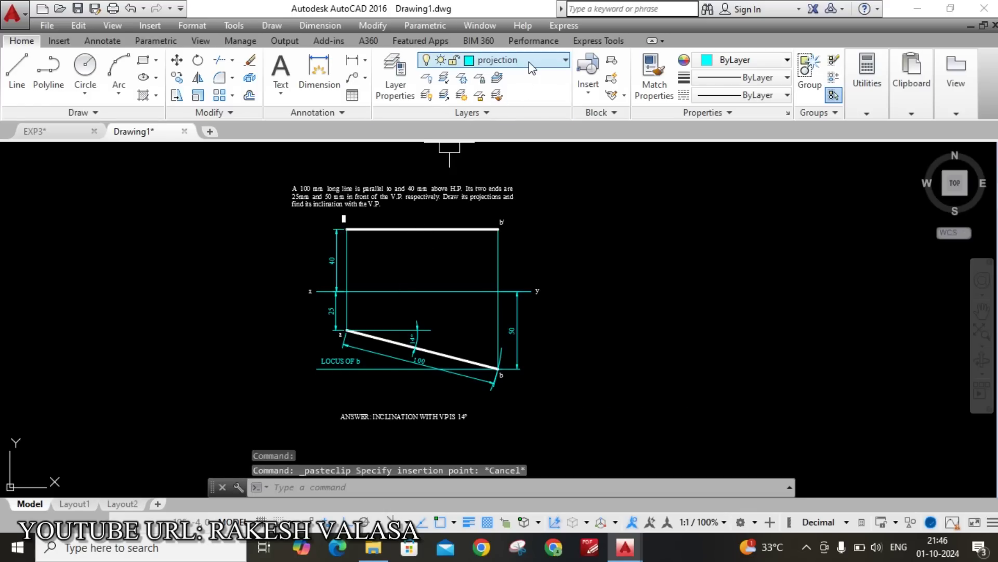
left_click(529, 61)
left_click(522, 110)
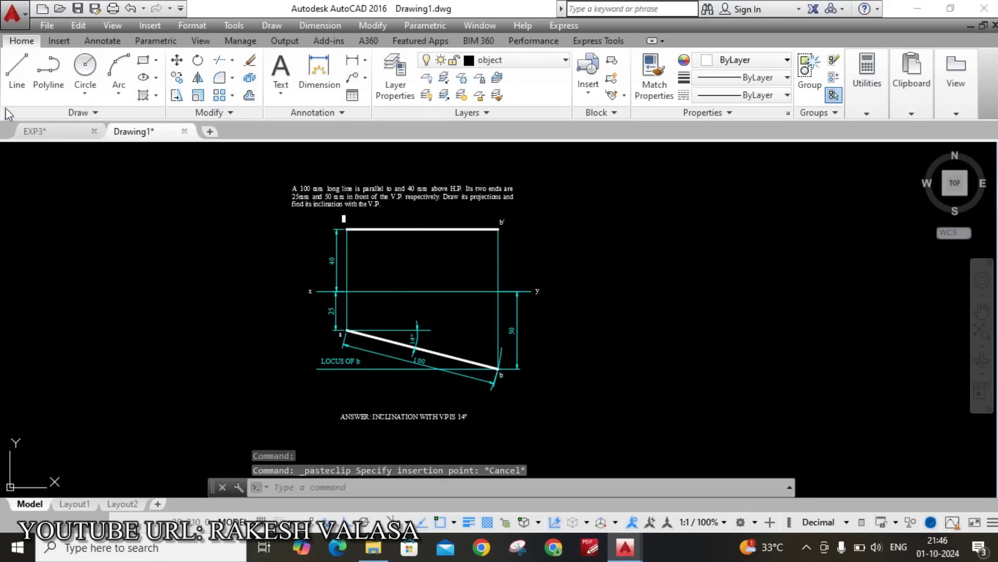
left_click(57, 132)
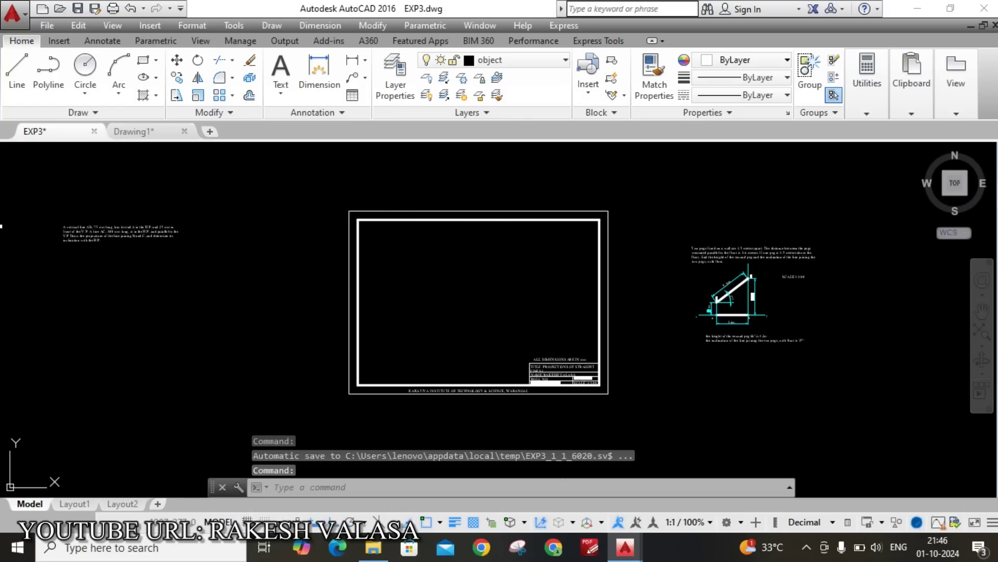
Step: Window-select and copy the sheet frame and title block in EXP3
left_click(296, 179)
left_click(634, 432)
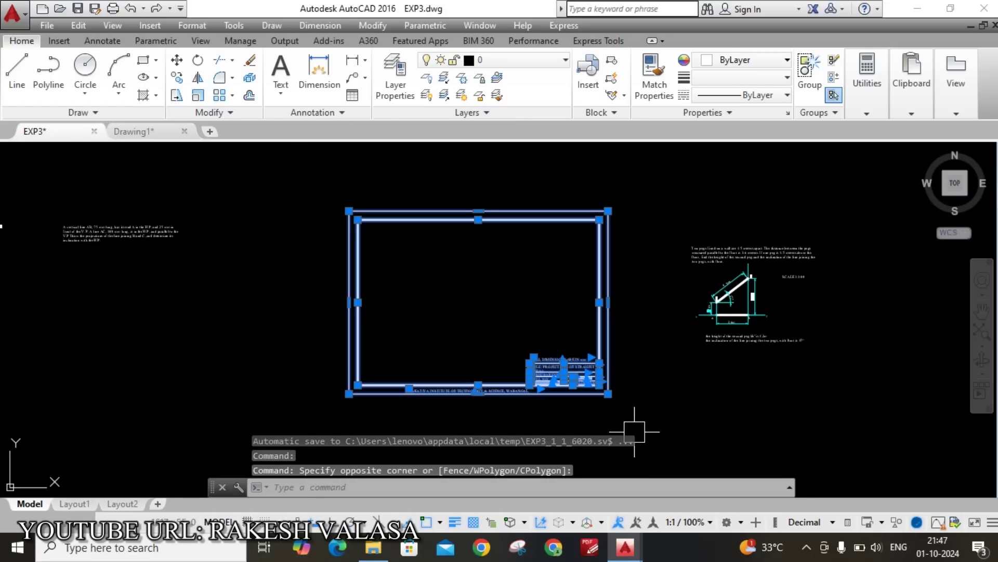
key("ctrl+c")
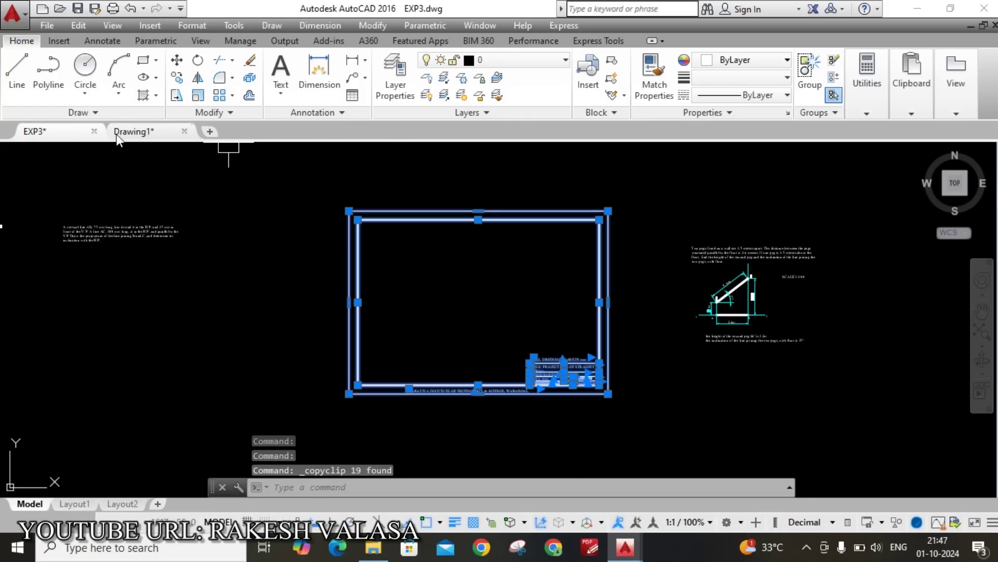
Step: Paste the frame and title block around the projections in Drawing1 and centre the view
left_click(142, 135)
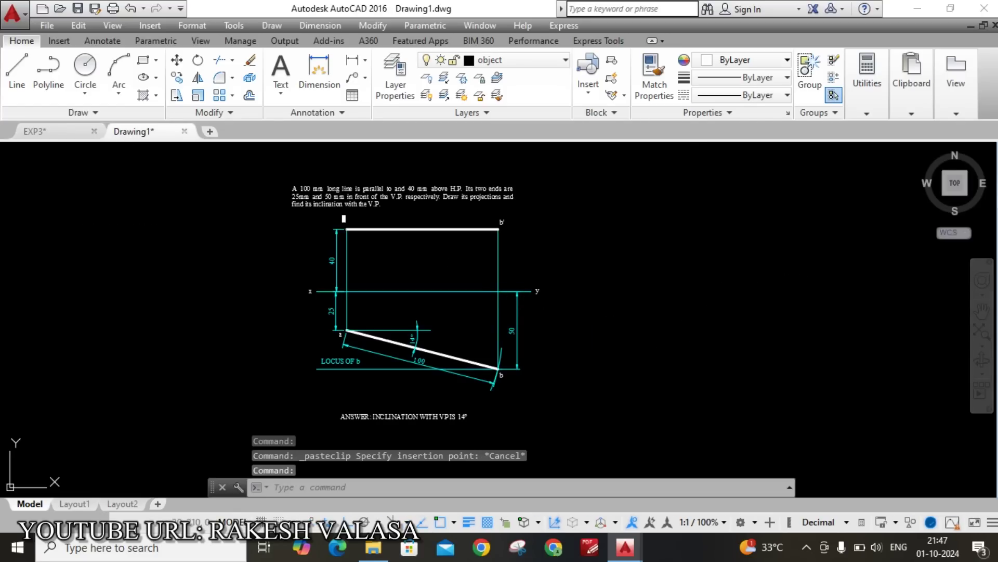
key("ctrl+v")
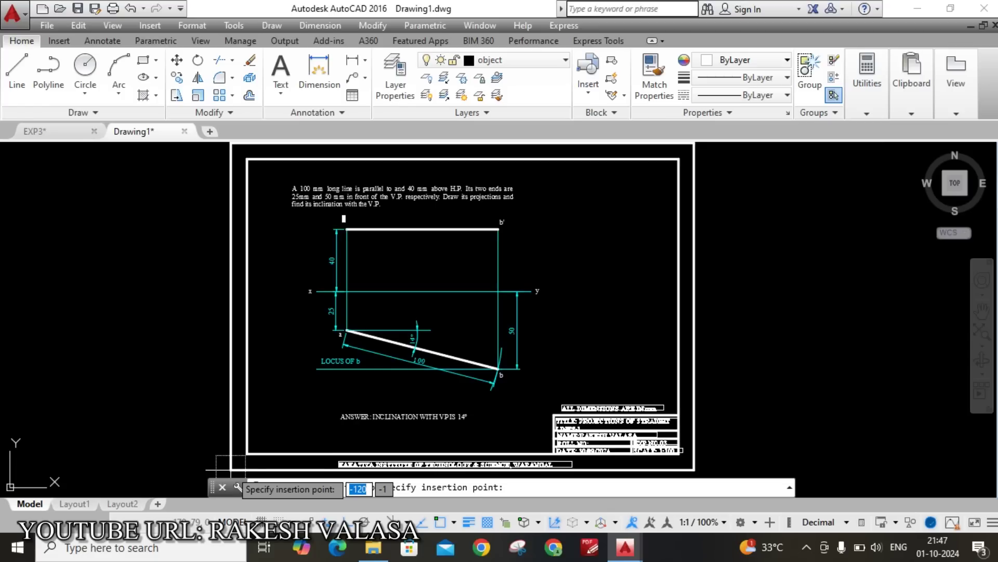
key("Escape")
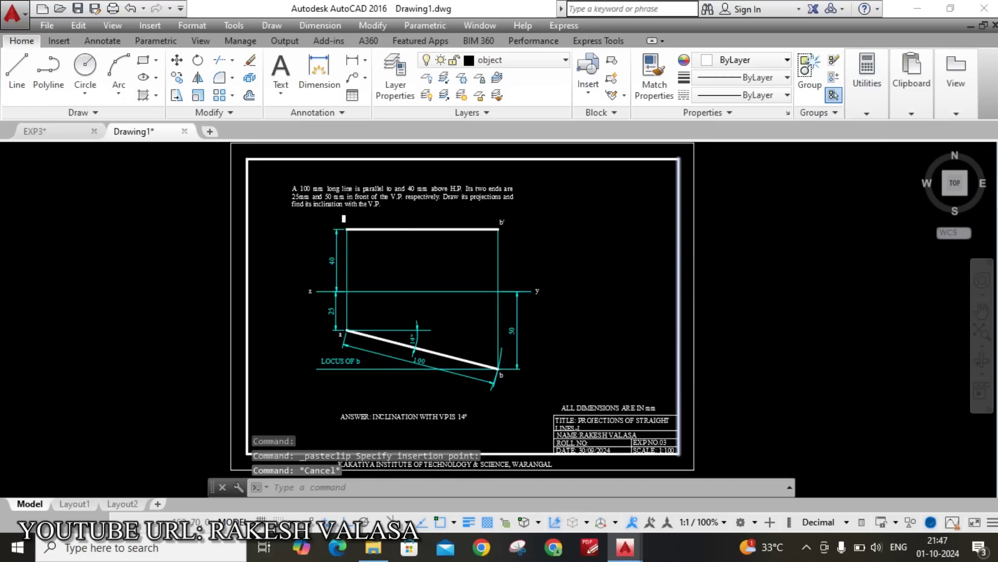
middle_click_drag(779, 349, 738, 354)
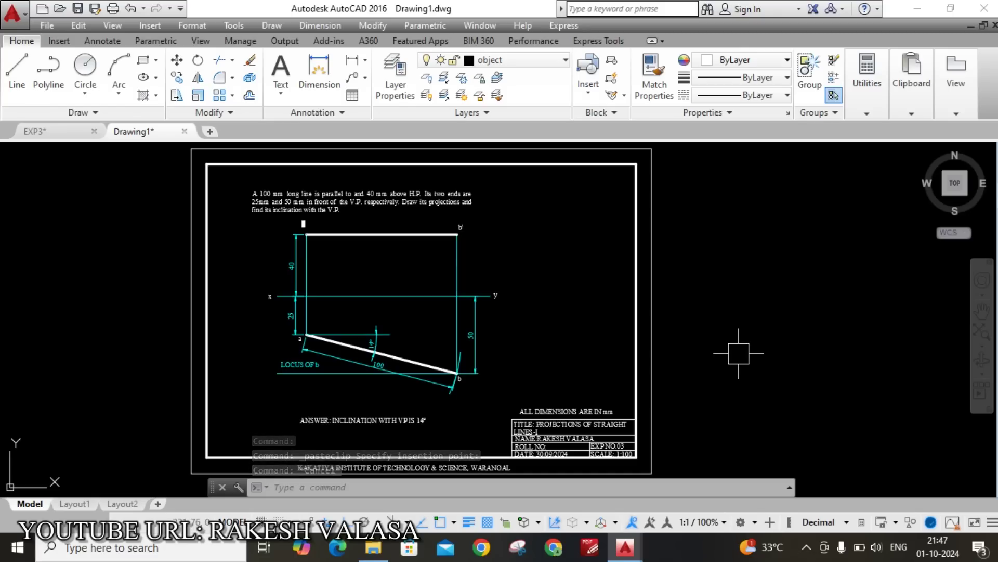
Step: Set the plot to Microsoft Print to PDF, centred, in landscape orientation
key("ctrl+p")
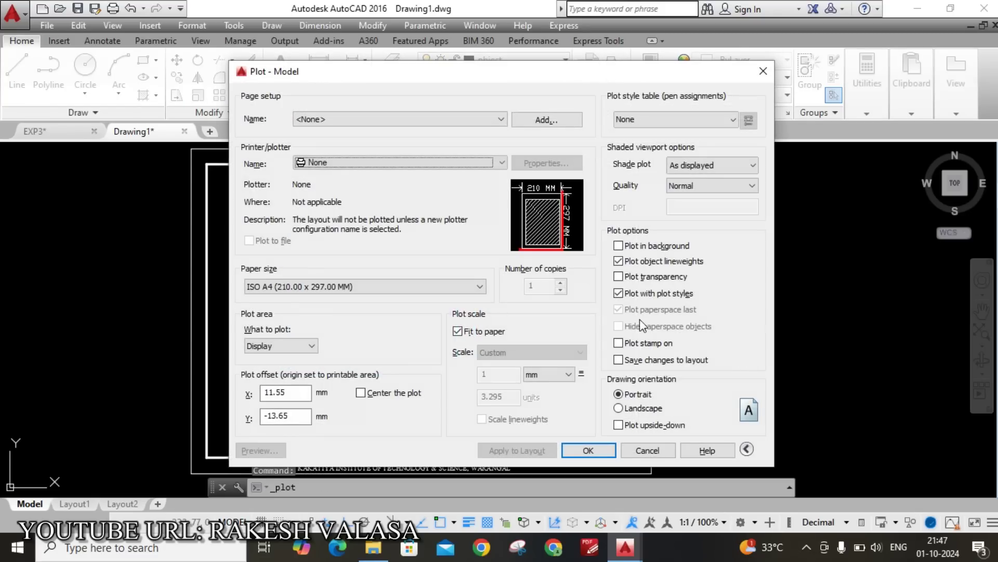
left_click(339, 163)
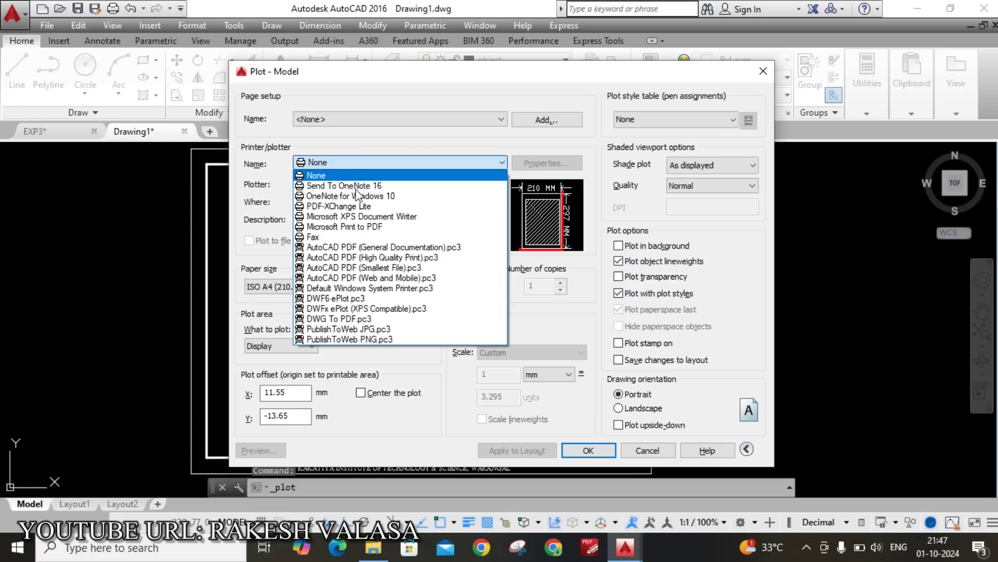
left_click(368, 229)
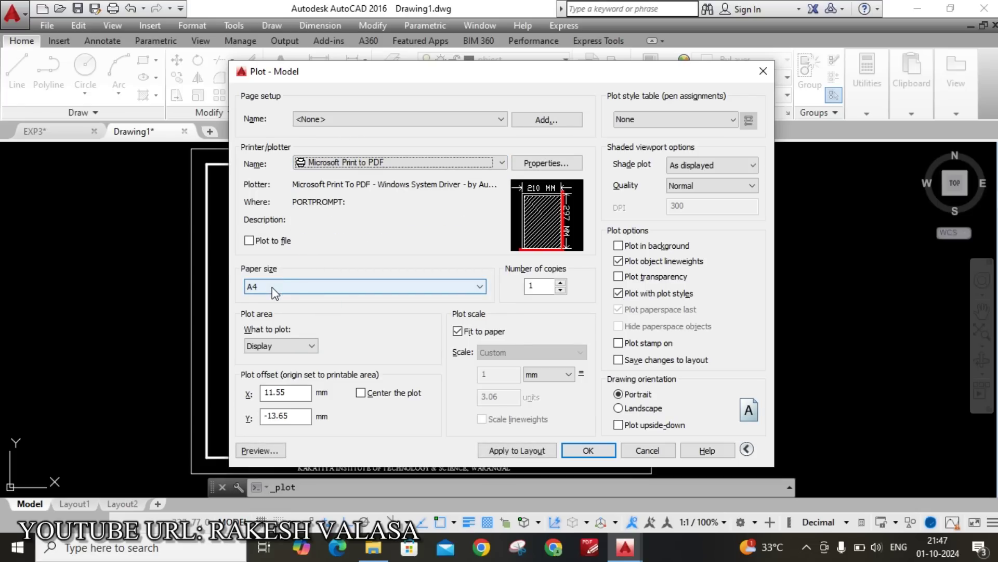
left_click(361, 393)
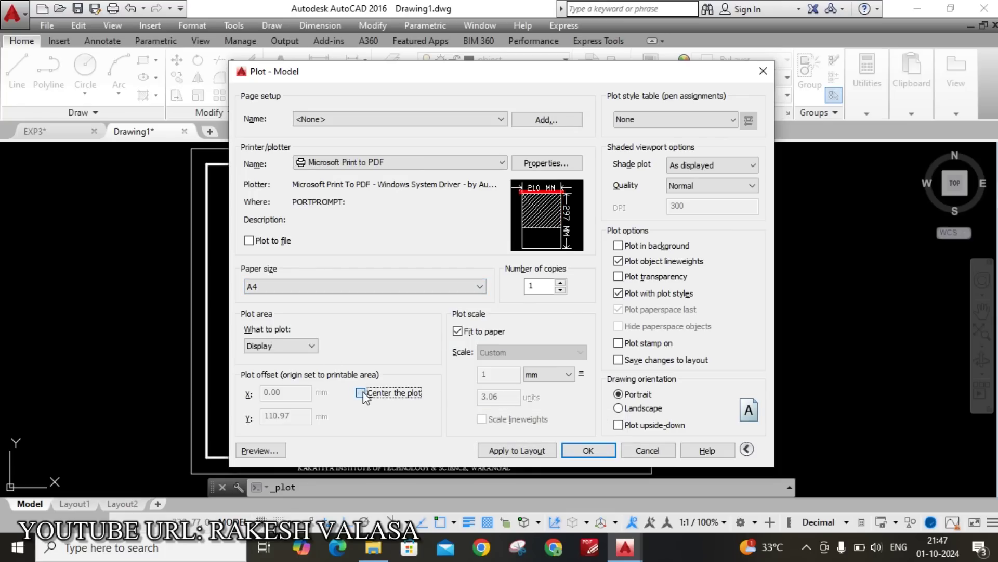
left_click(625, 410)
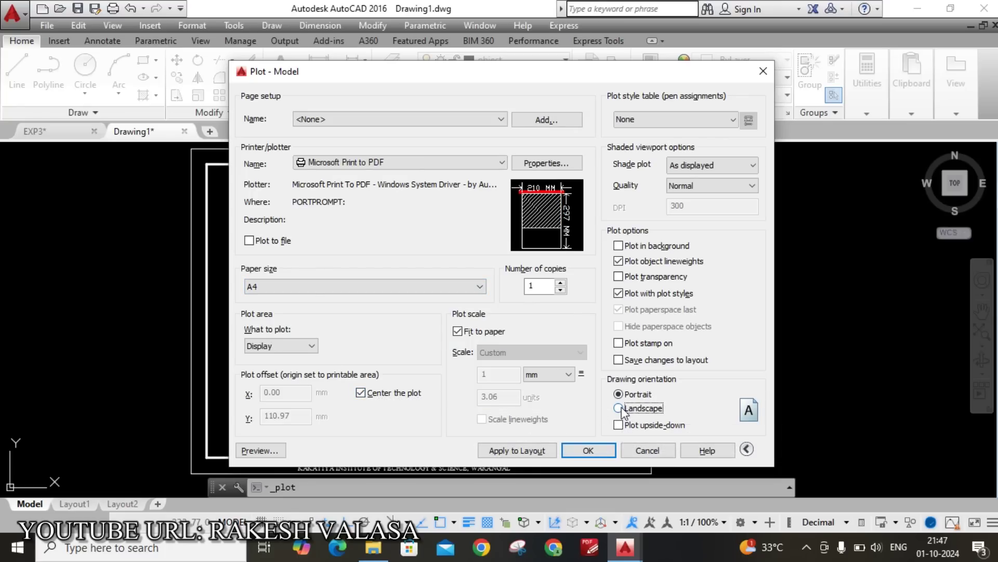
Step: Set the plot area to a window picked around the whole framed sheet
left_click(314, 347)
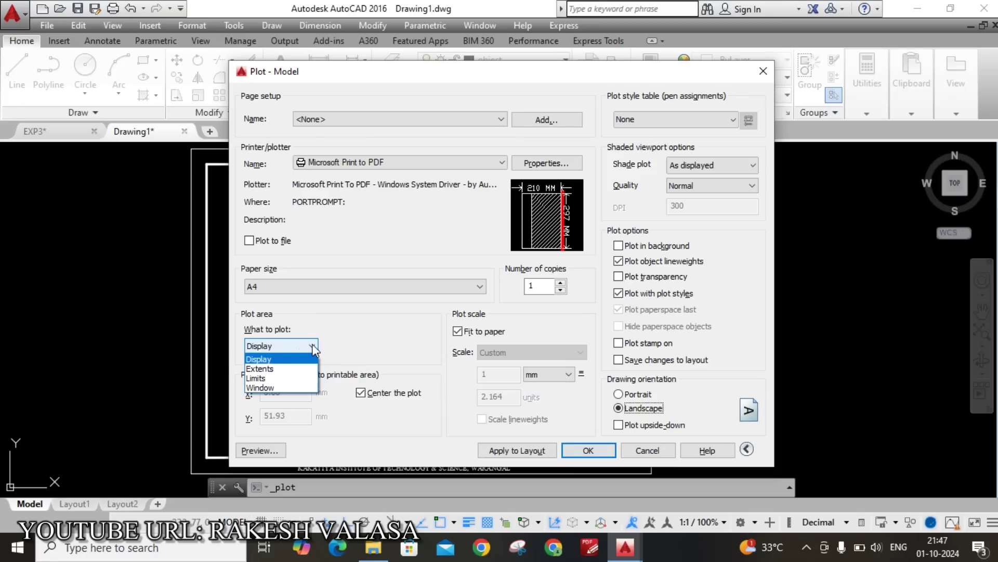
left_click(295, 390)
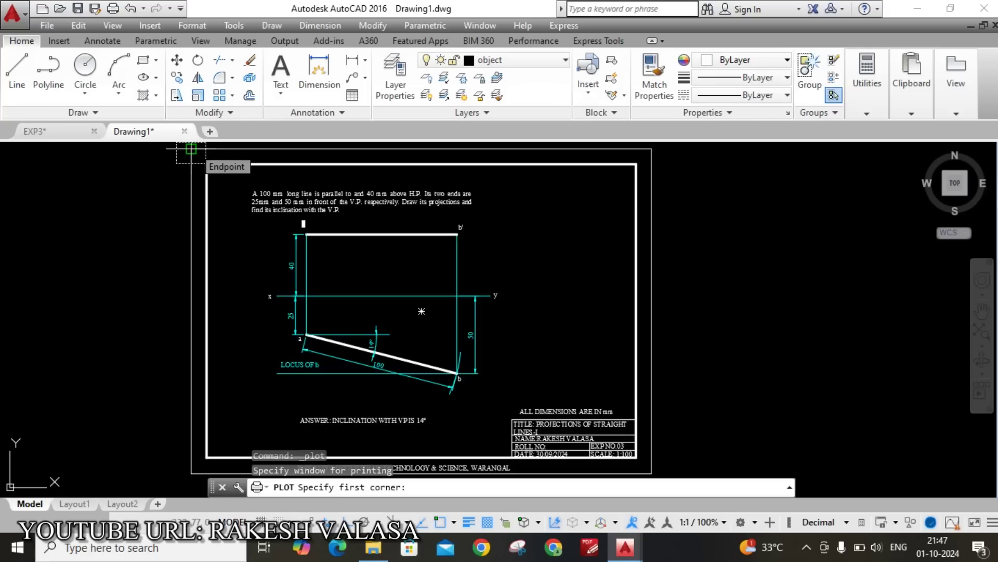
left_click(191, 149)
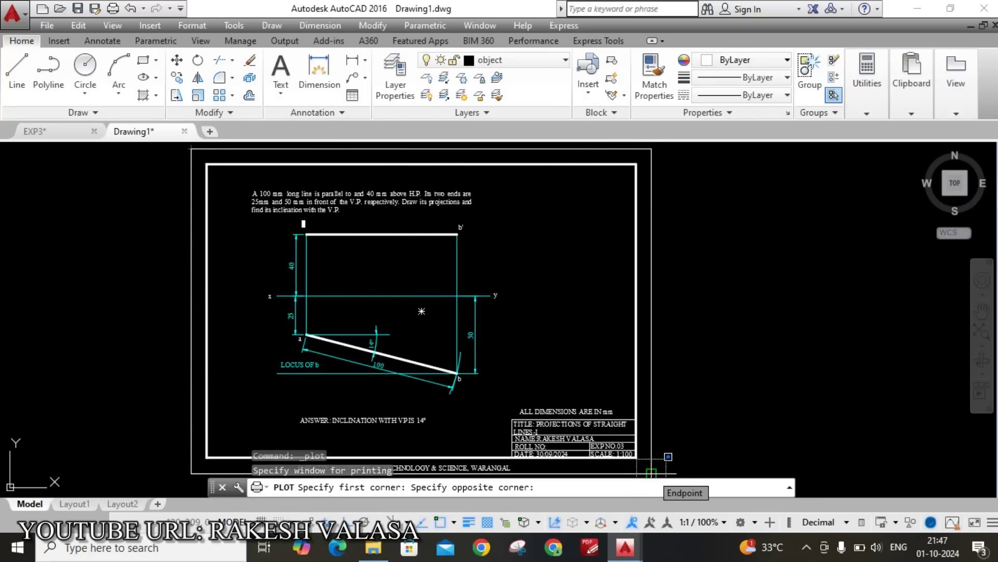
left_click(651, 473)
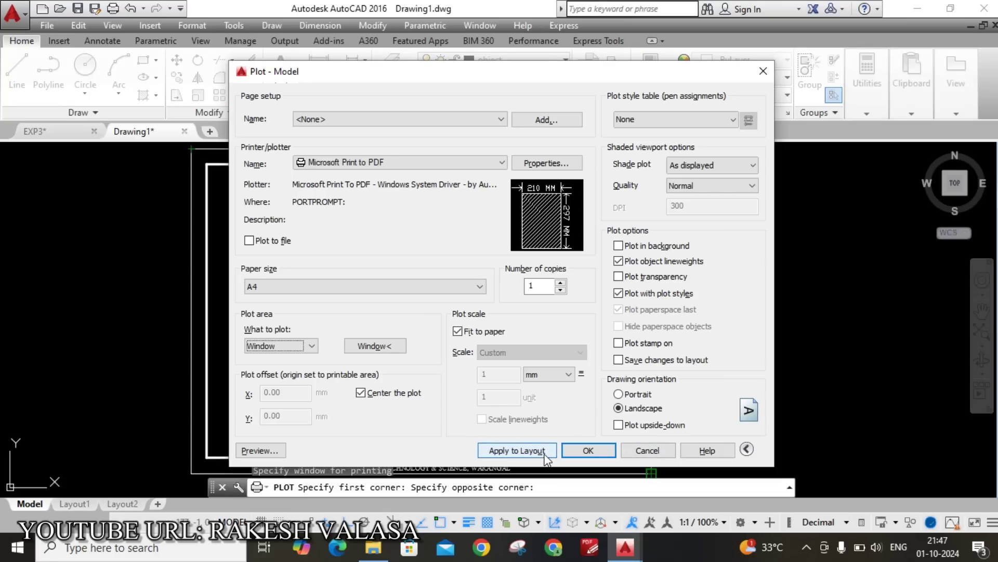
Step: Apply the plot settings to the layout and preview the framed sheet, zooming in
left_click(541, 452)
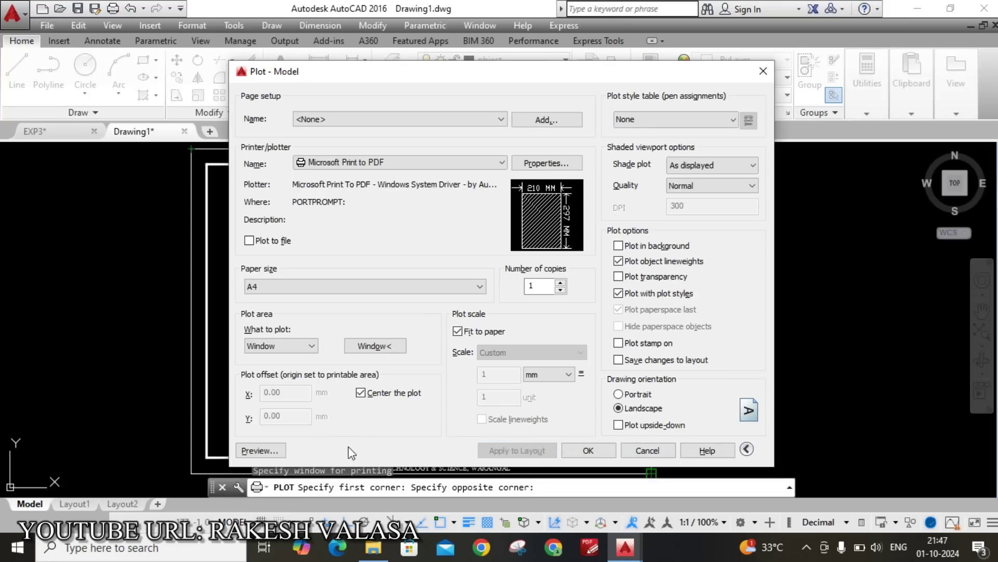
left_click(259, 450)
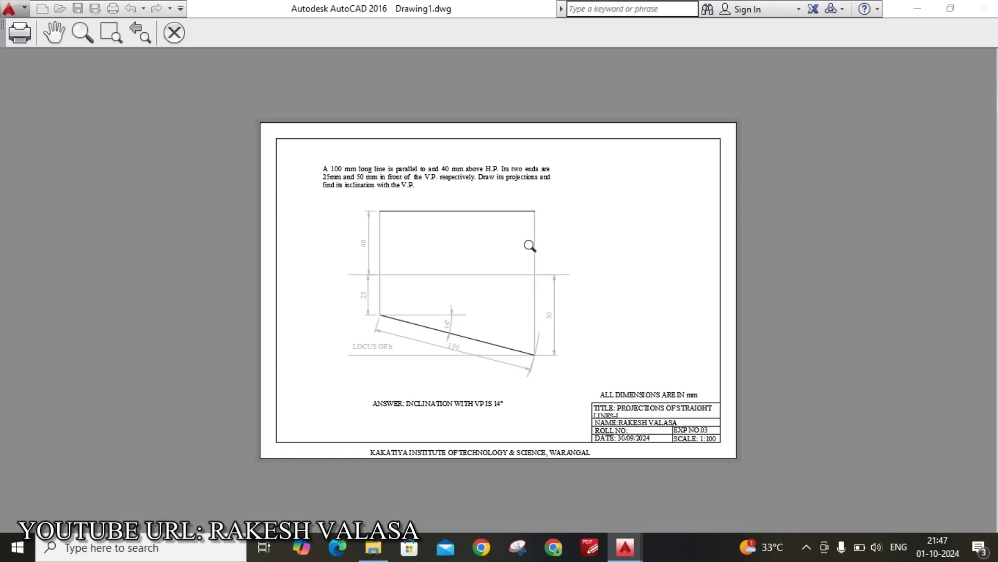
scroll(528, 231, "up", 3)
scroll(528, 213, "up", 2)
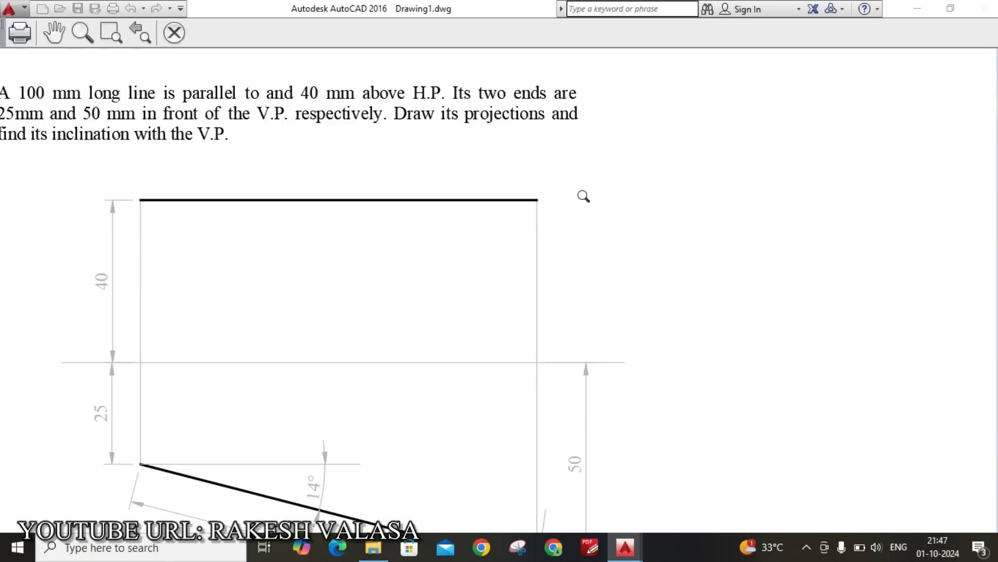
Step: Zoom back out, run the plot, and dismiss the Save Print Output As prompt
scroll(584, 196, "down", 3)
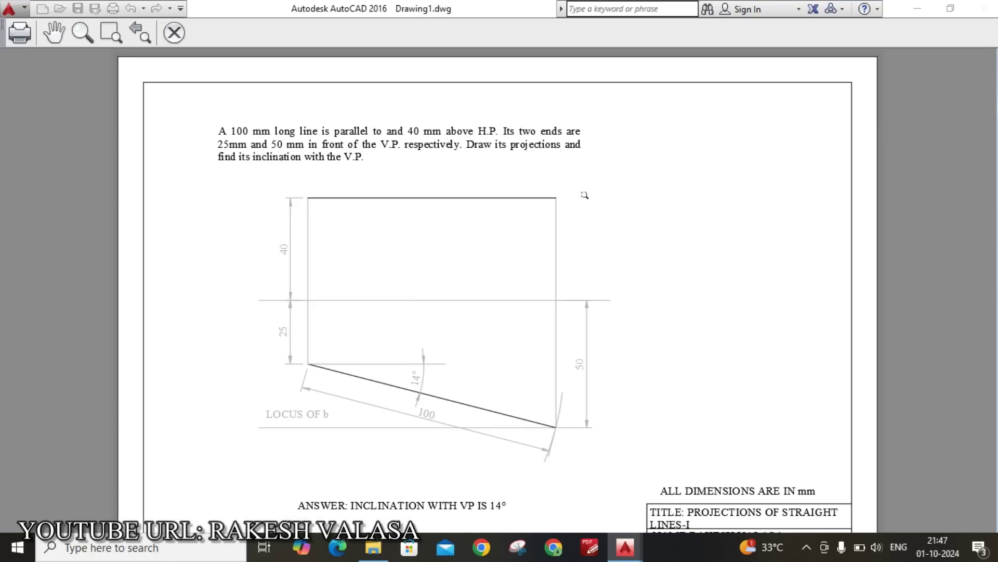
scroll(585, 195, "down", 2)
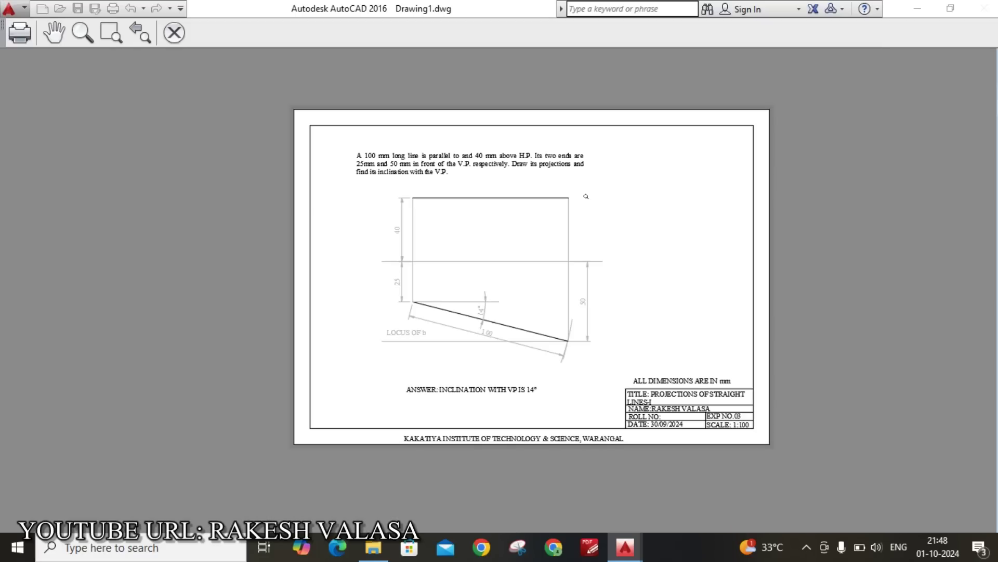
left_click(21, 33)
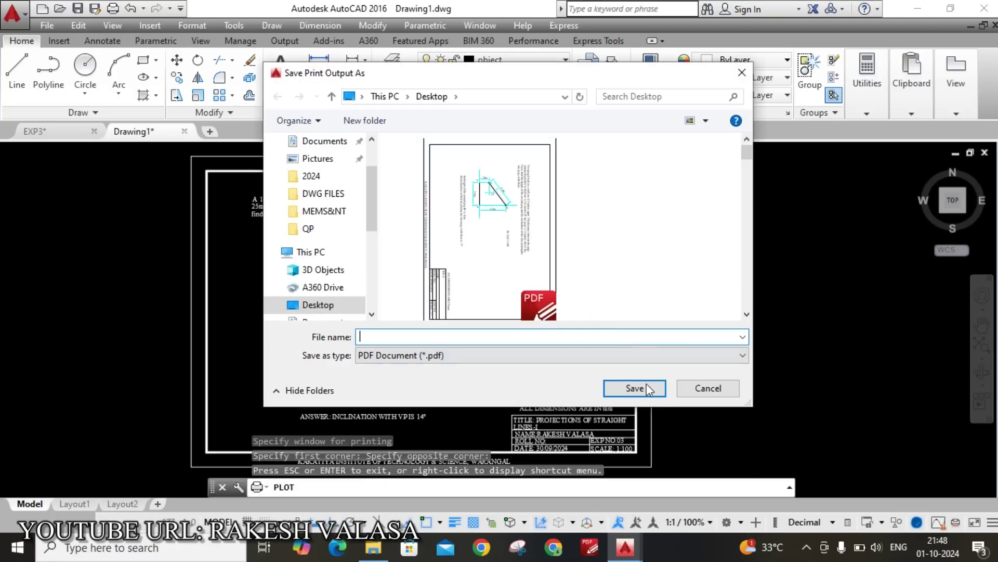
left_click(691, 388)
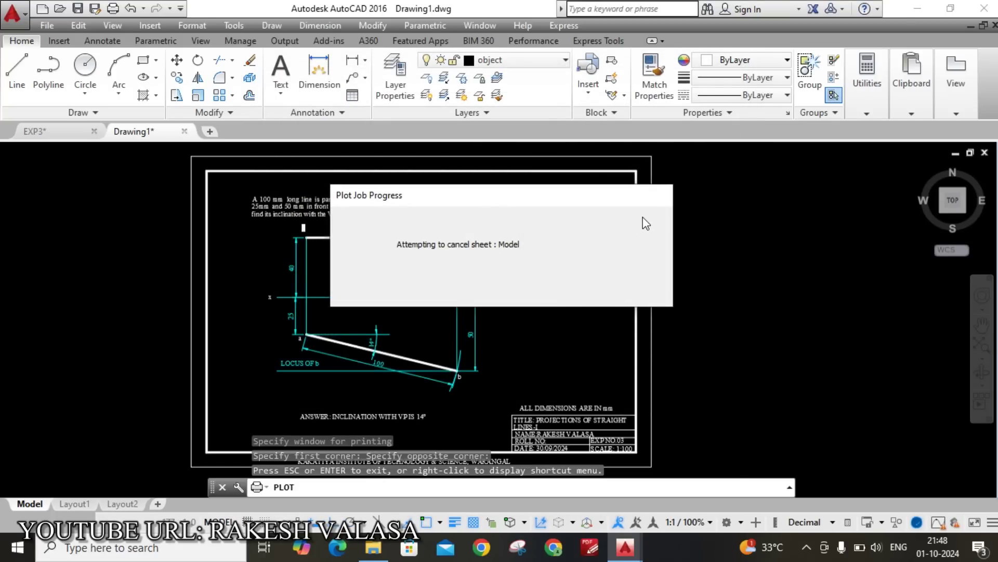
scroll(314, 217, "up", 3)
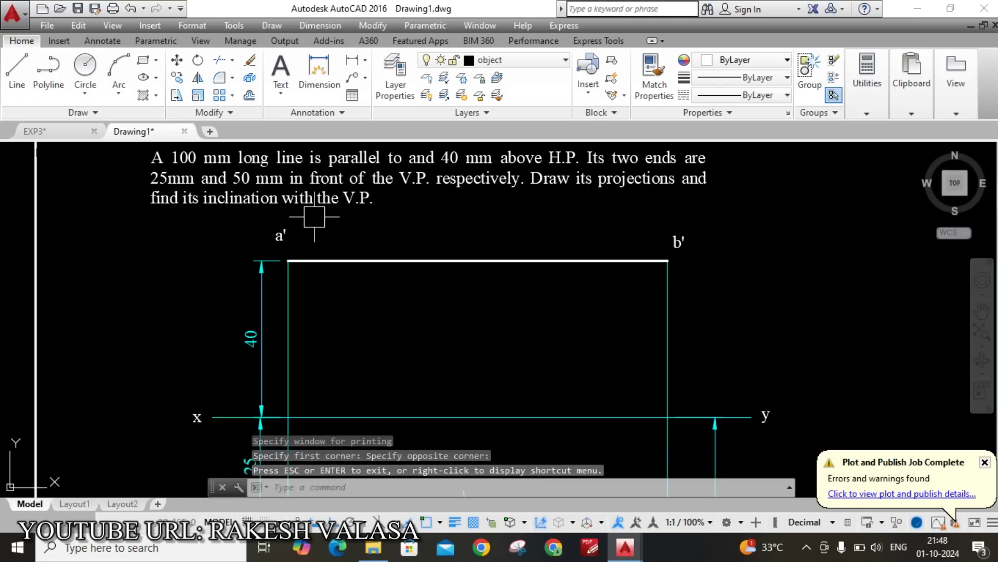
scroll(368, 245, "down", 2)
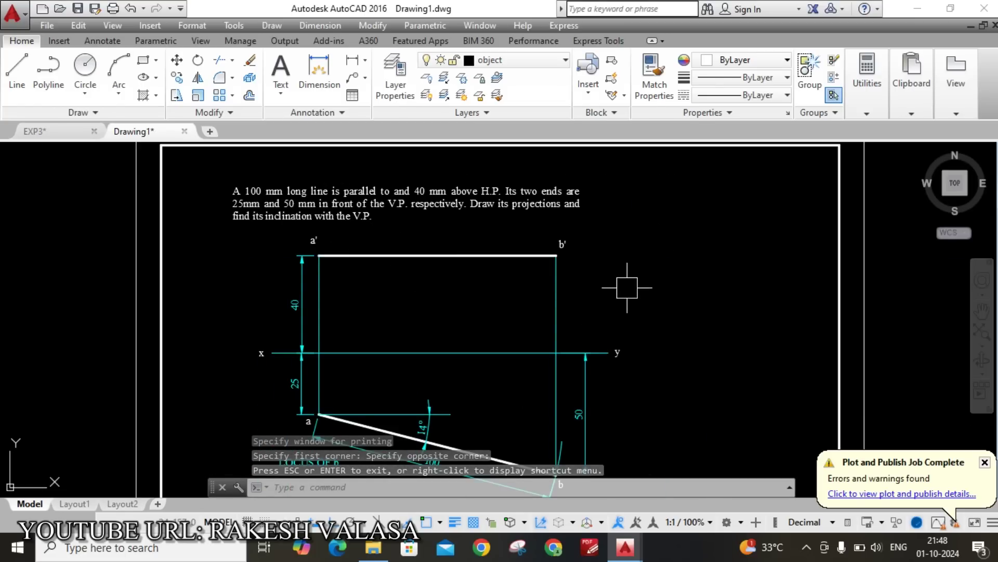
scroll(627, 287, "down", 2)
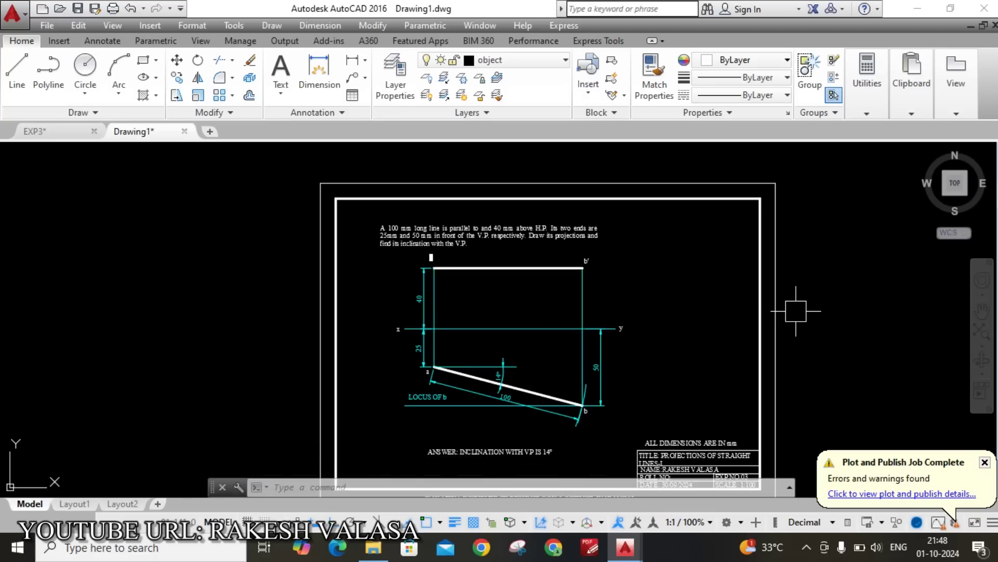
scroll(585, 403, "up", 2)
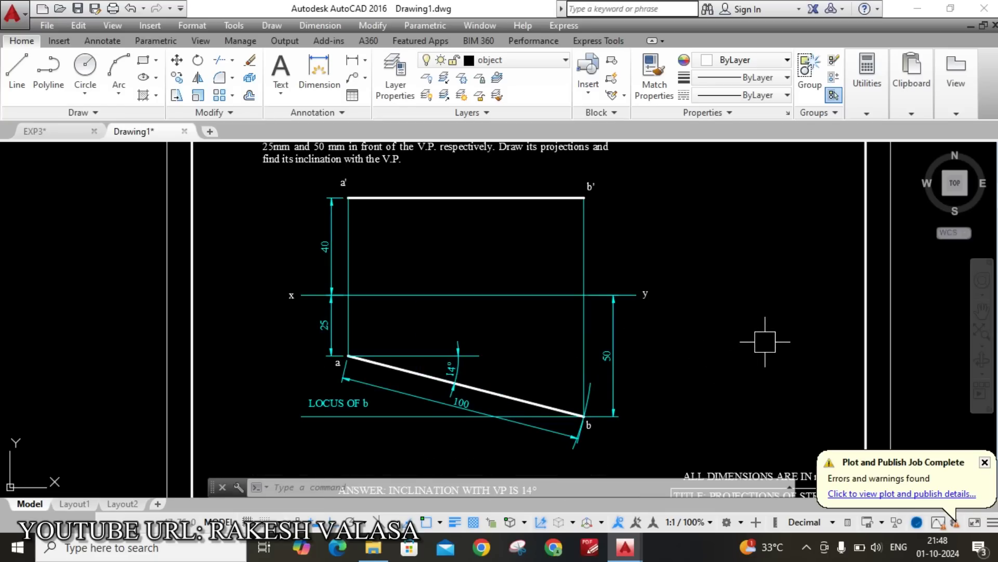